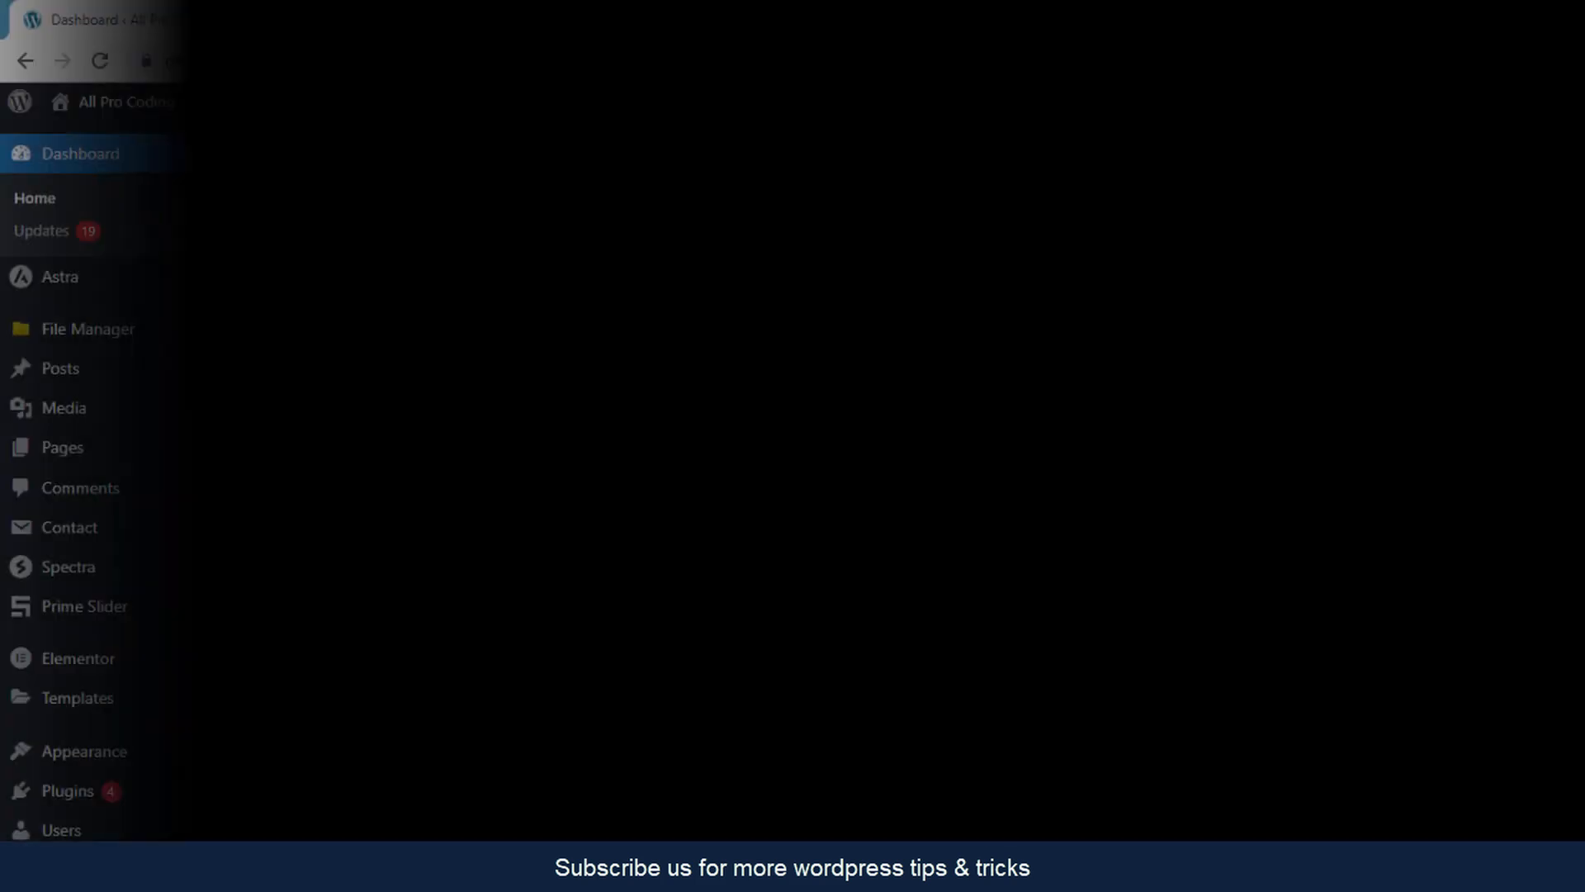
- Search the WordPress plugin directory for "Accordion FAQ with Category" and locate that plugin among the results
scroll(393, 553, down, 5)
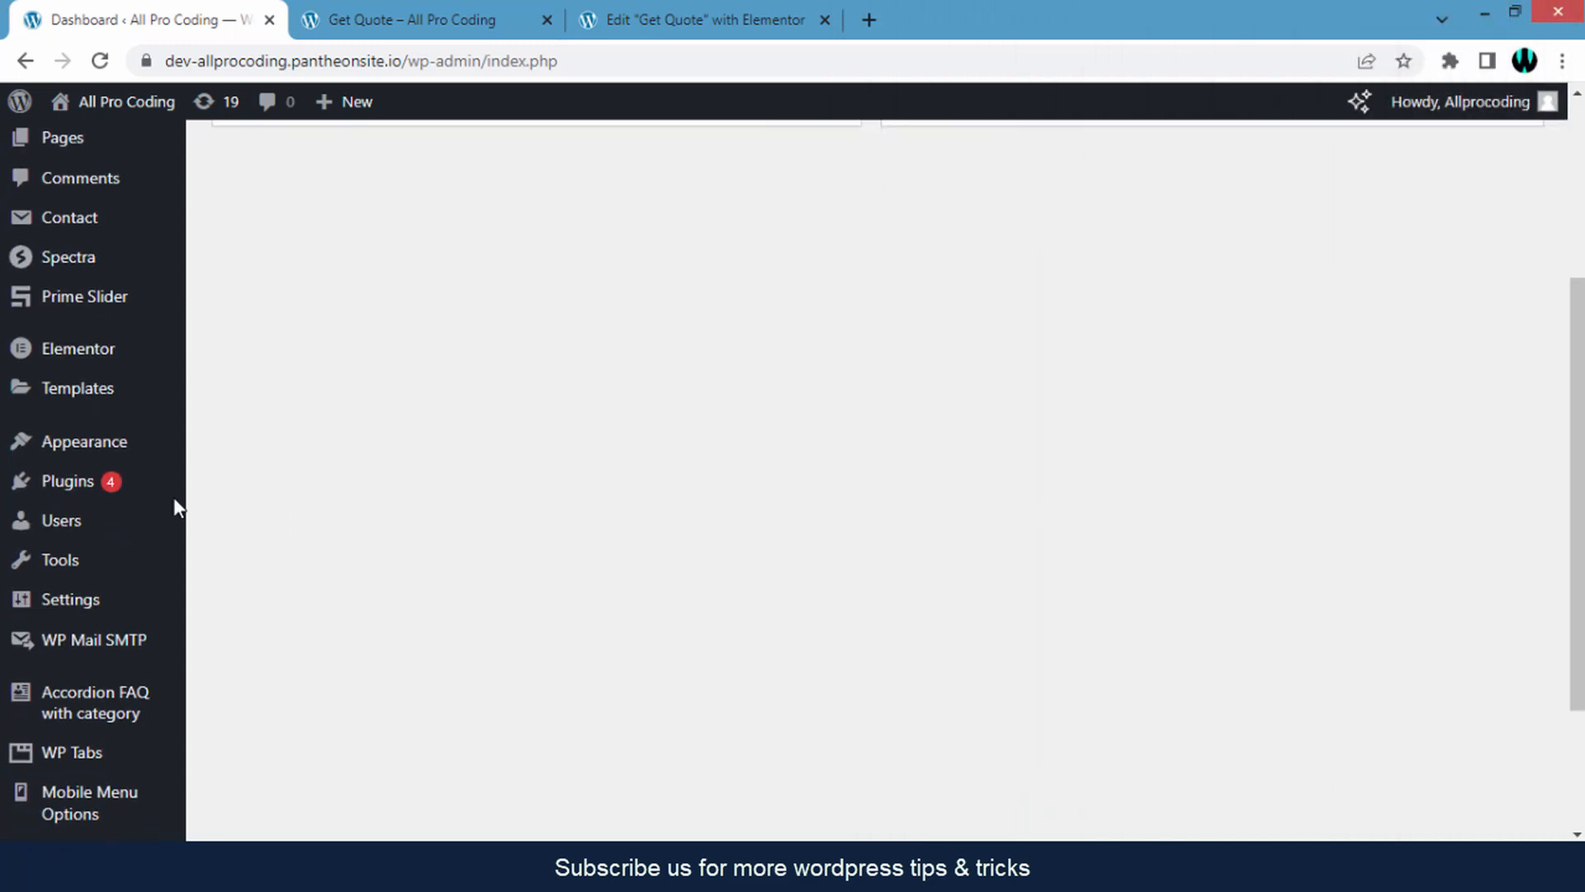
mouse_move(60, 496)
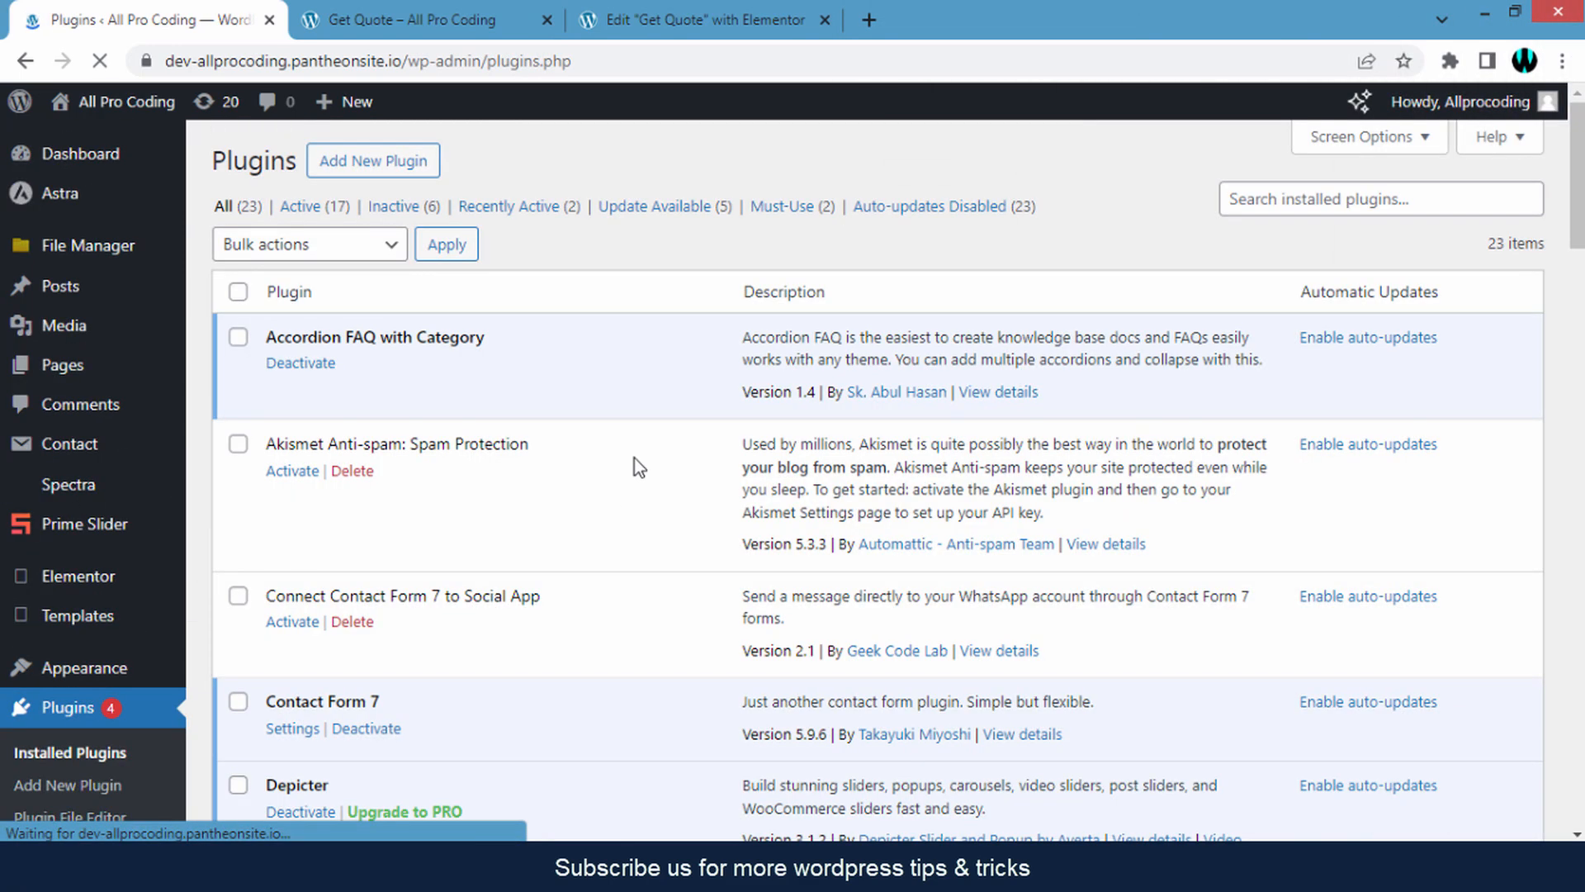
click(413, 162)
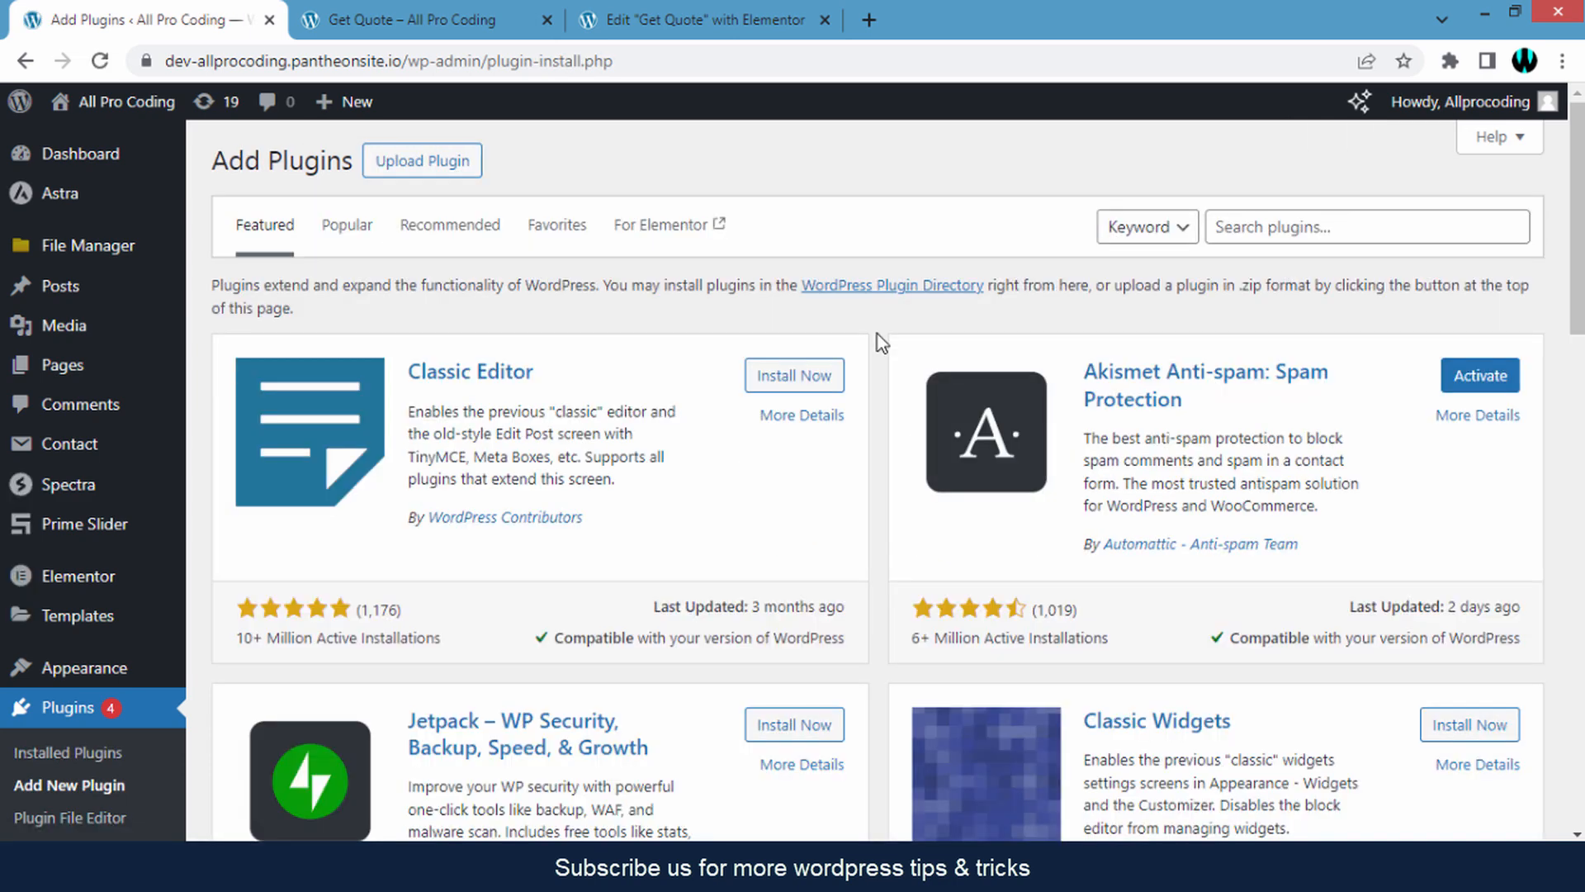
click(1256, 225)
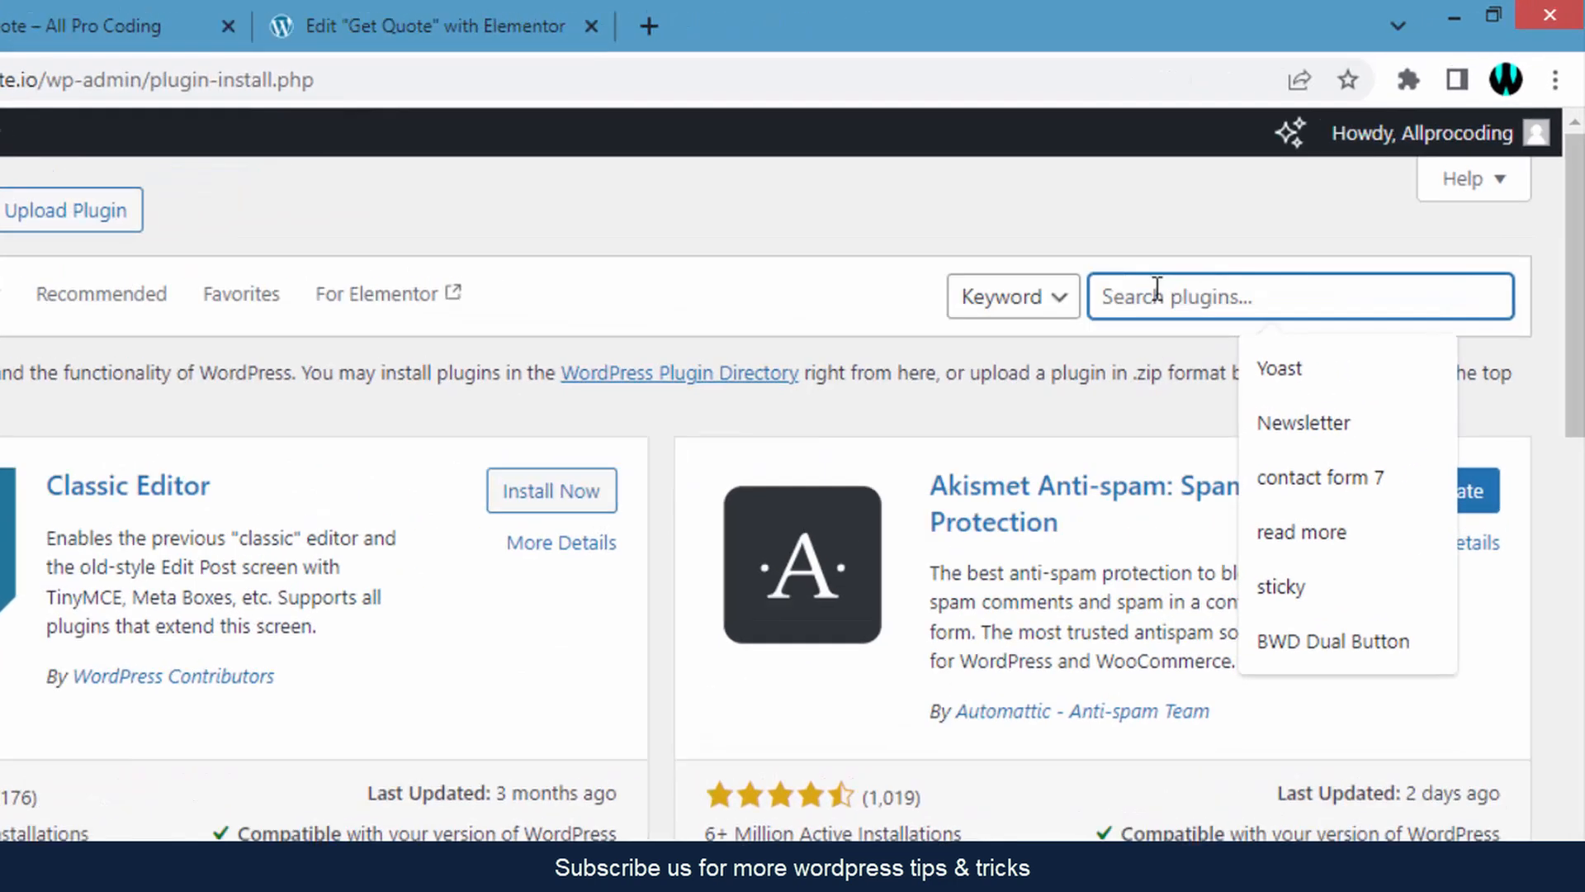
text(Accordion FAQ with Category)
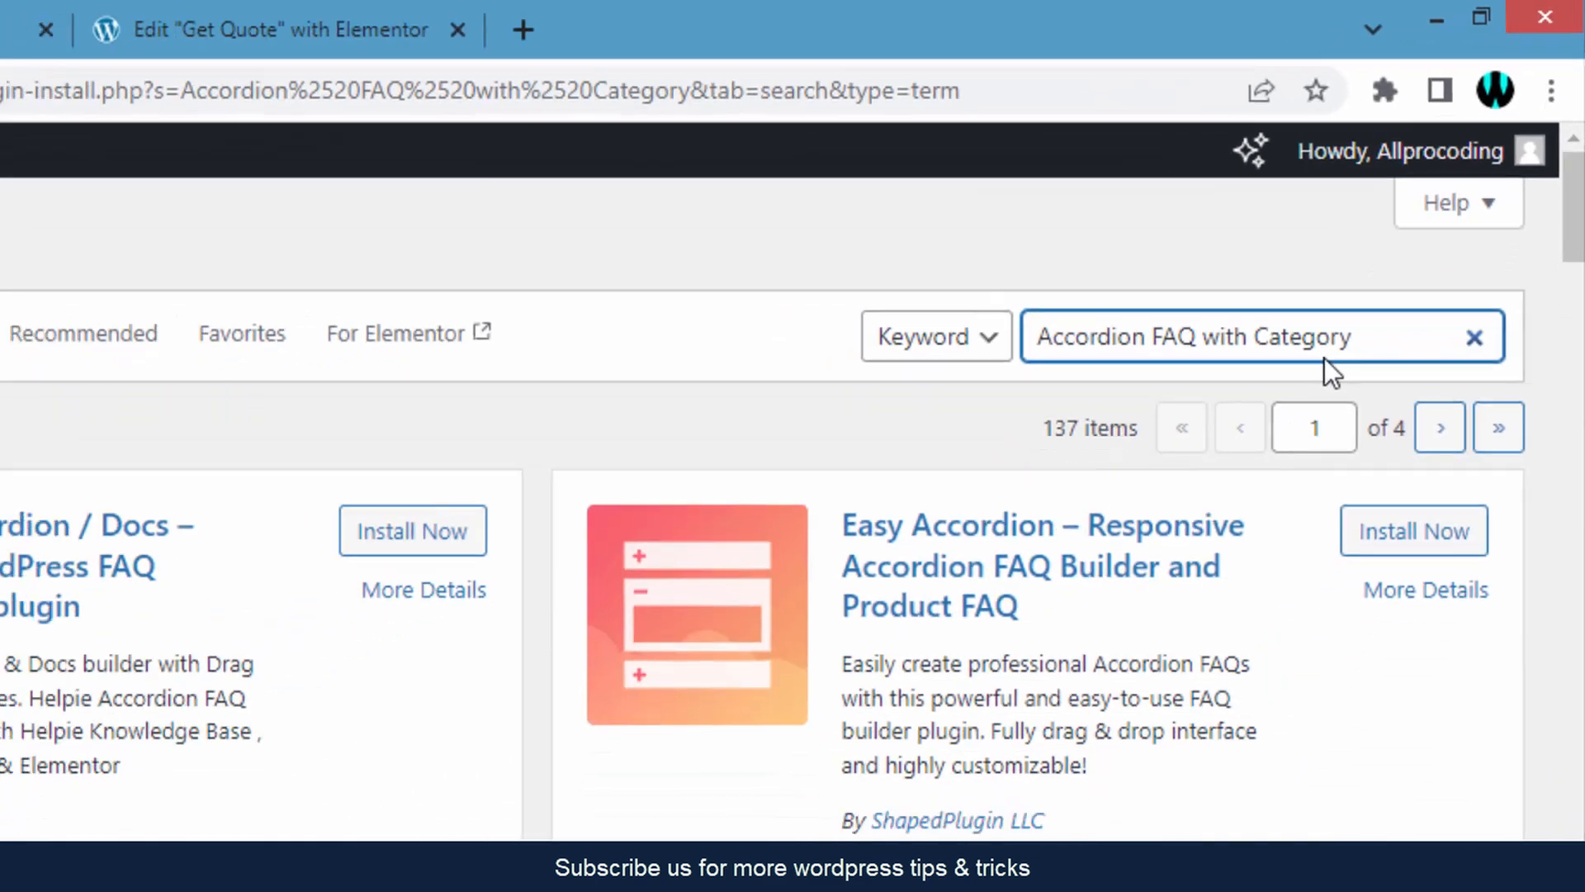
scroll(878, 298, down, 9)
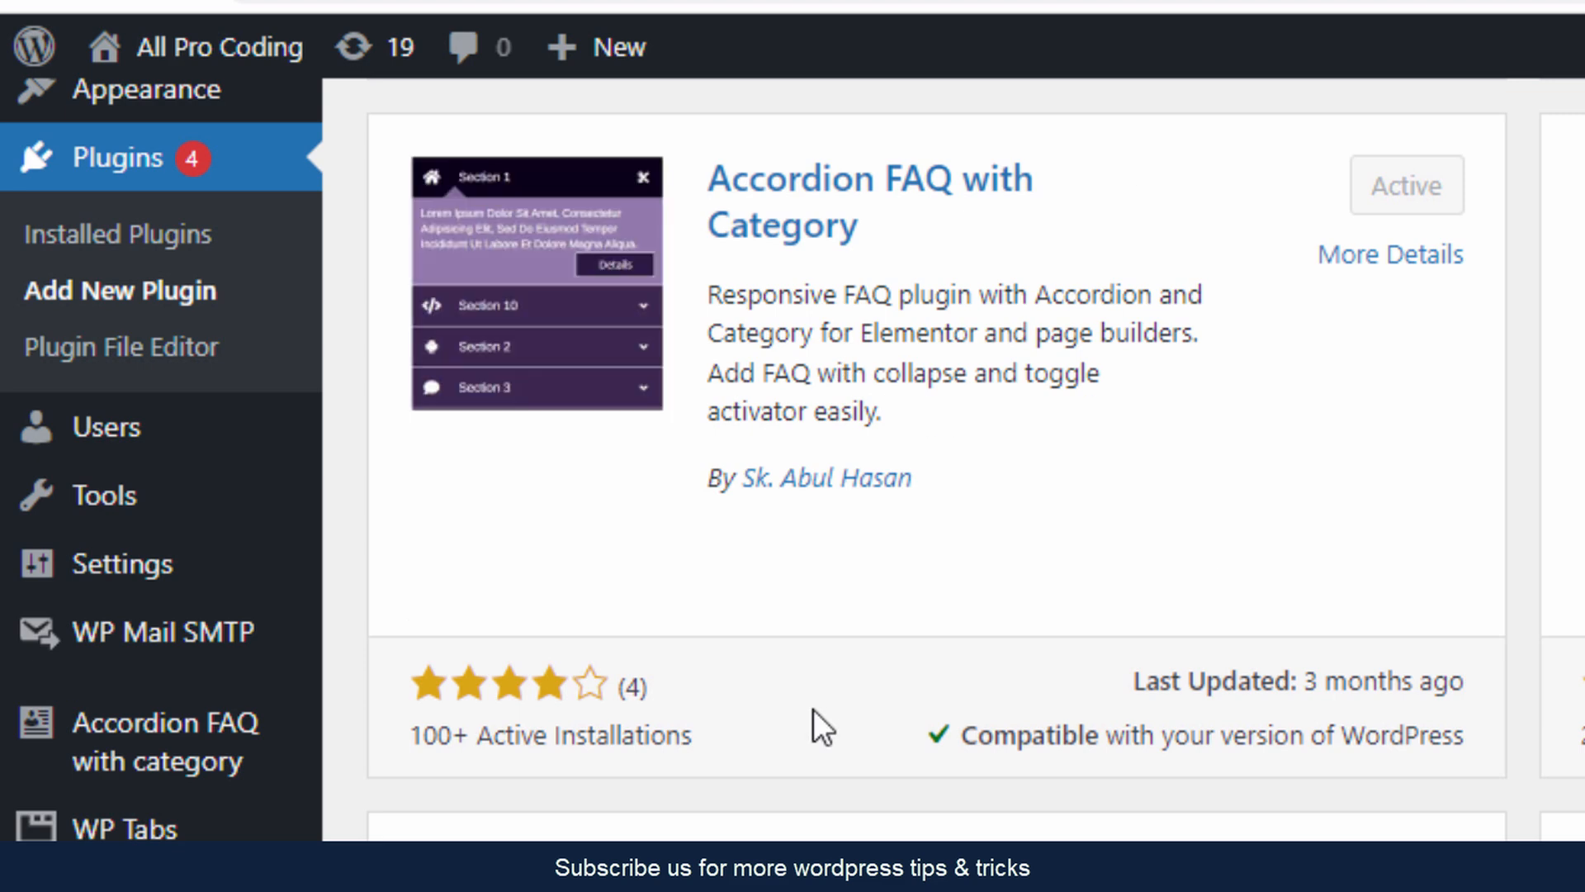
- Open the FAQ Template 01-10 gallery of the Accordion FAQ with category plugin
mouse_move(172, 774)
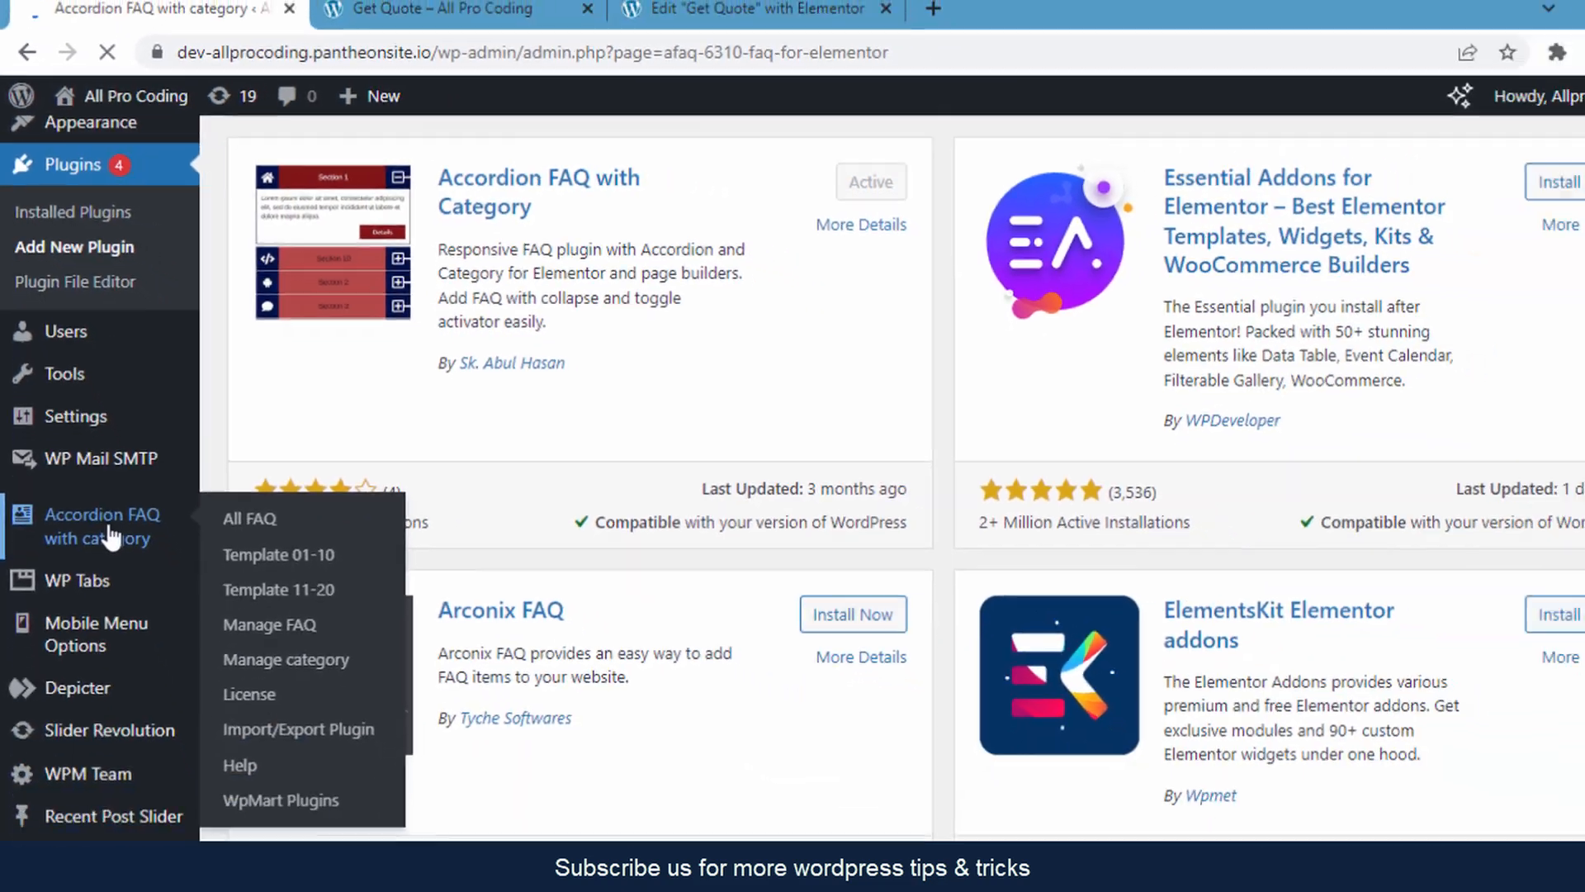
click(179, 760)
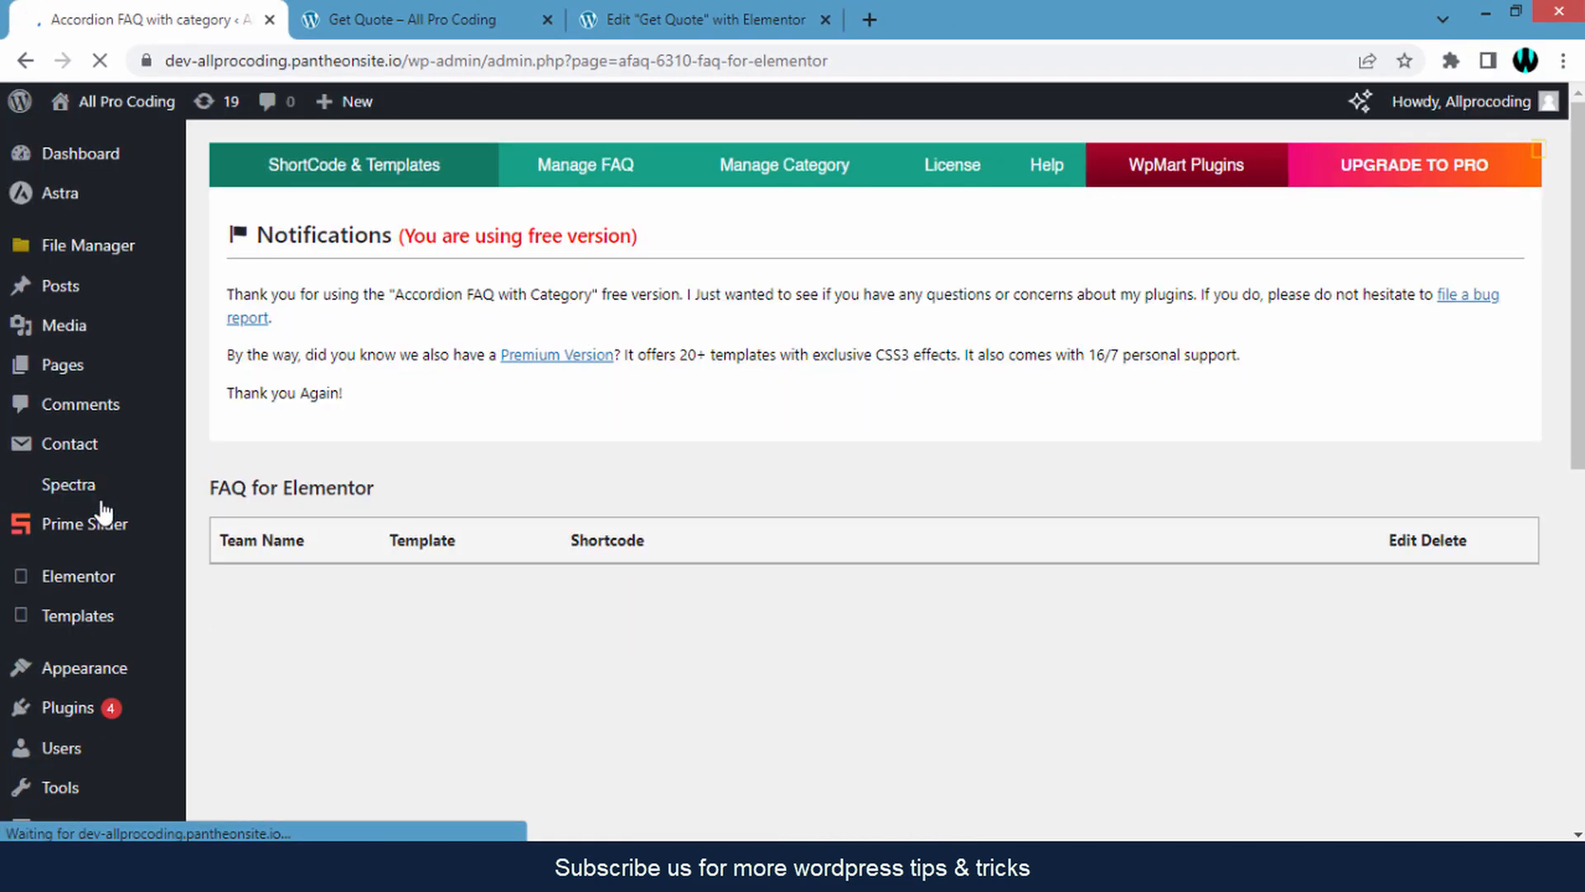
mouse_move(349, 250)
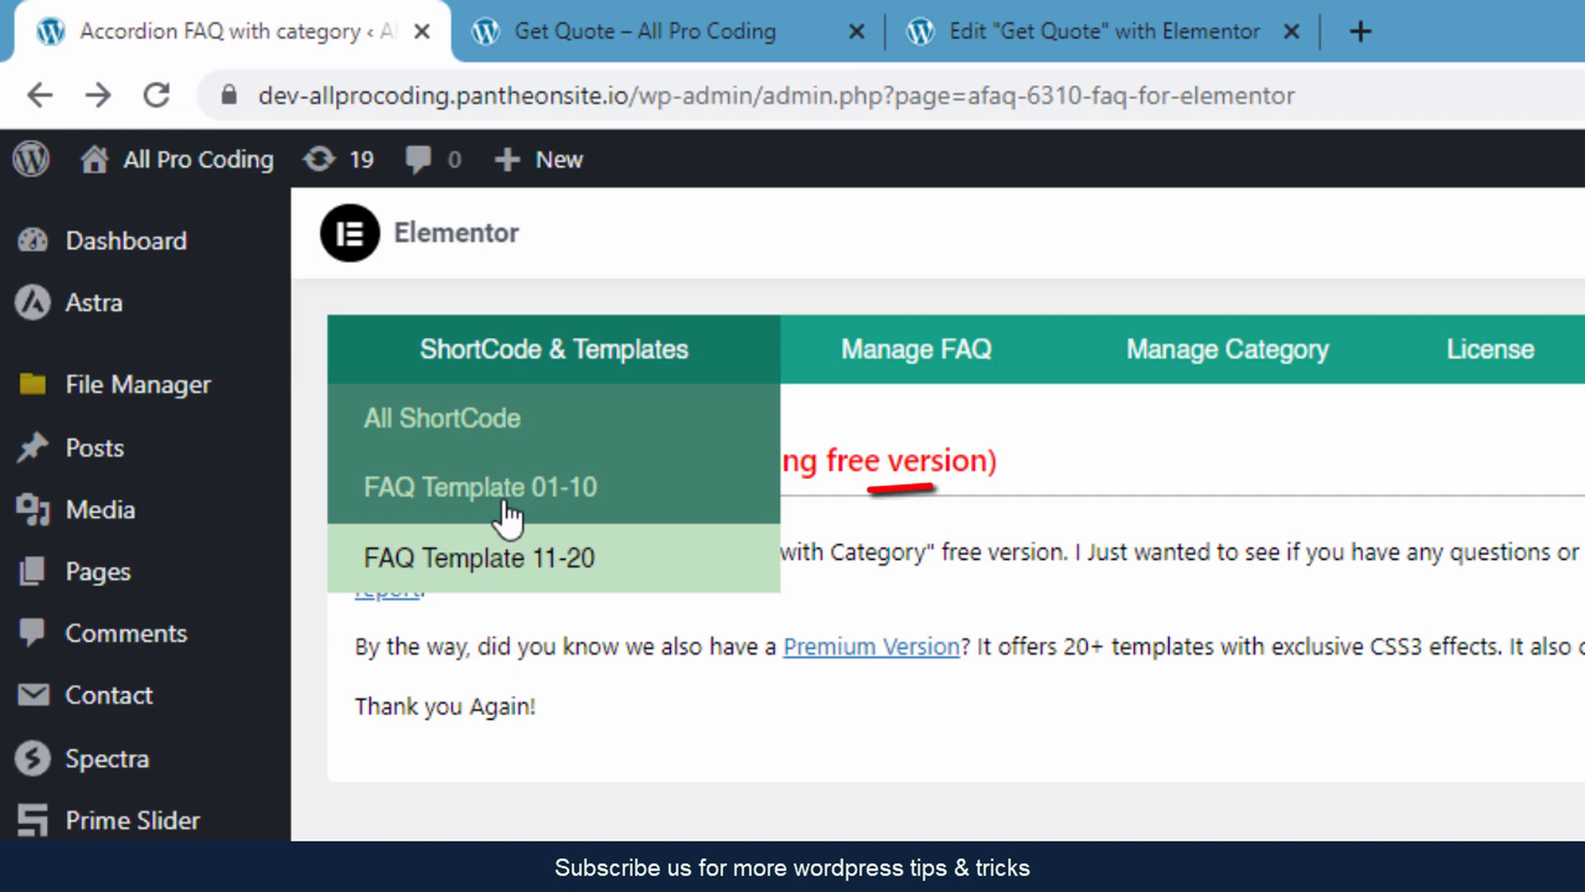
click(506, 508)
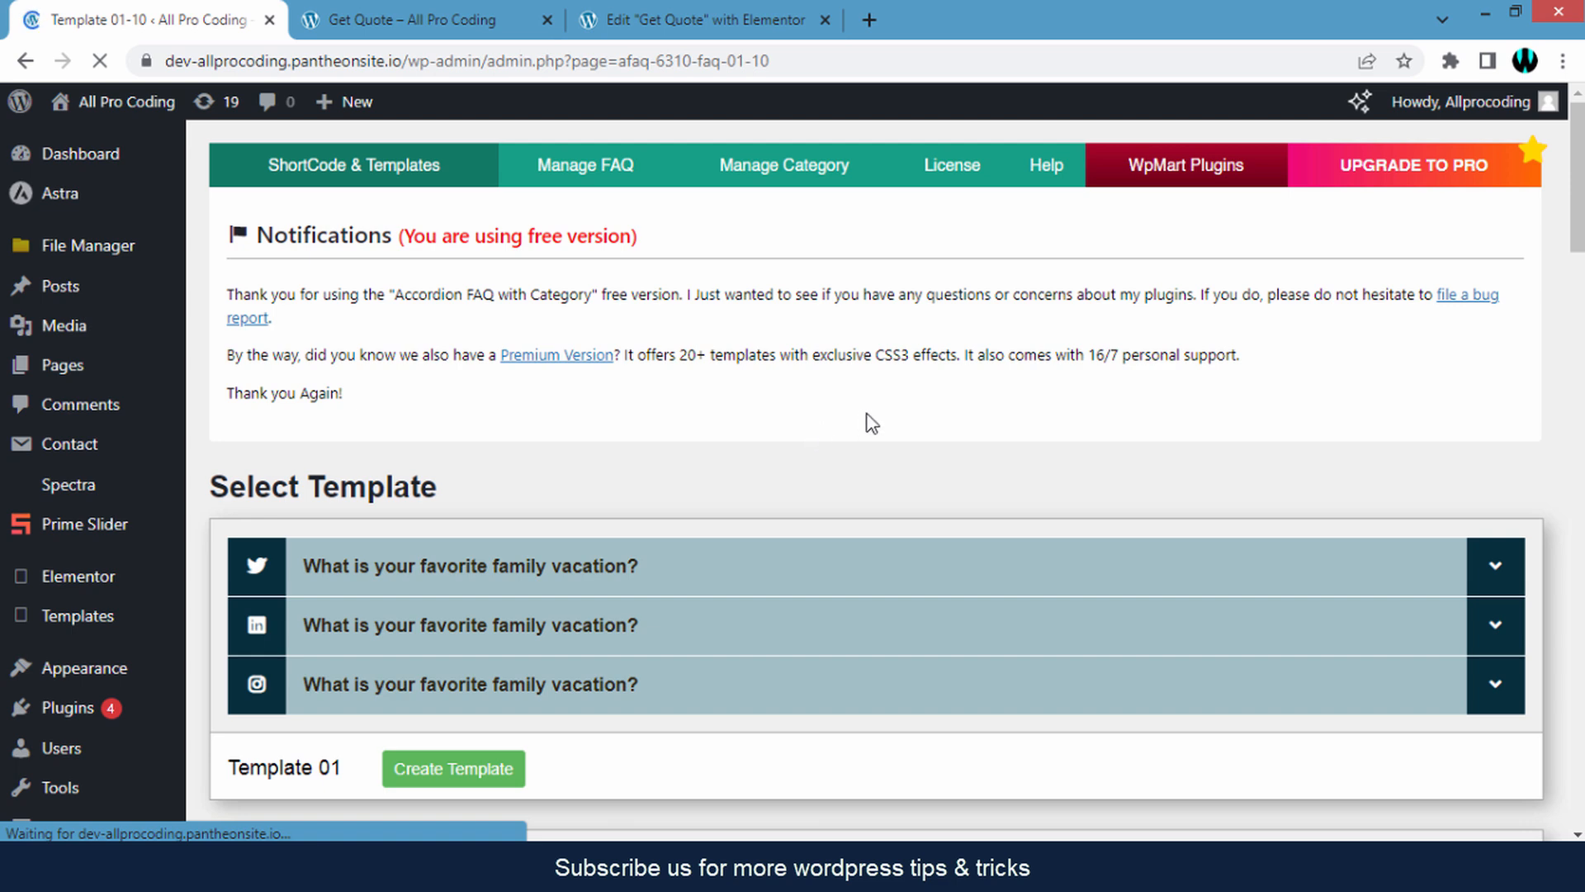
- Examine the designs of Templates 01 to 10 and check which ones are marked Pro Only
scroll(826, 422, down, 1)
scroll(774, 419, down, 3)
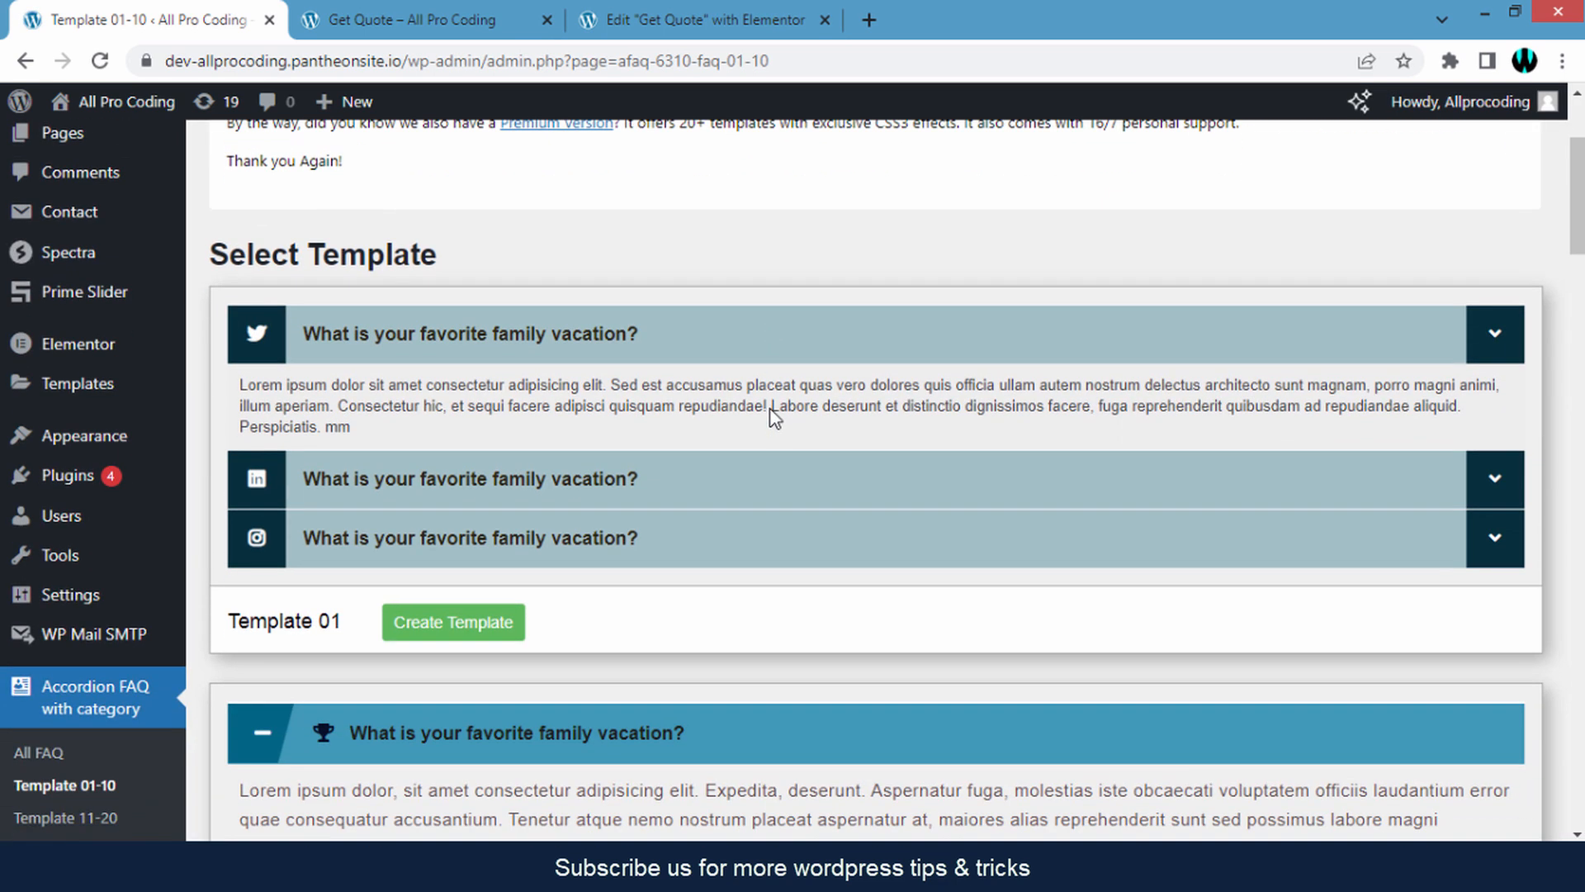
scroll(773, 419, up, 1)
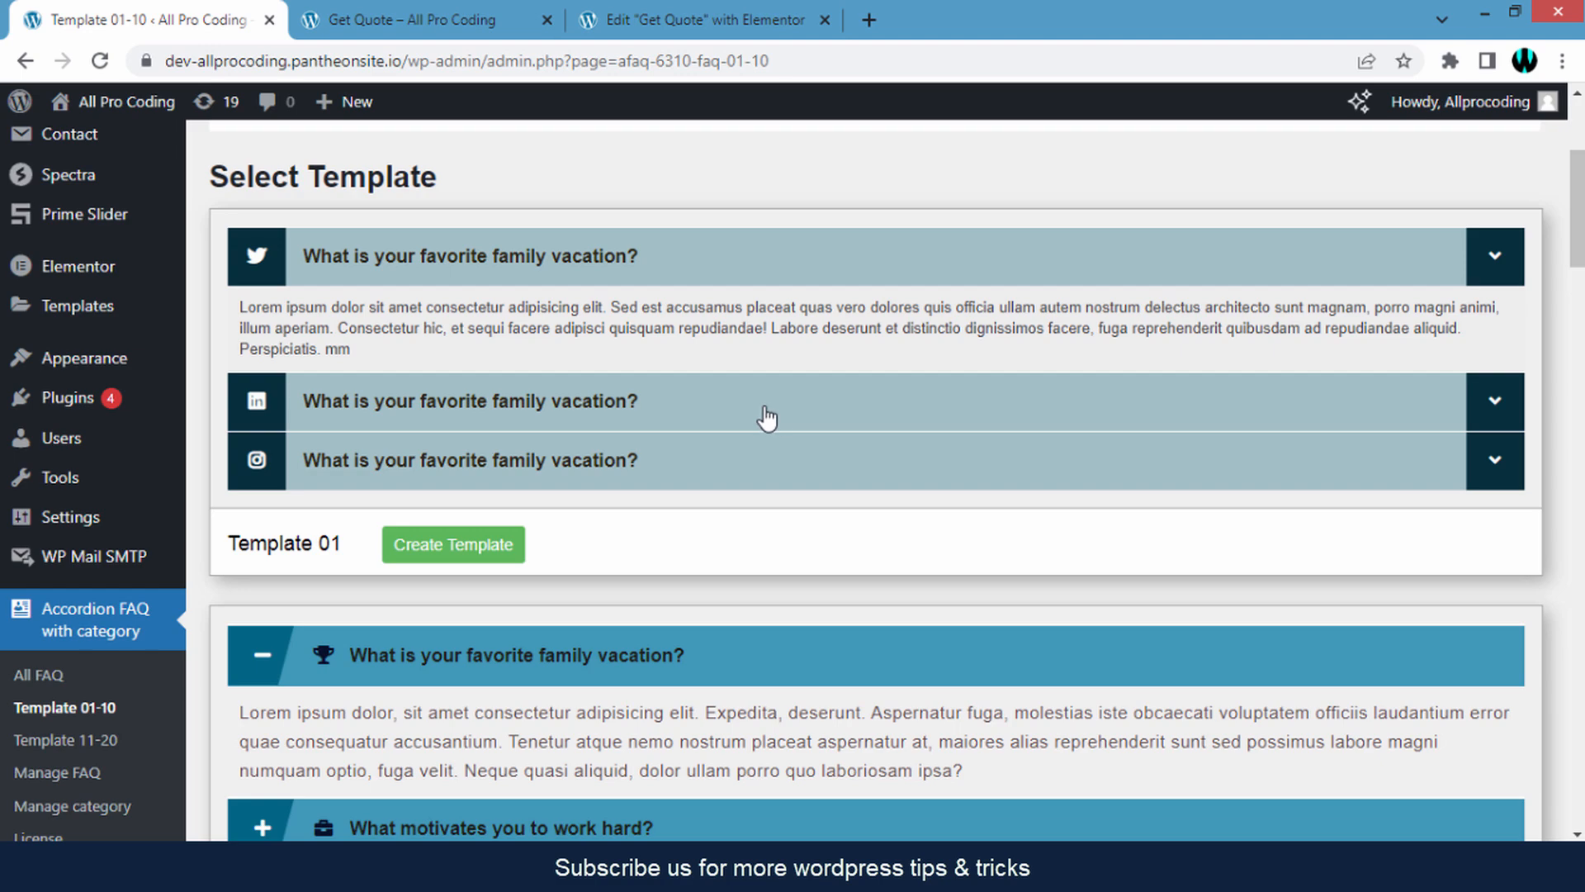
scroll(767, 418, down, 4)
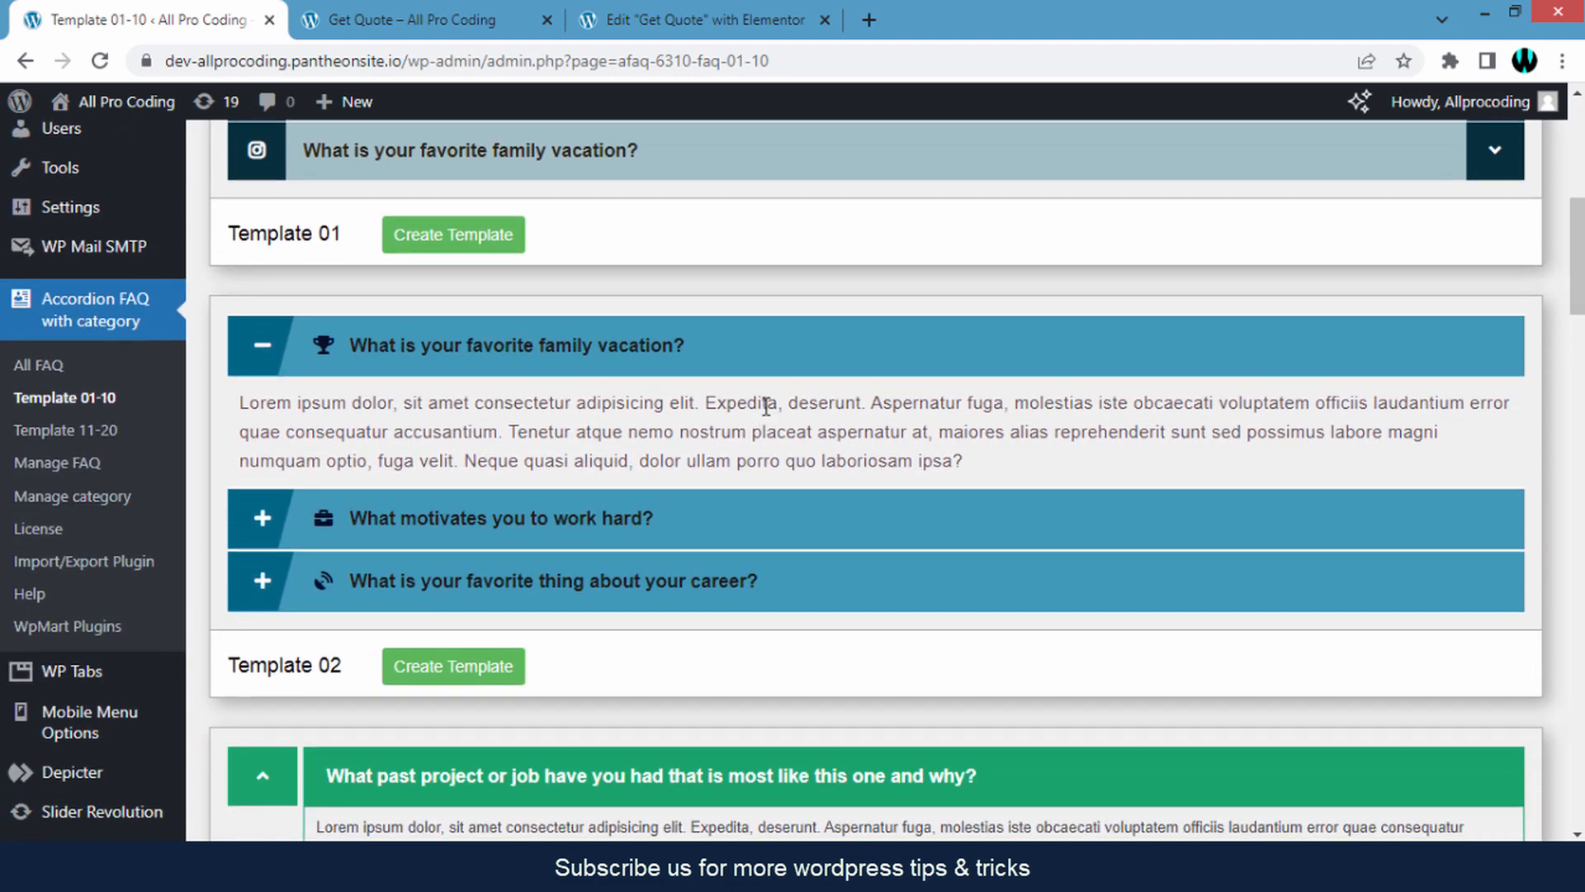
scroll(766, 413, down, 2)
scroll(766, 406, down, 4)
scroll(762, 400, down, 4)
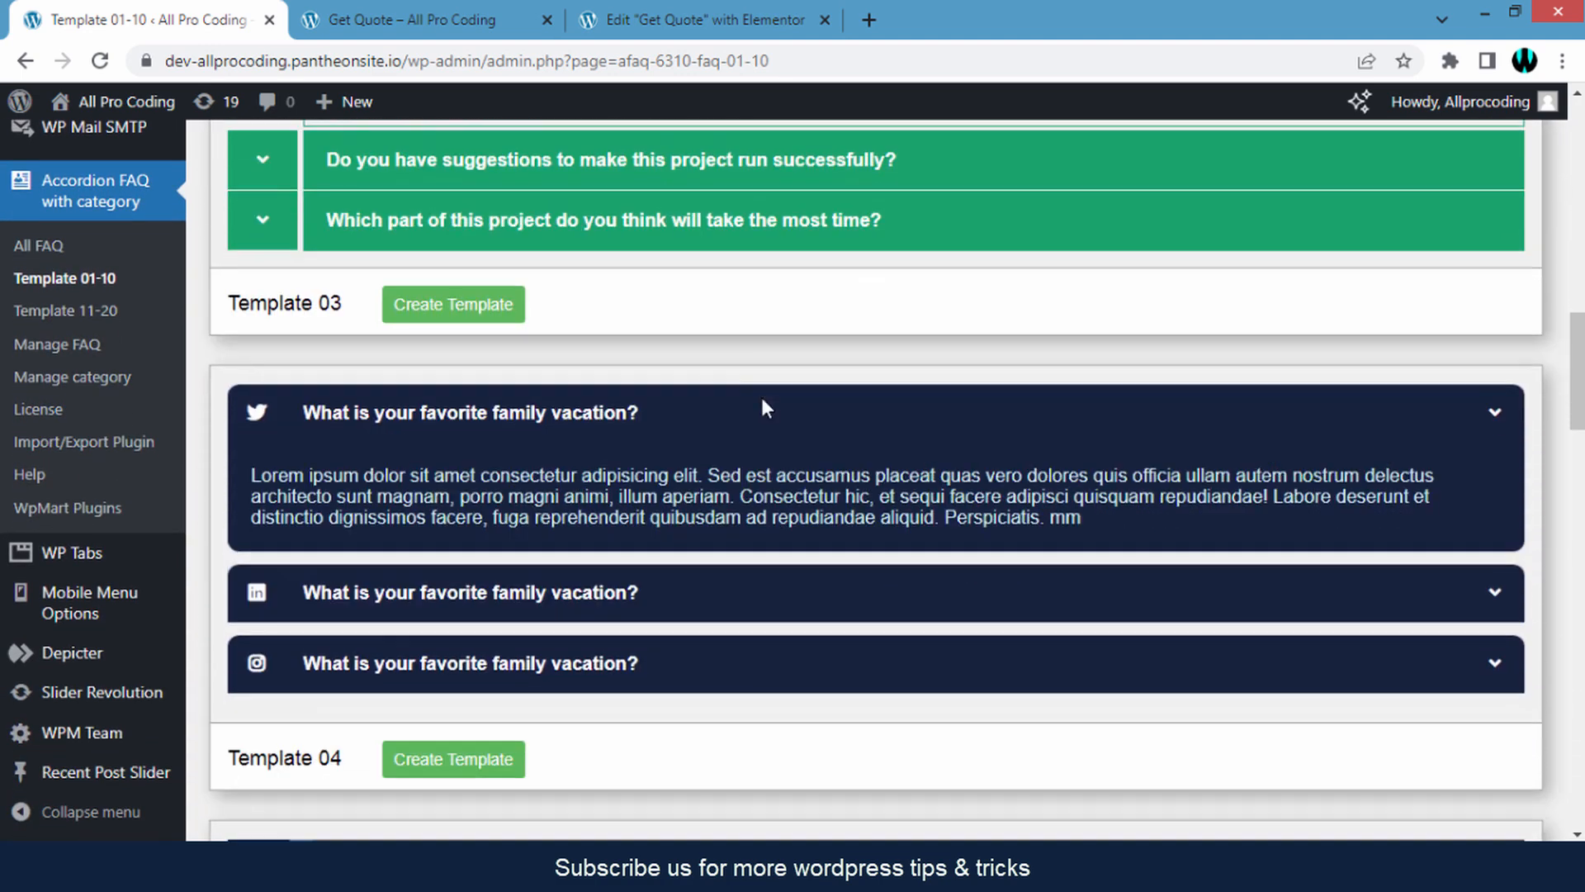
scroll(765, 409, down, 8)
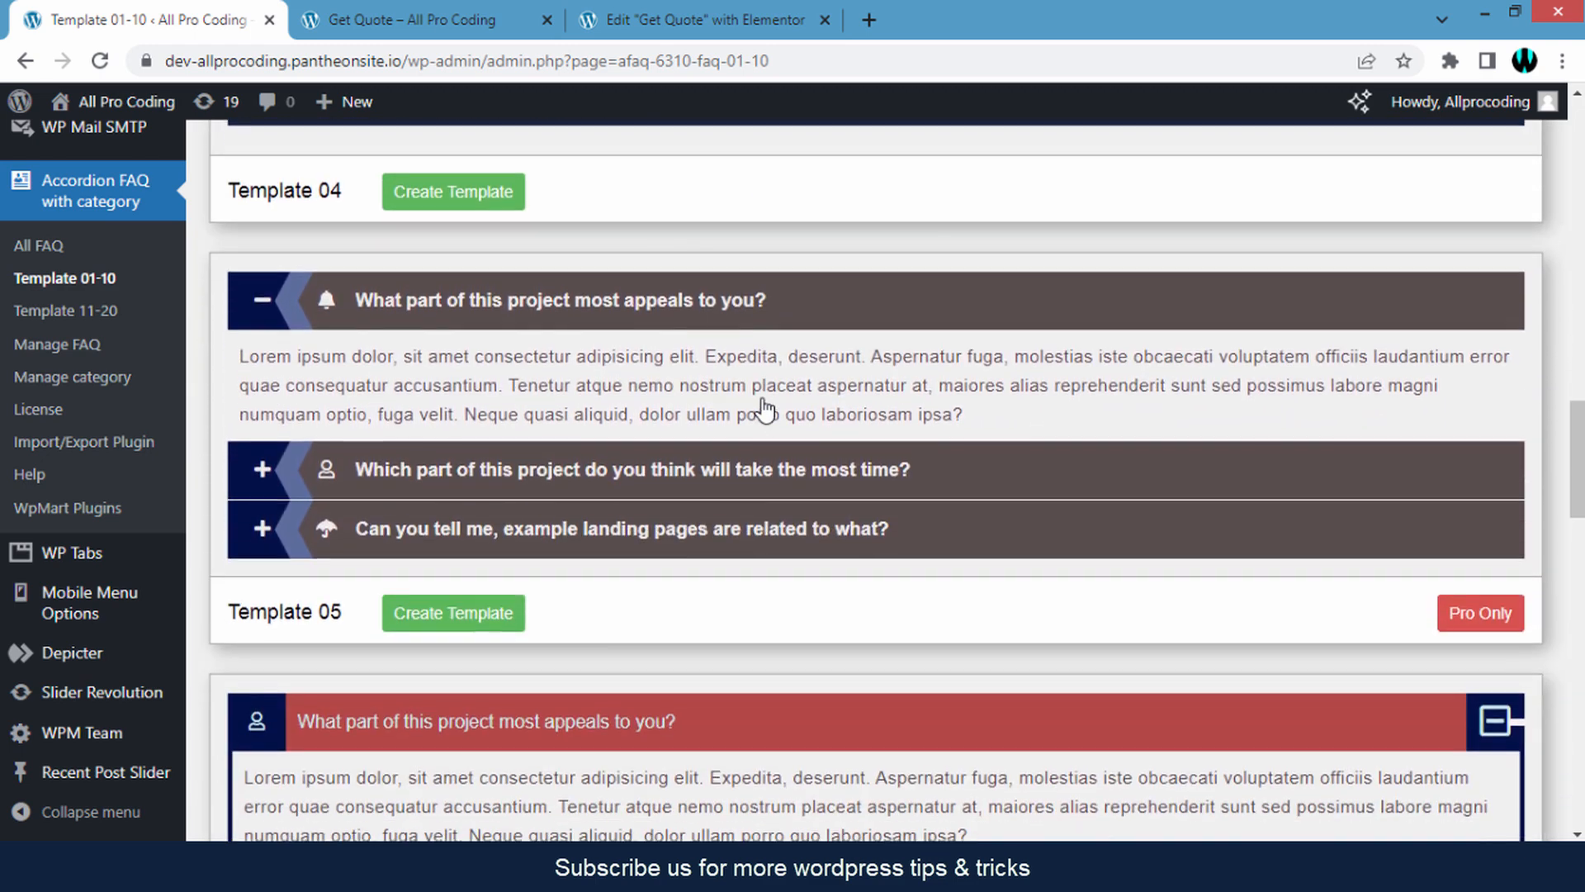
scroll(764, 408, down, 12)
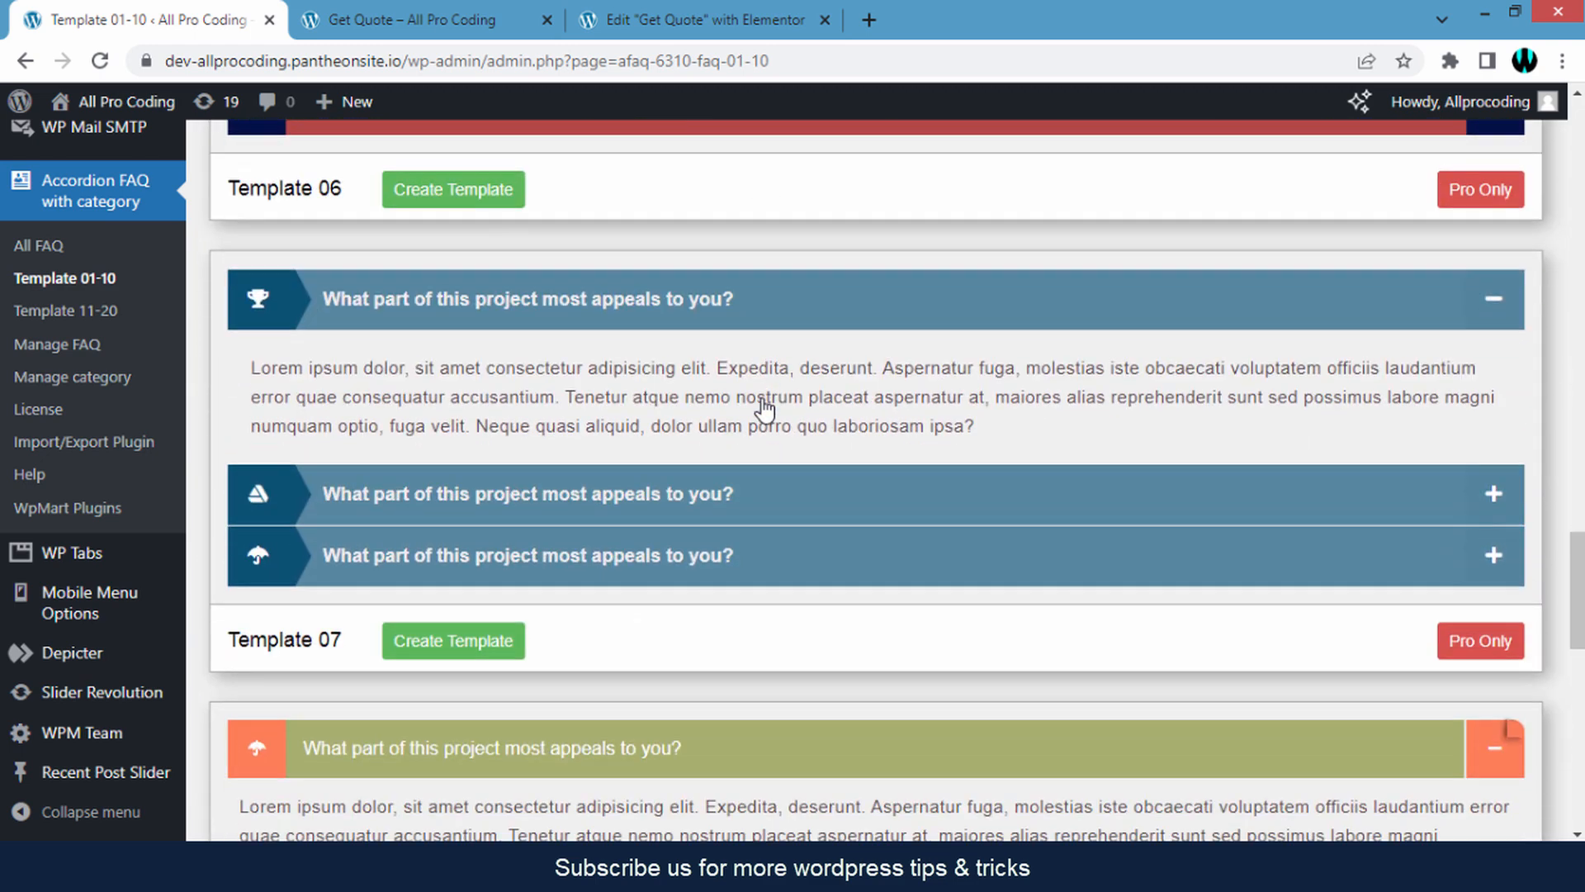
scroll(764, 409, down, 12)
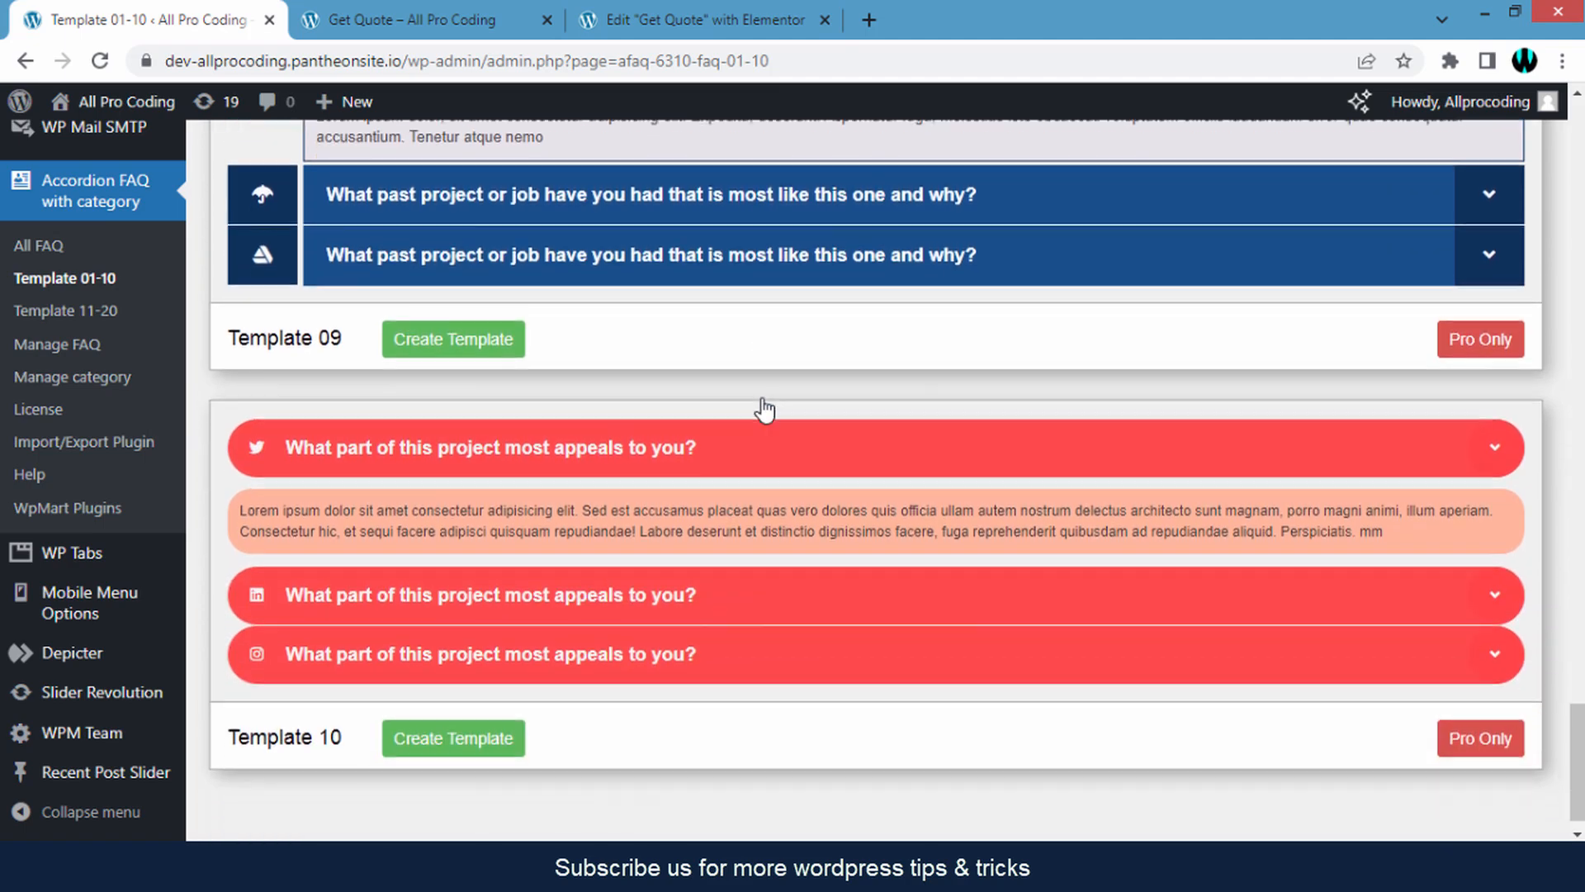
scroll(809, 702, up, 20)
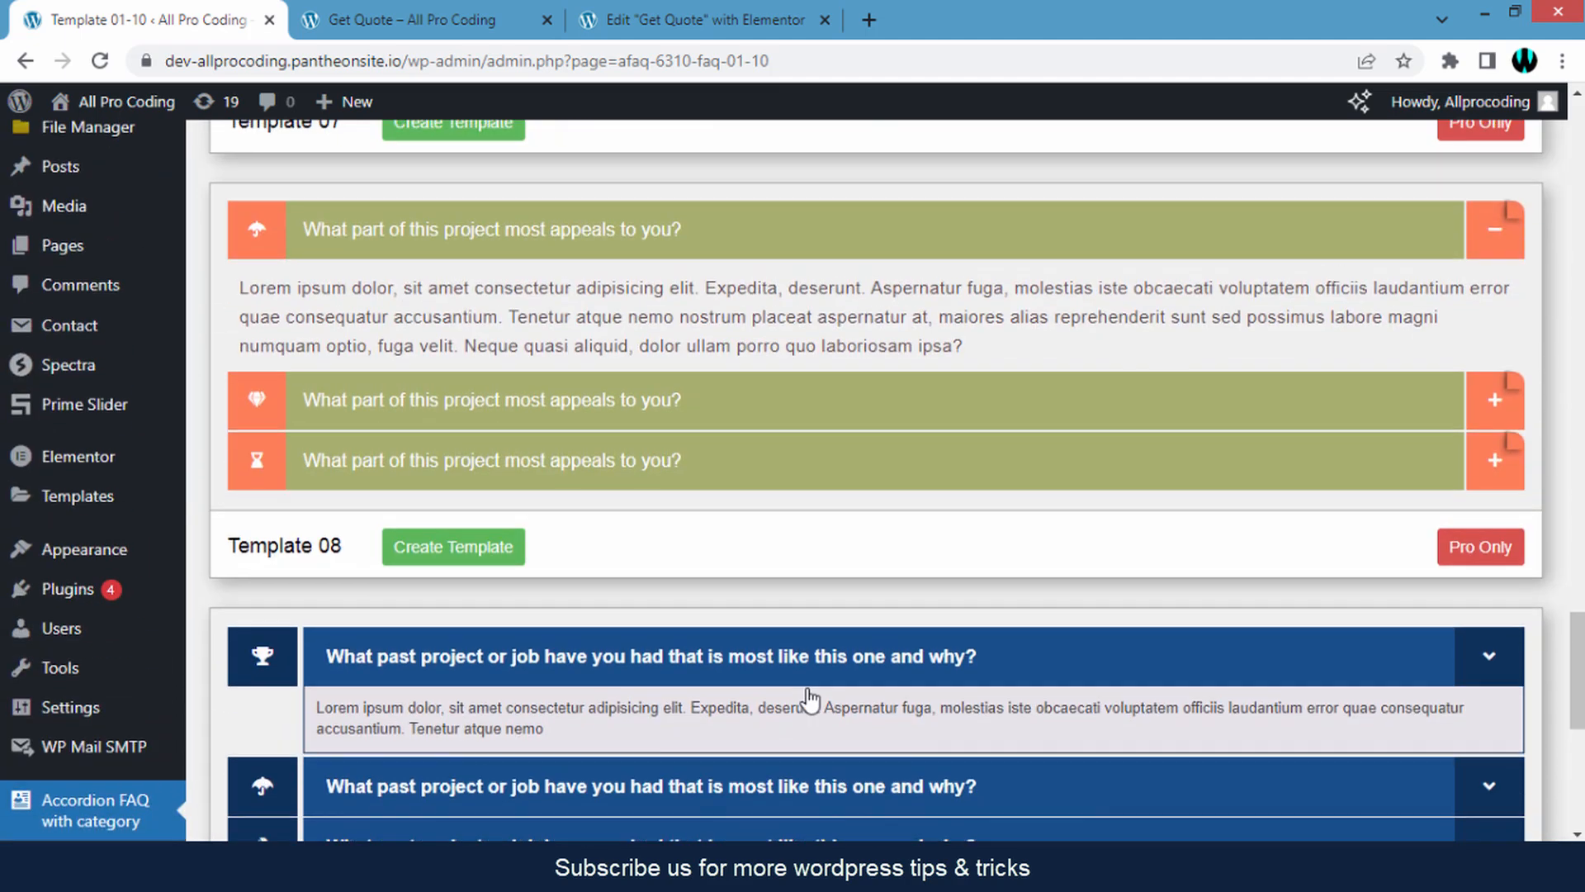
scroll(805, 661, up, 20)
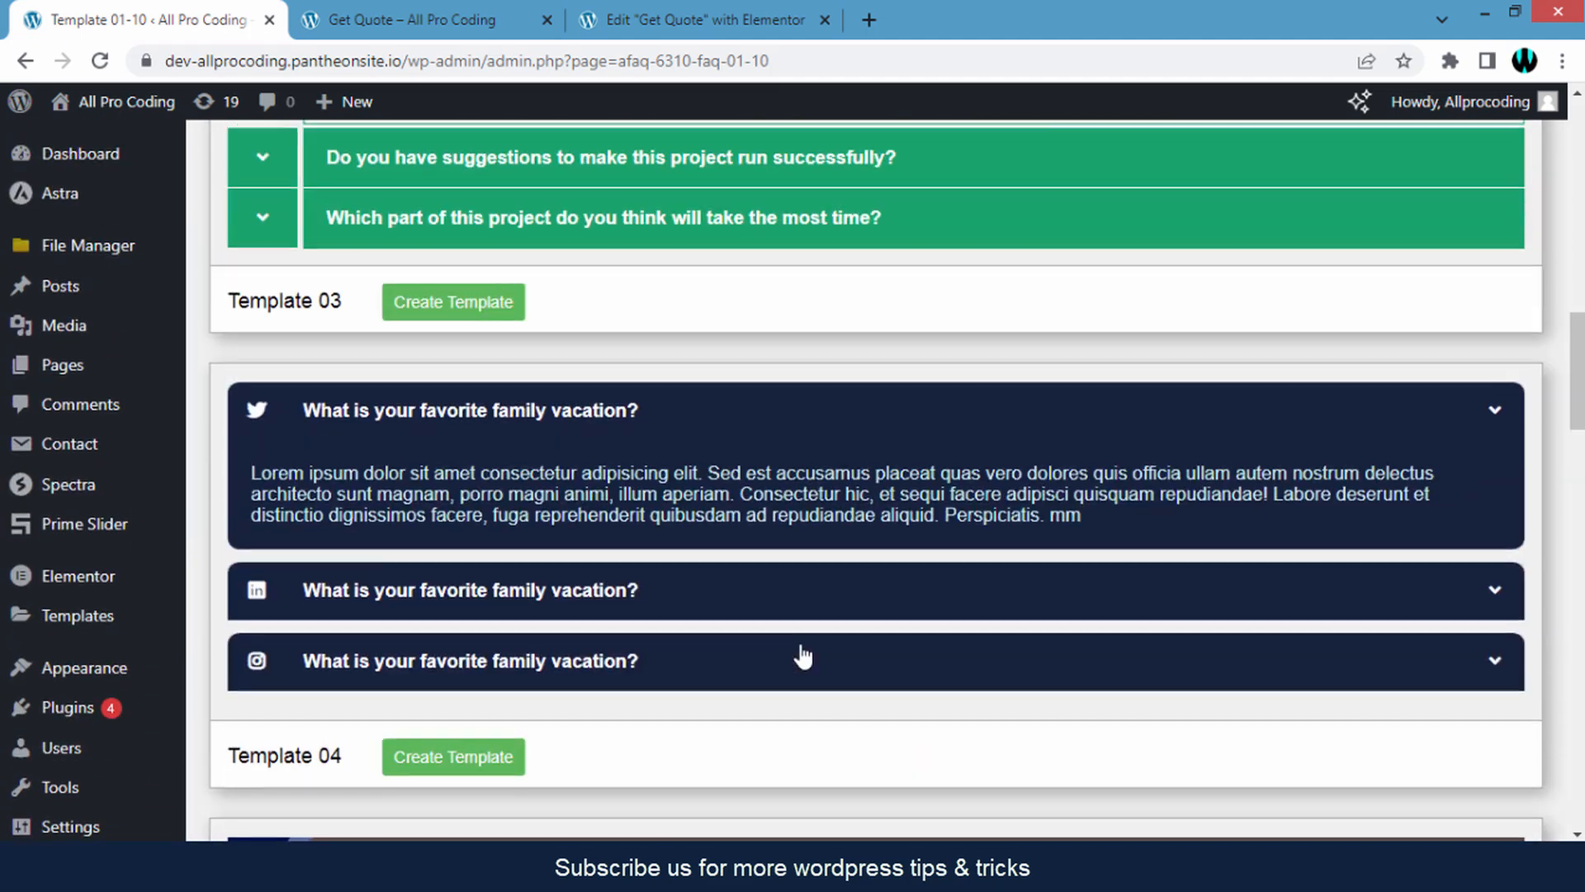
scroll(941, 673, up, 6)
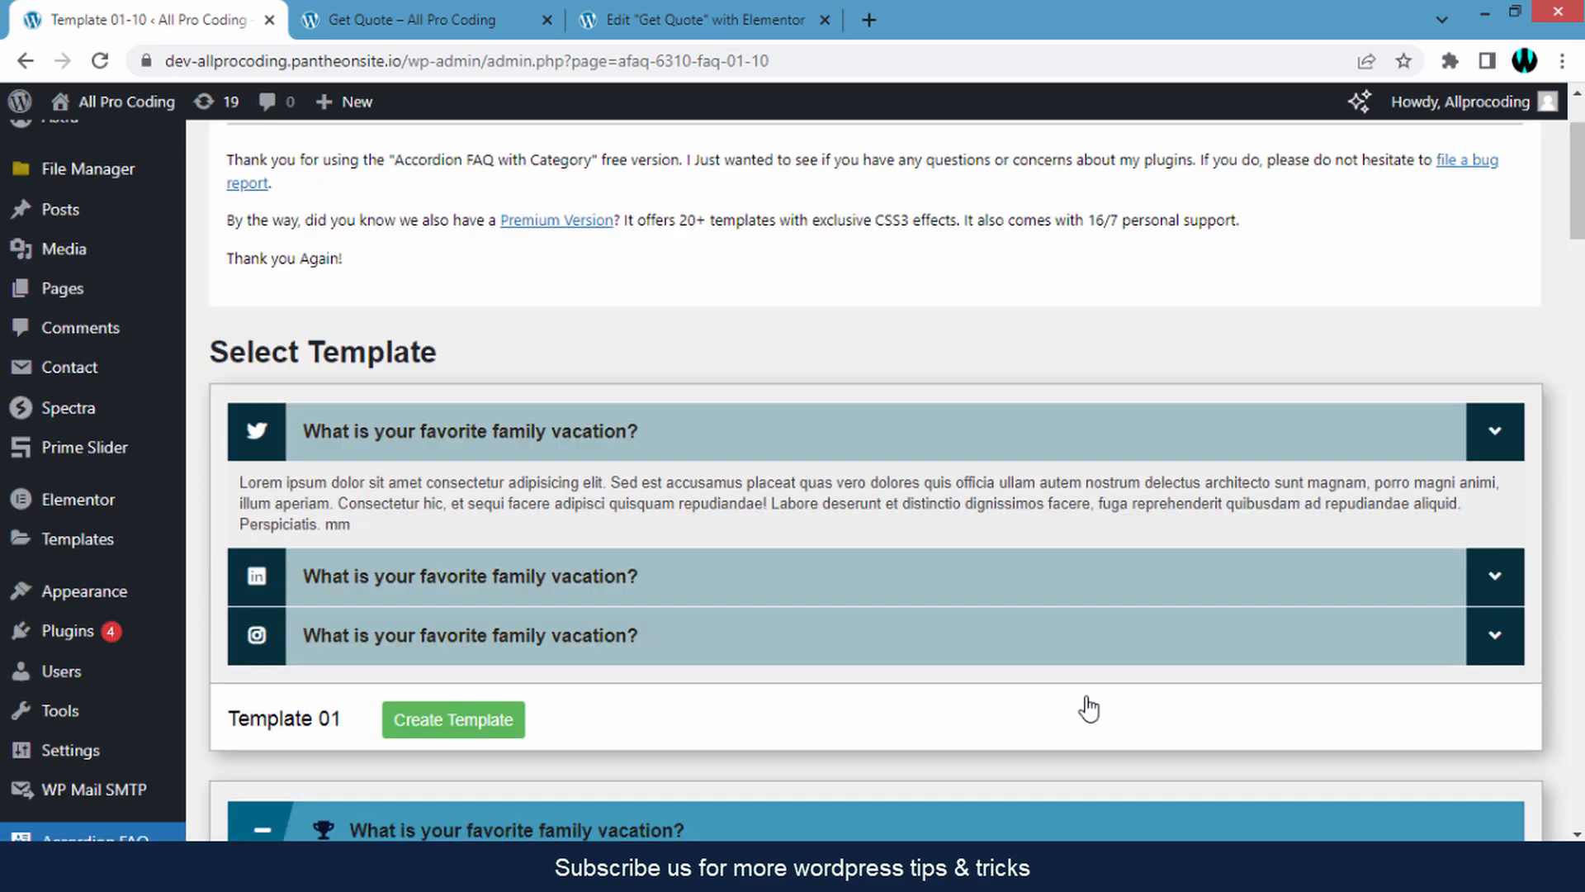
scroll(1091, 704, down, 6)
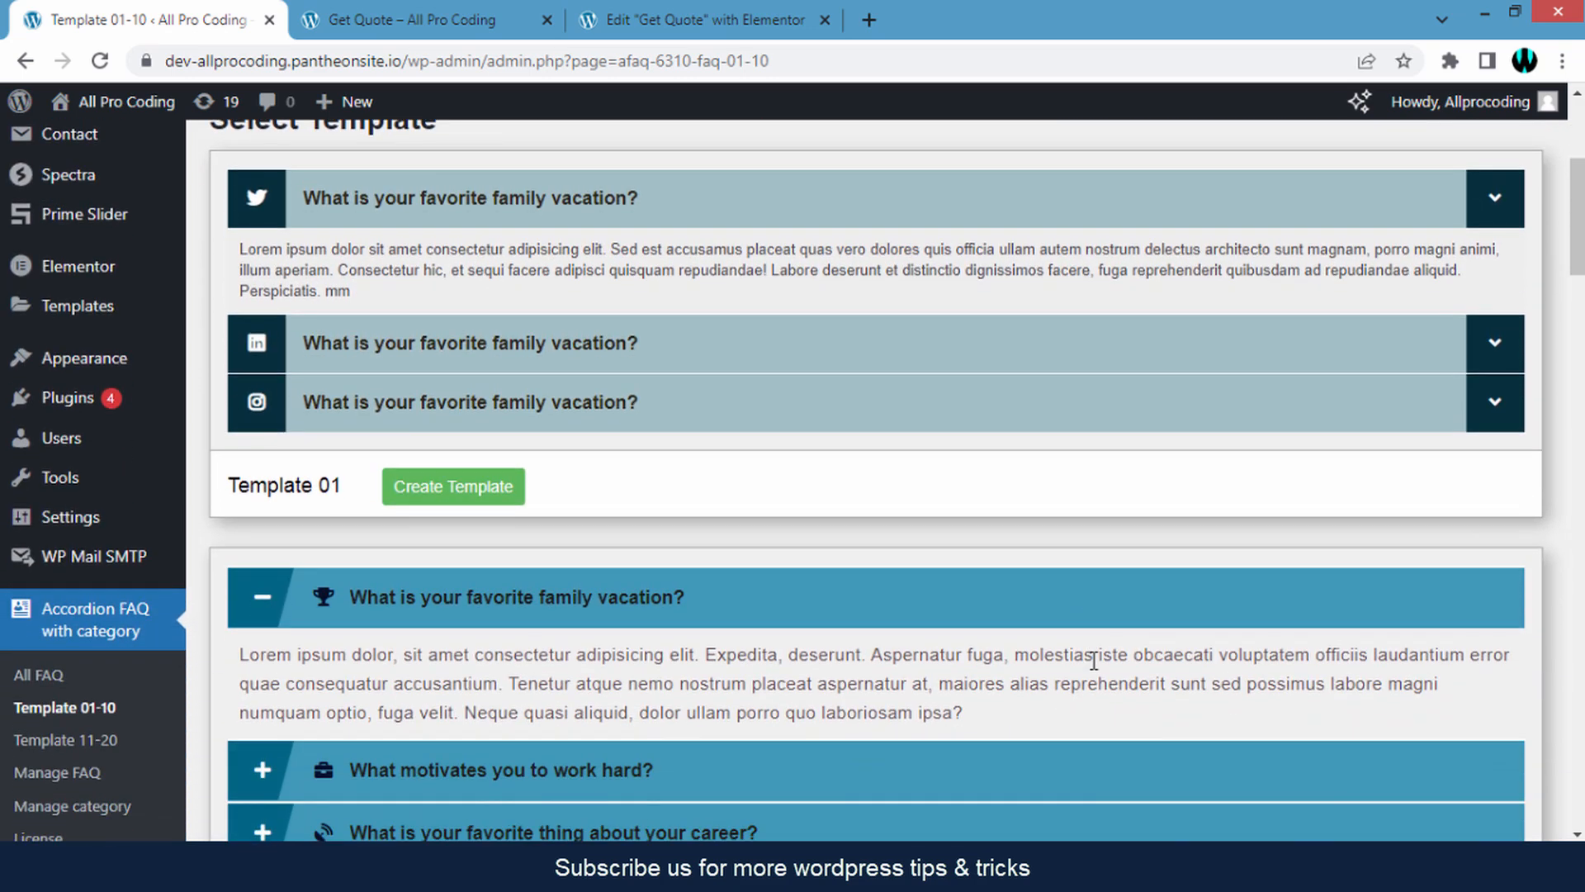
scroll(1094, 640, down, 1)
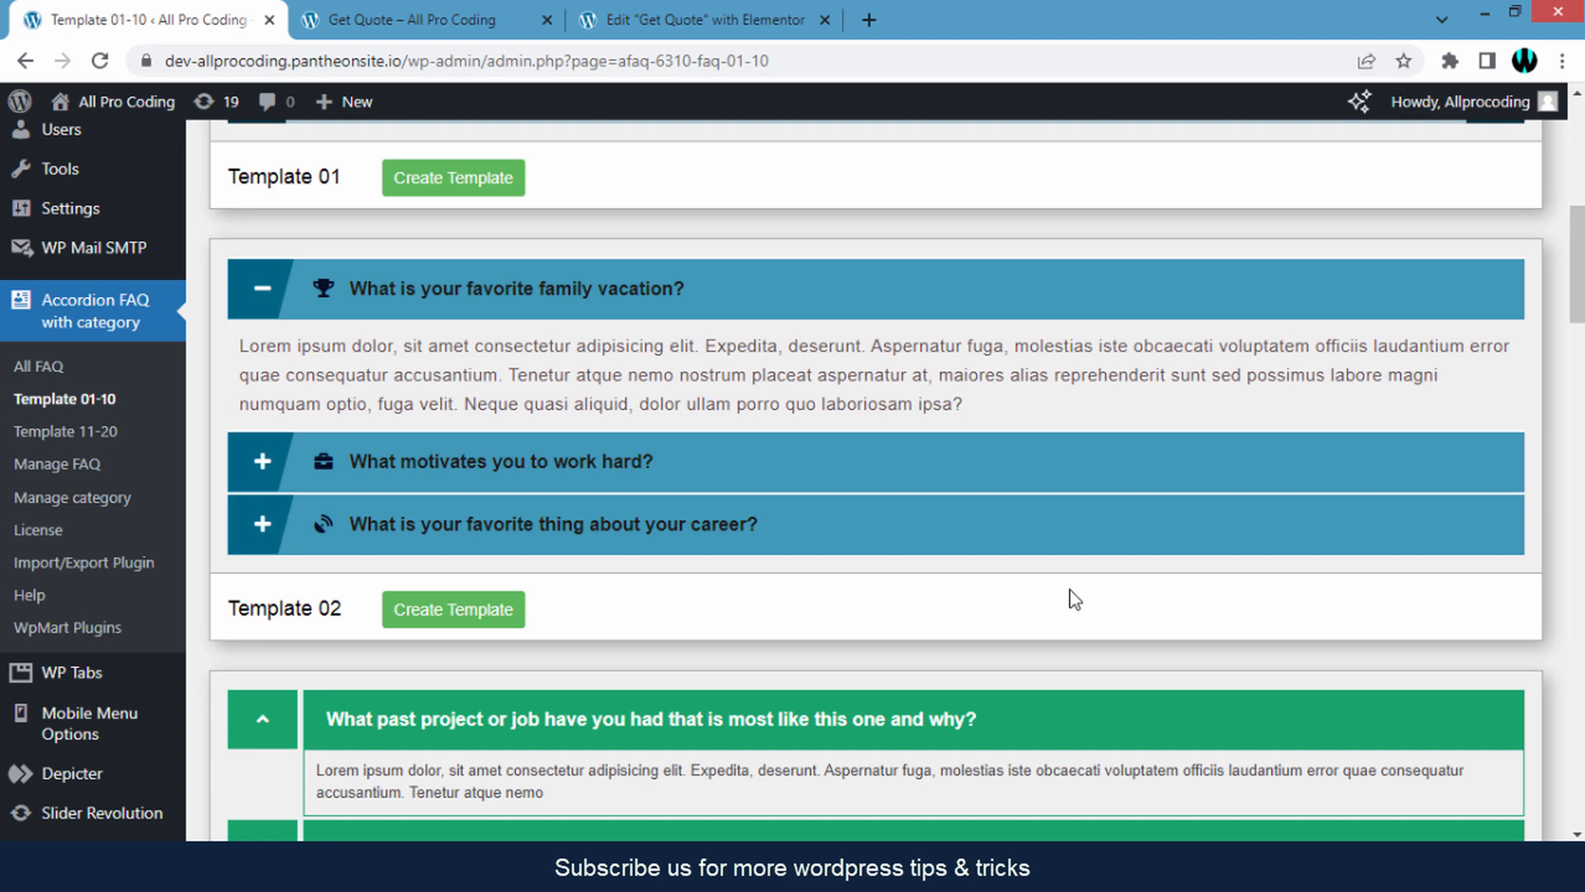
- Create a new FAQ template based on Template 02 and save it with the name "faq"
click(453, 618)
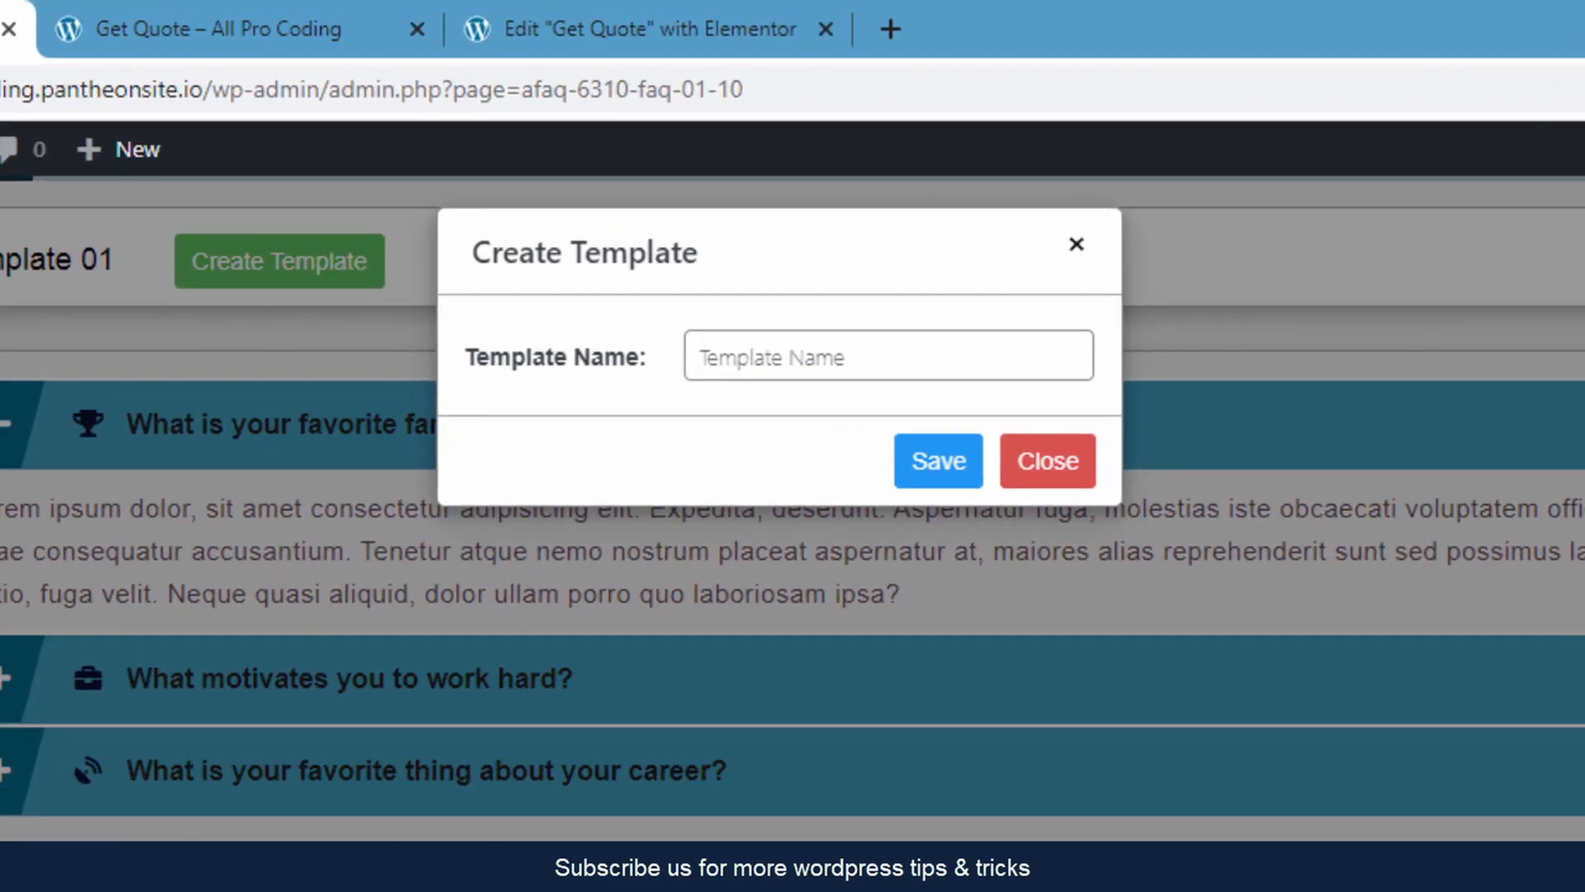
click(756, 358)
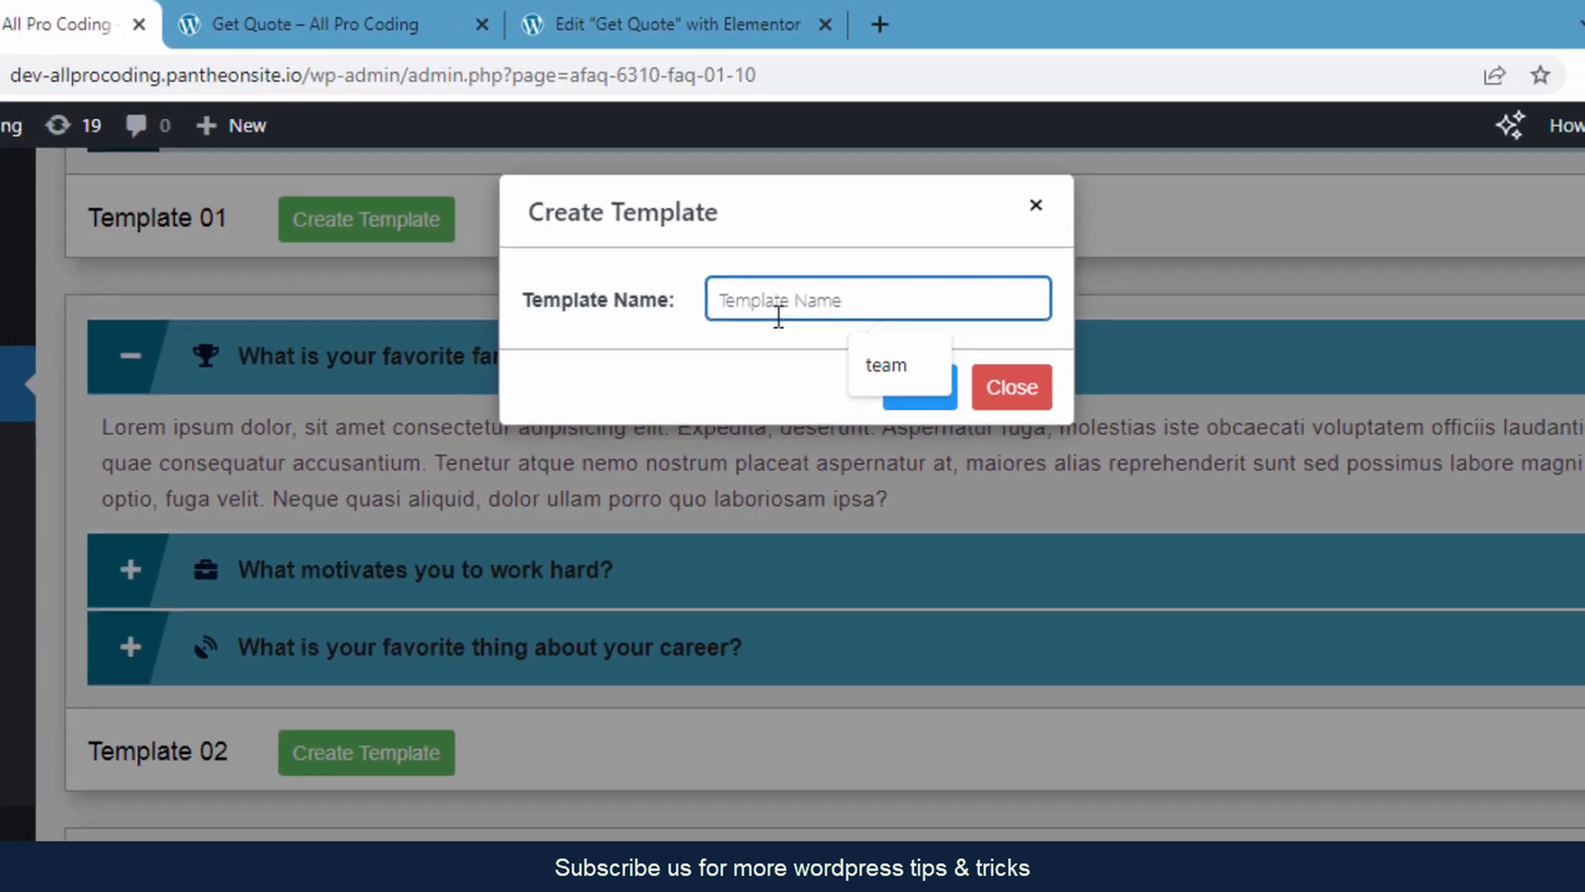
text(faq)
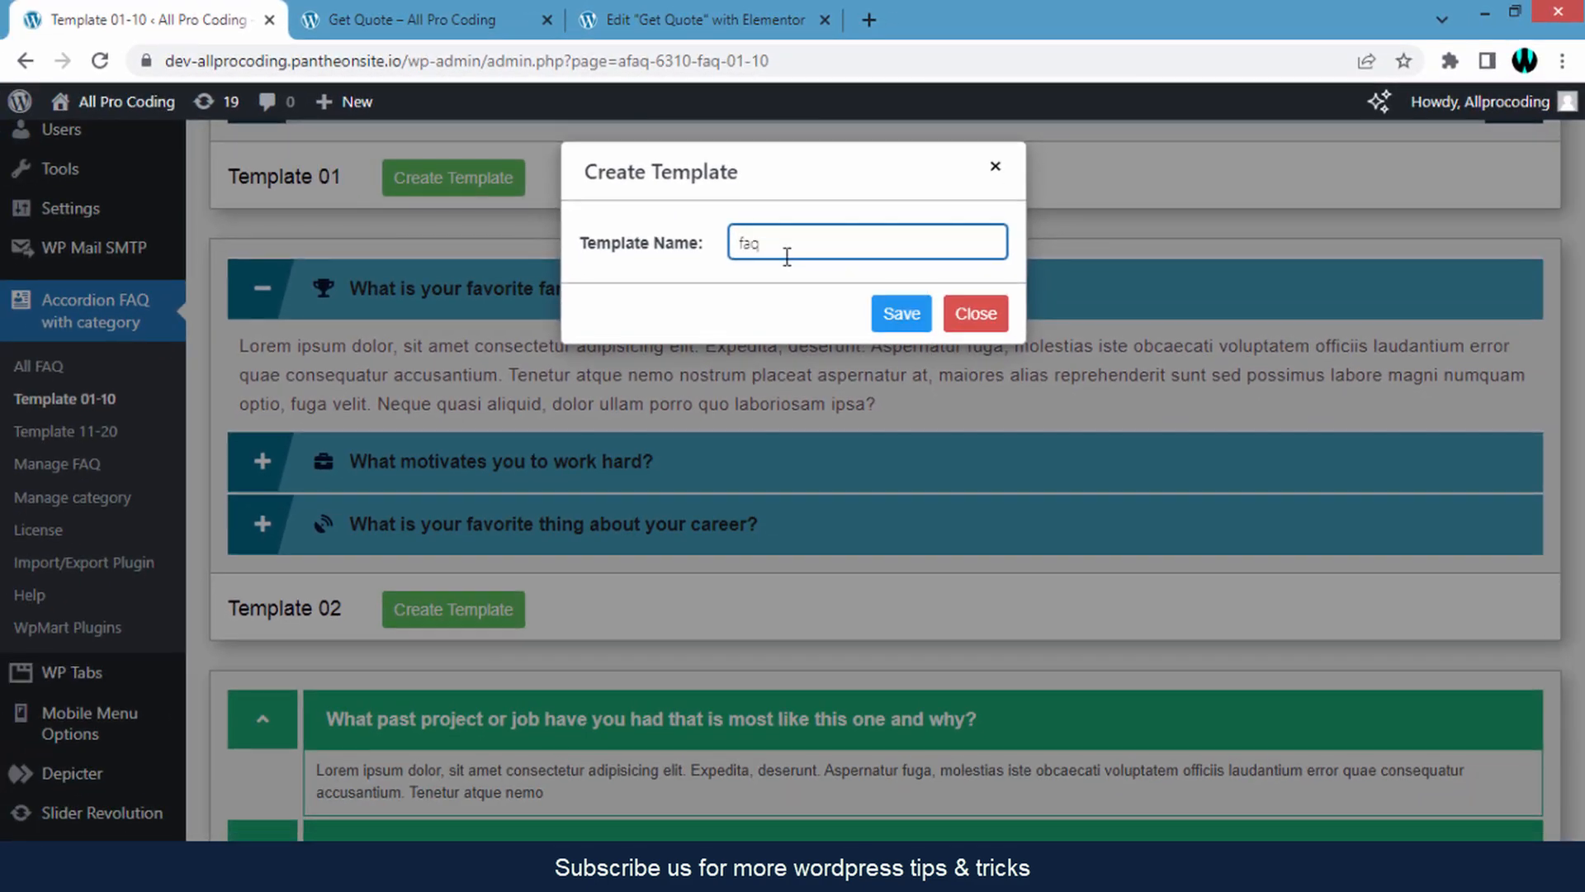
click(892, 328)
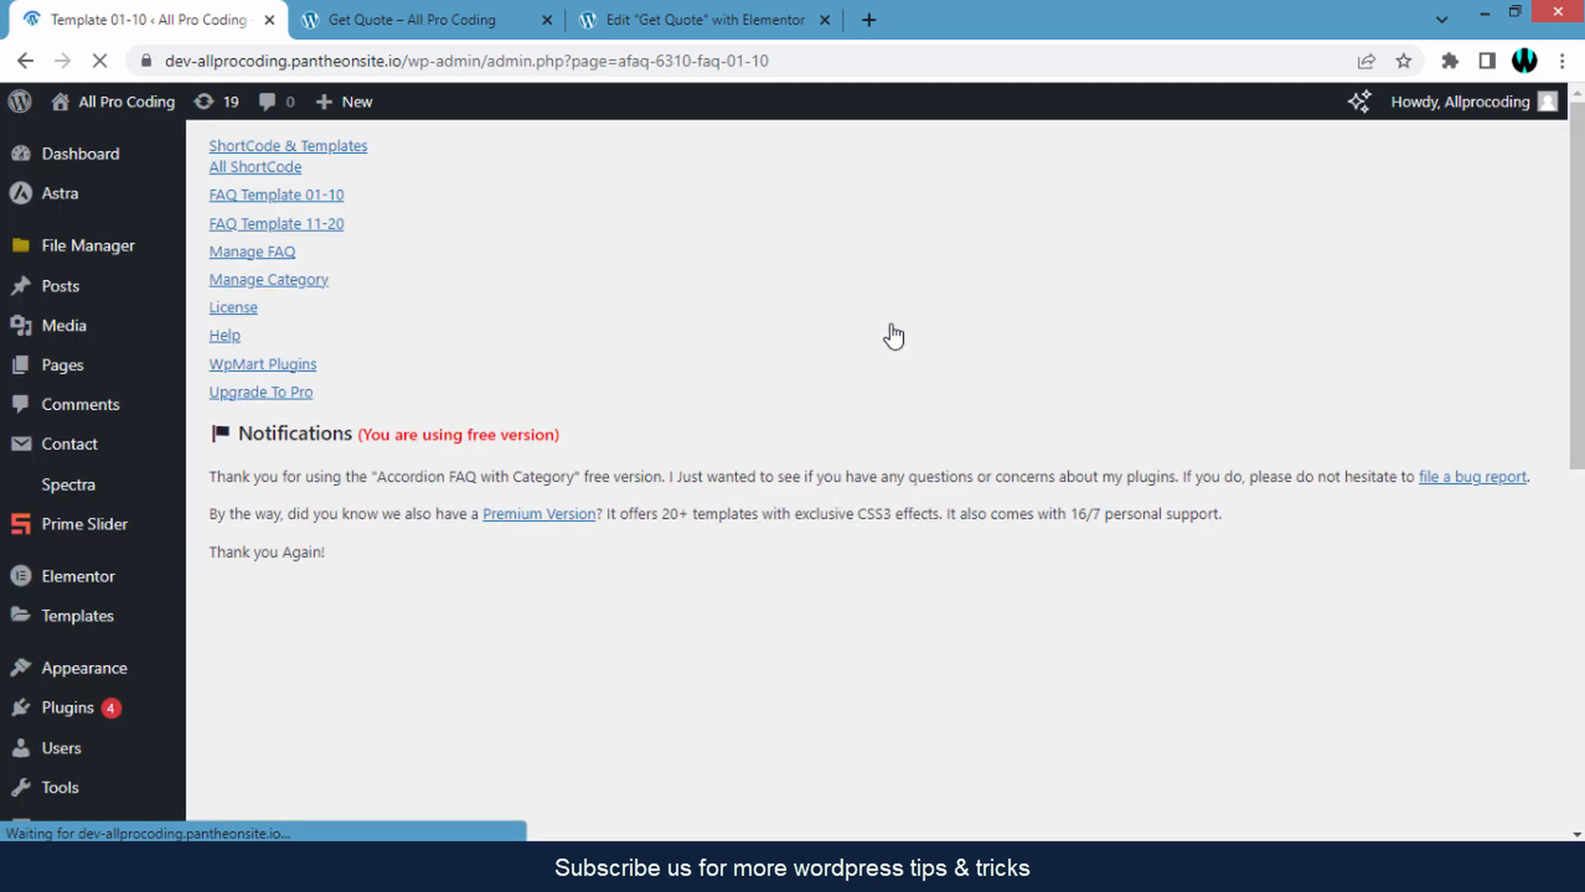
- Review the new template's general settings and the sample FAQ sections in its live preview
scroll(730, 428, down, 6)
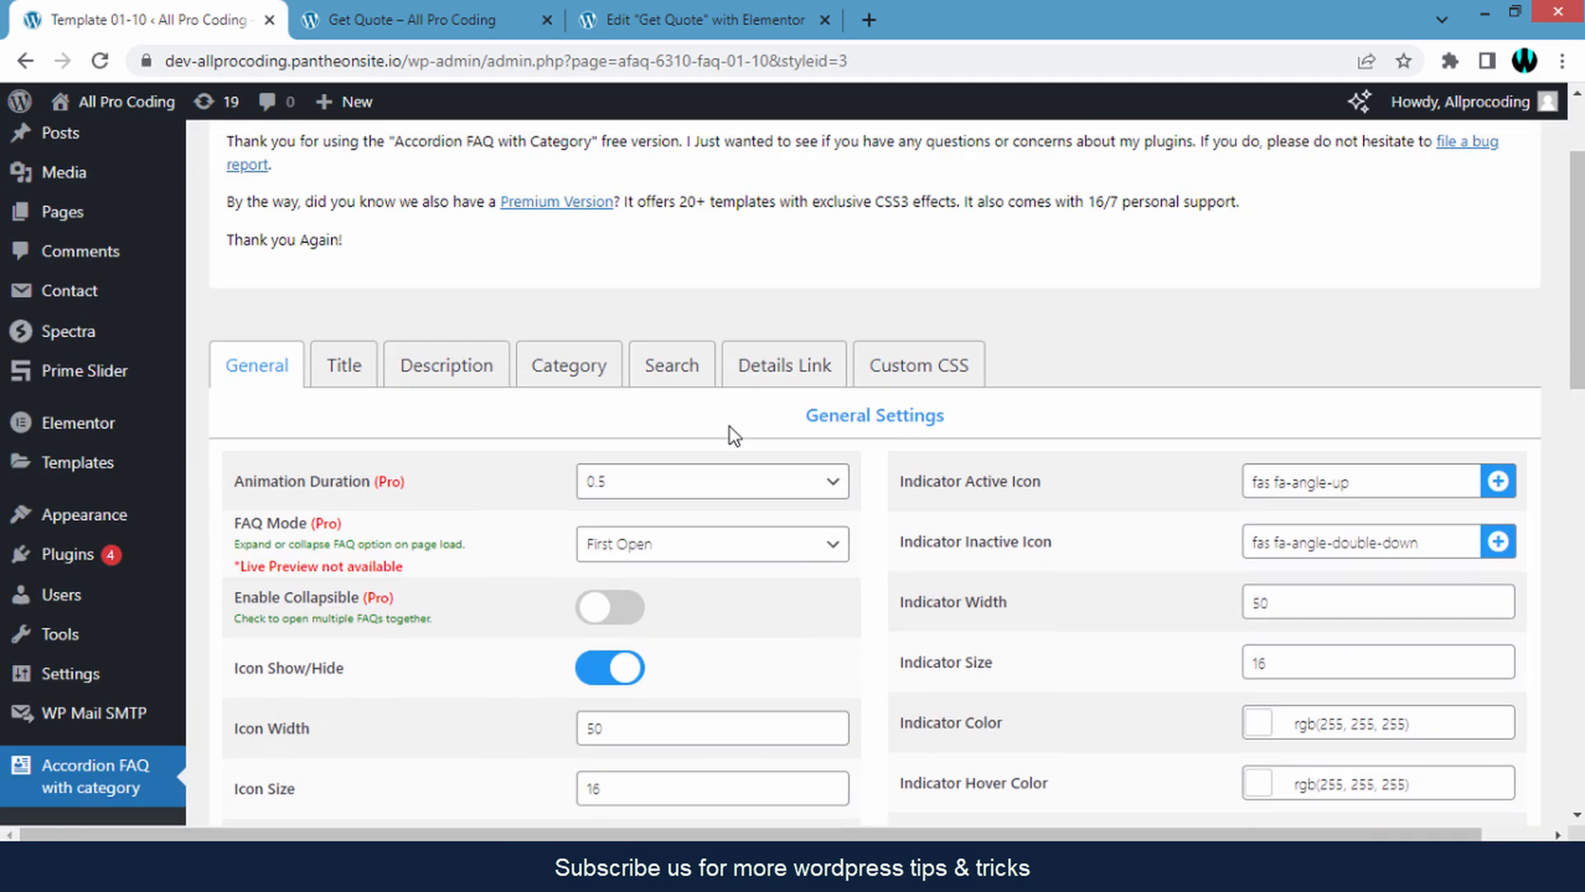
scroll(730, 428, down, 8)
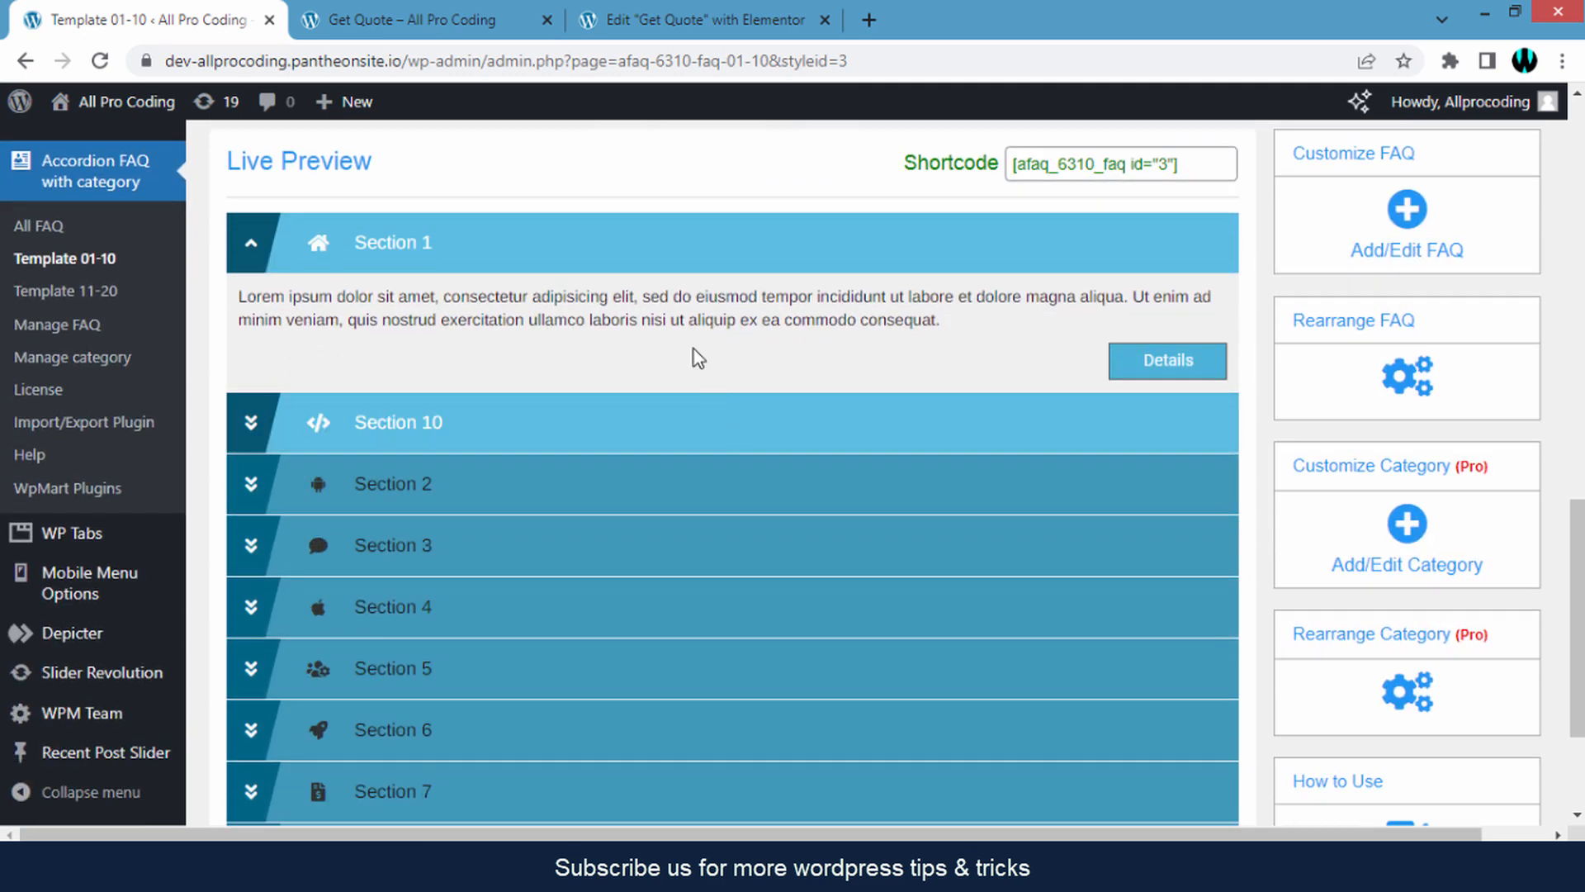
drag(450, 308, 617, 335)
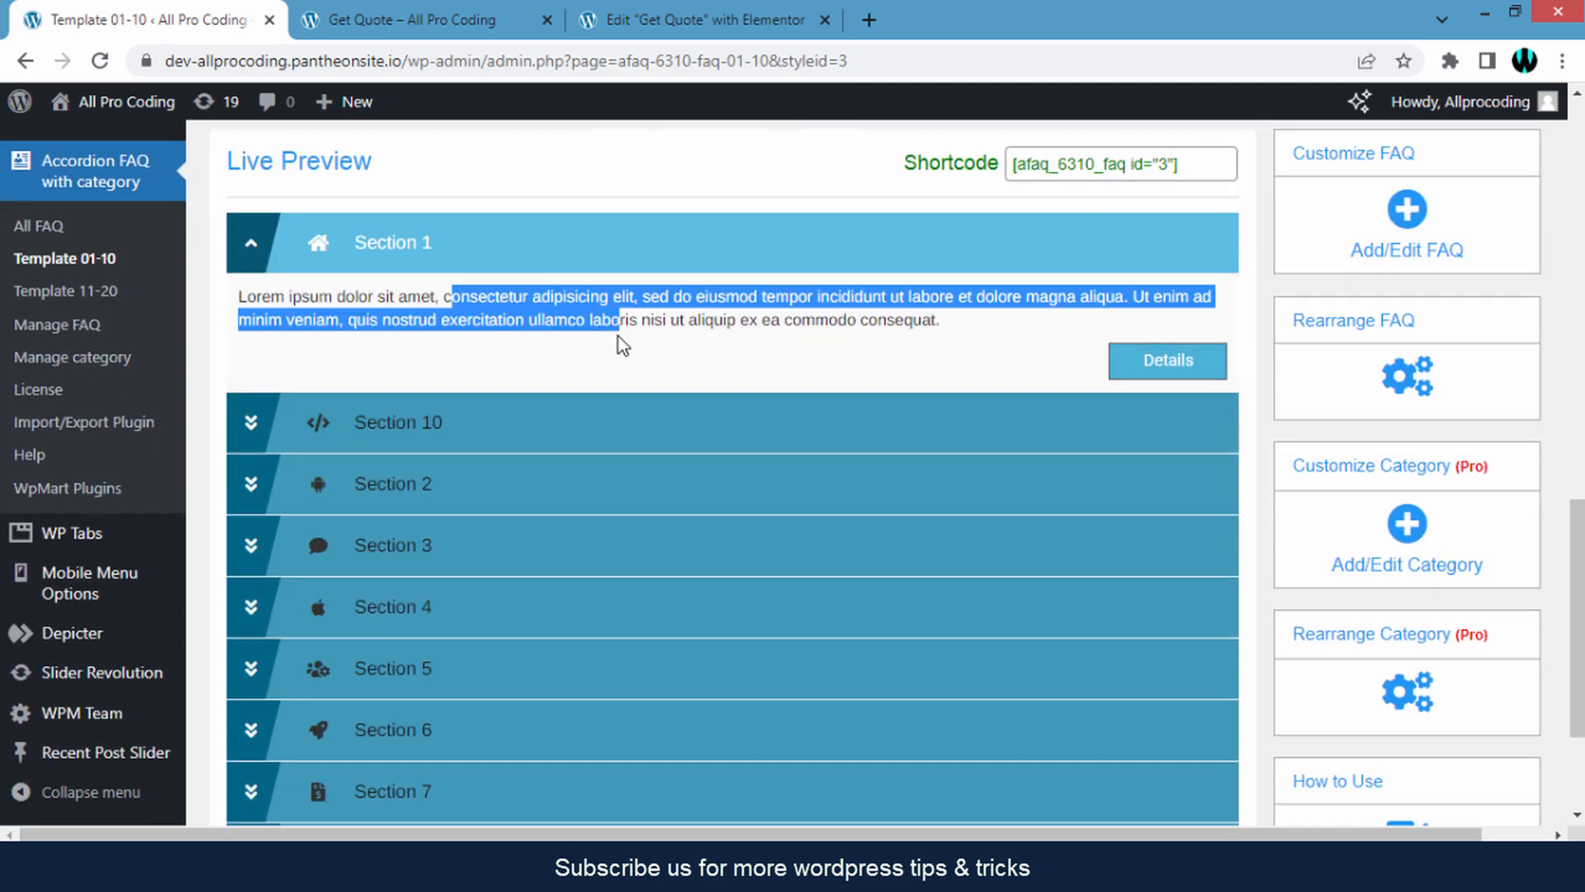
click(617, 335)
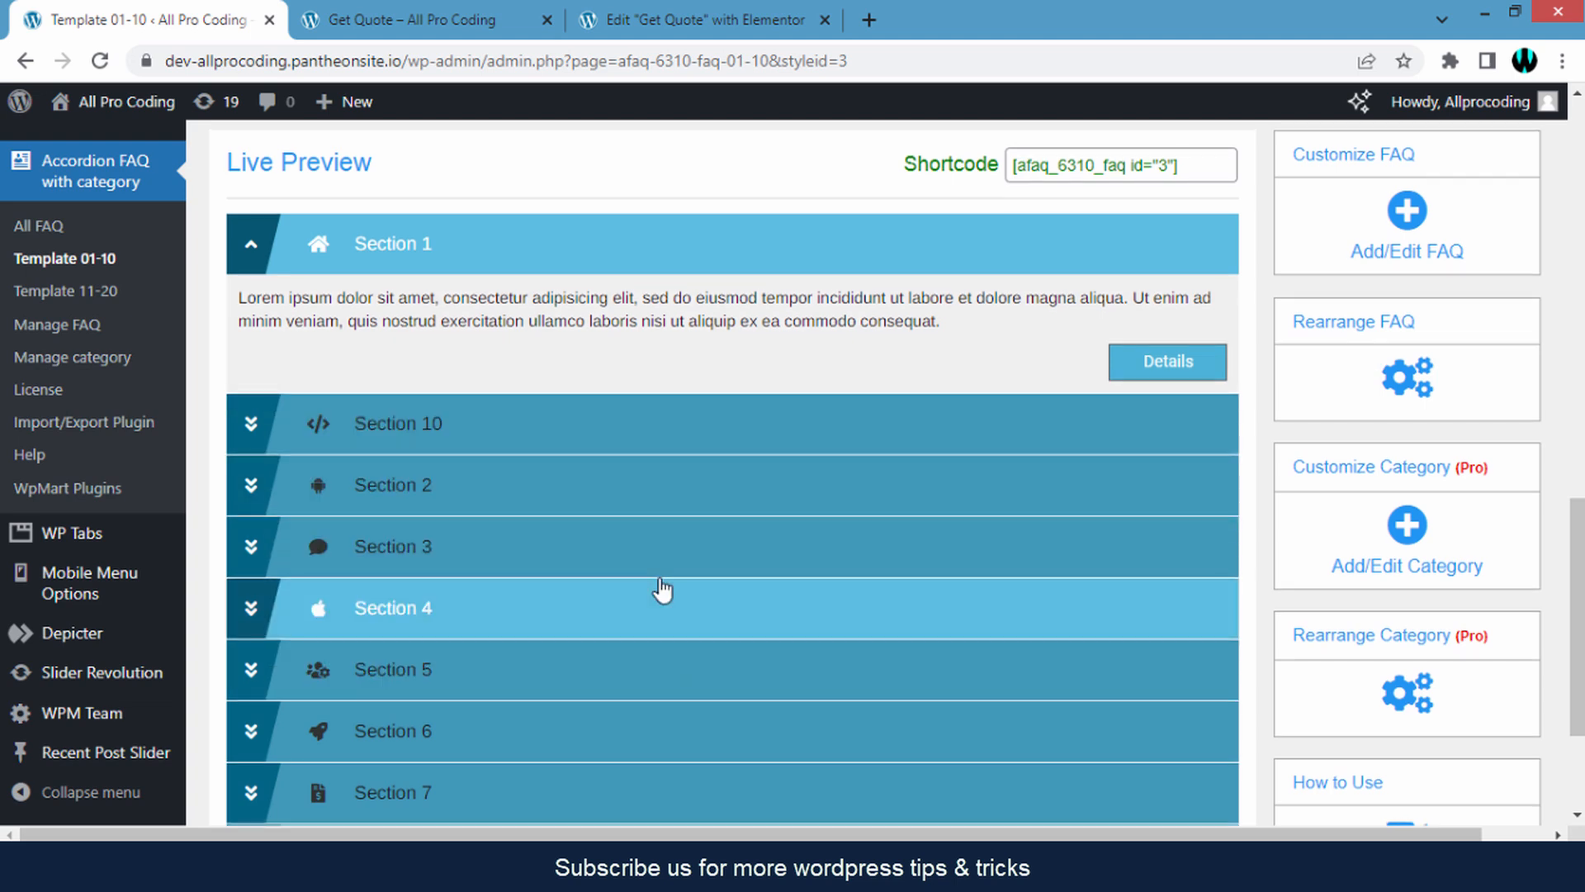
scroll(661, 588, up, 15)
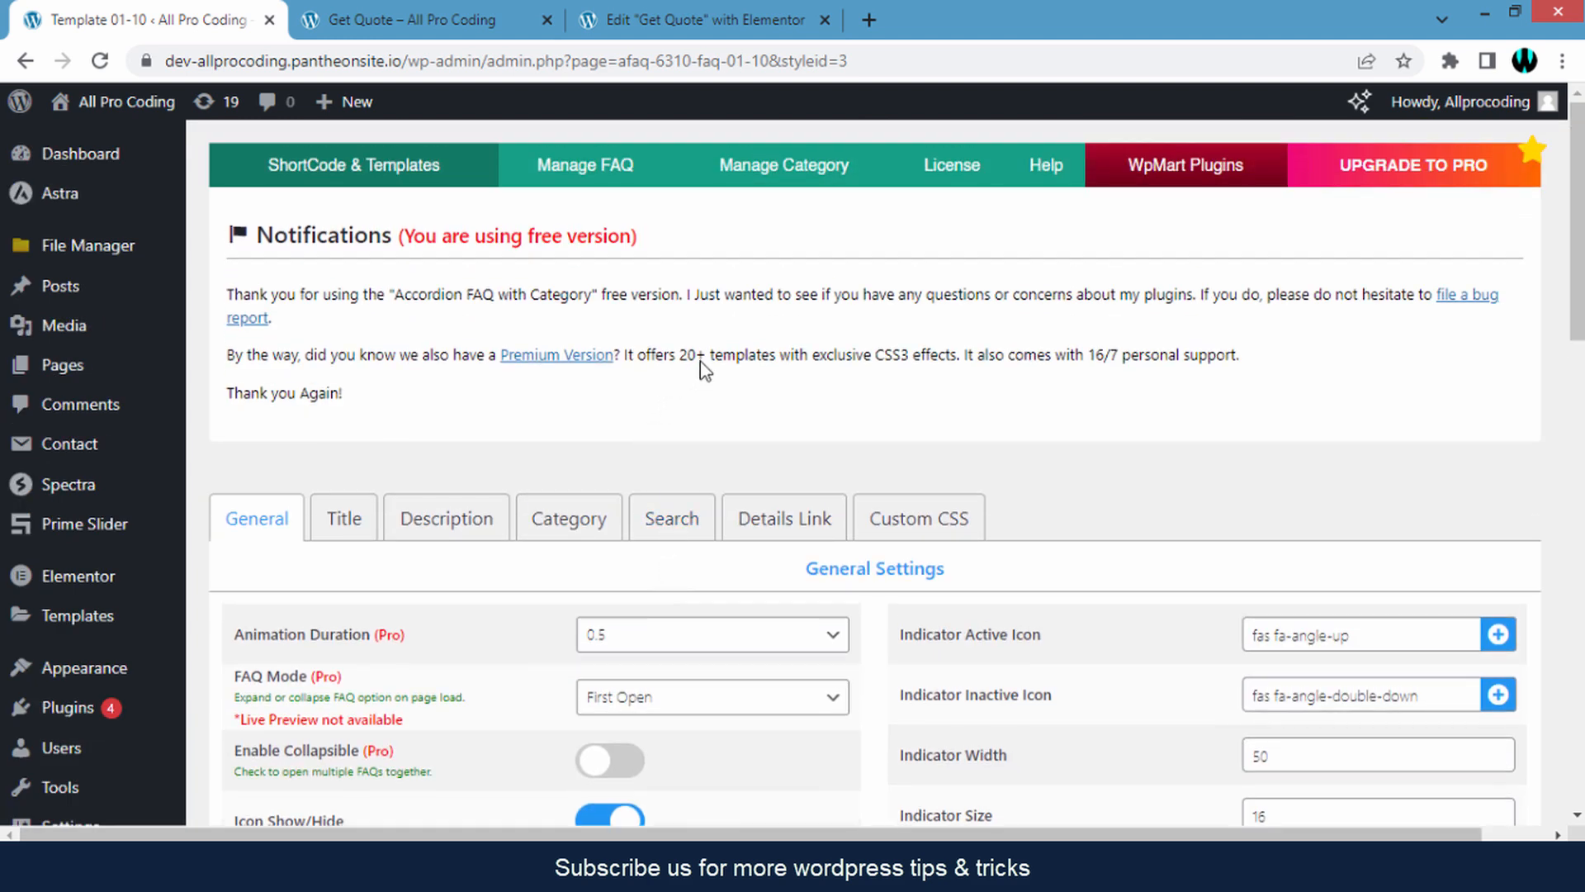
- Go to the plugin's list of all FAQs and open the Section 10 entry for editing
click(573, 175)
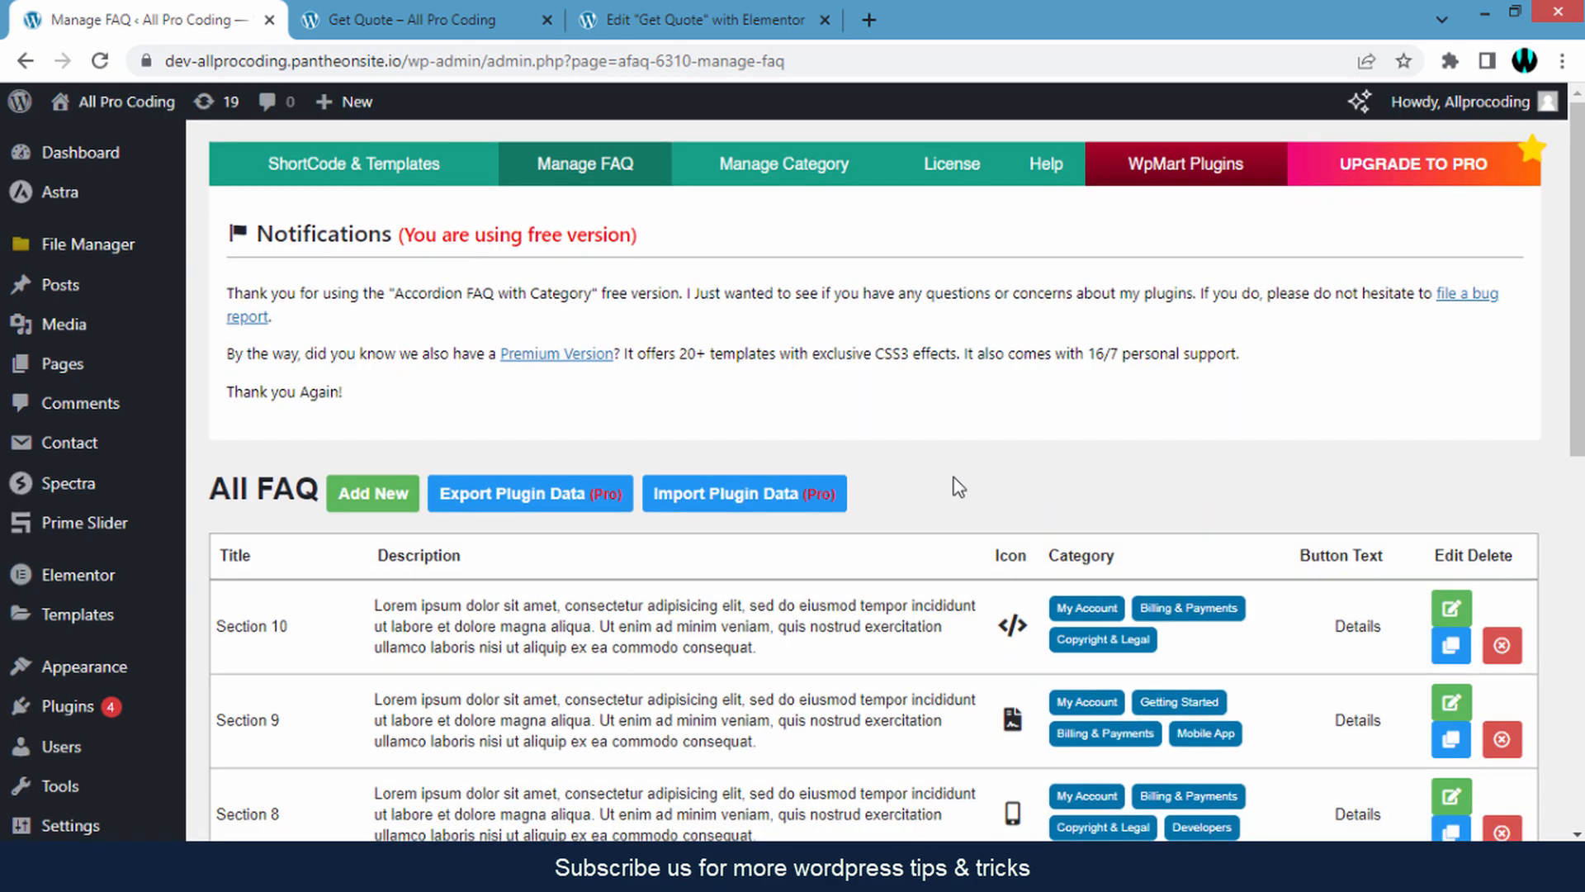
scroll(950, 489, down, 5)
scroll(706, 547, up, 5)
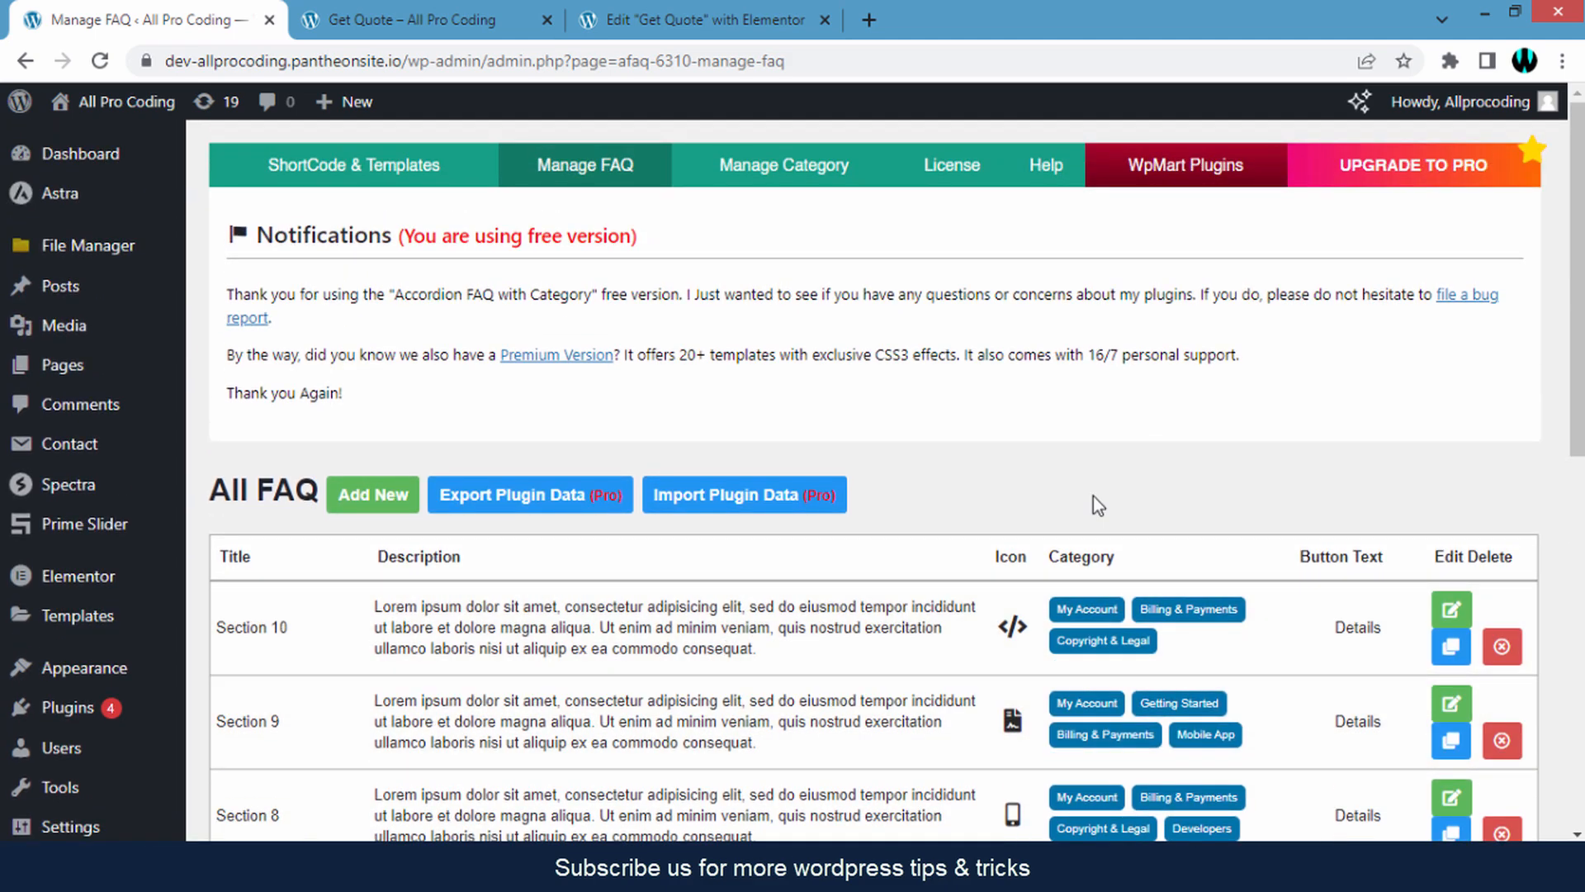
scroll(1093, 497, down, 4)
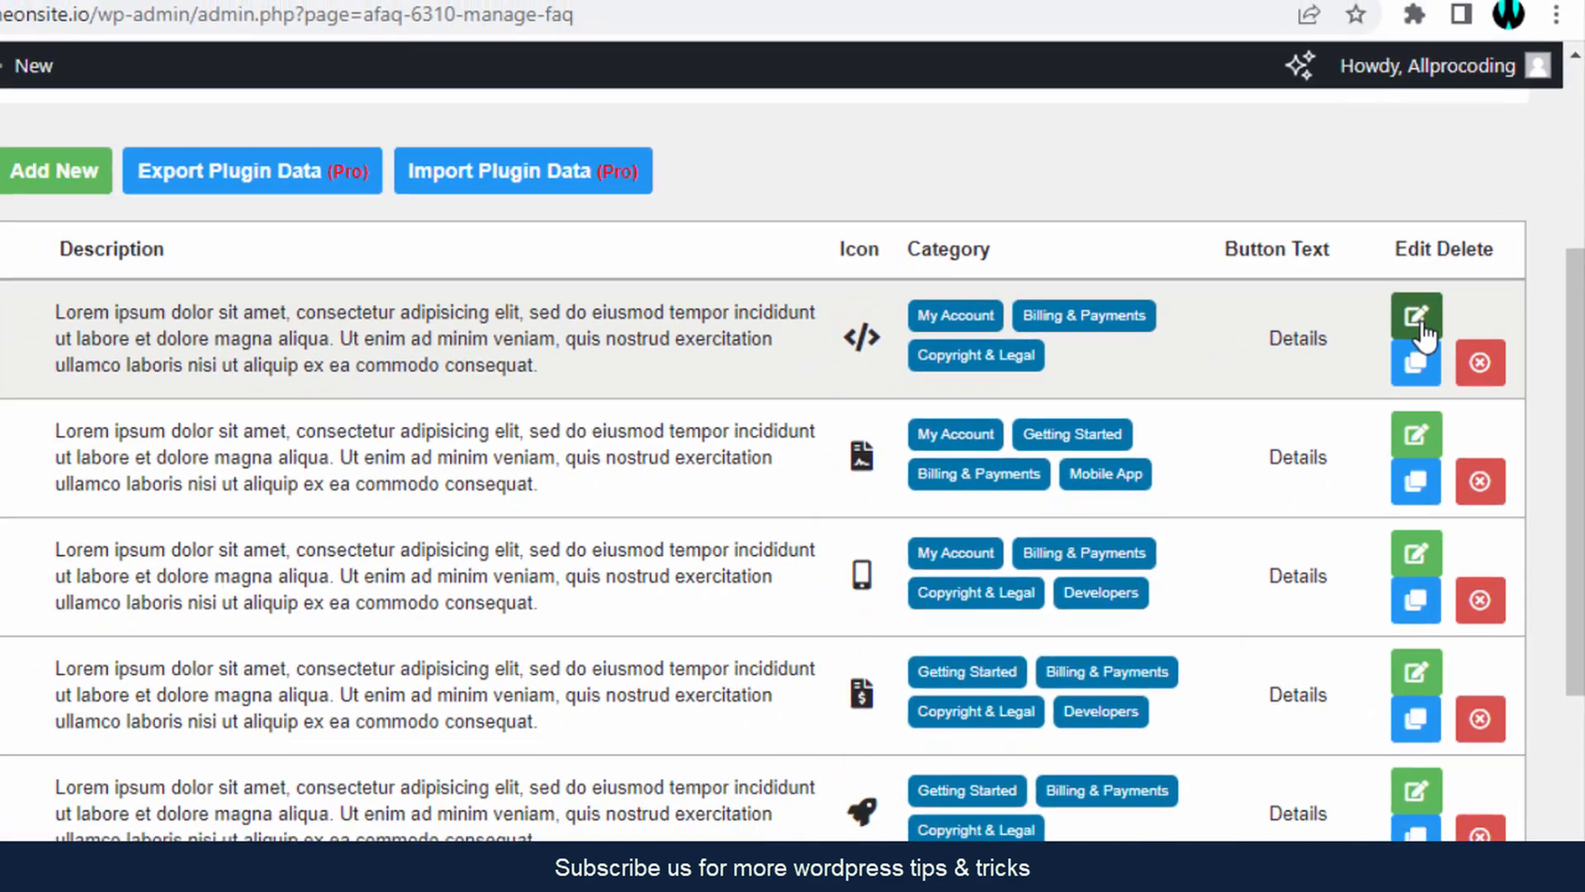
click(1369, 354)
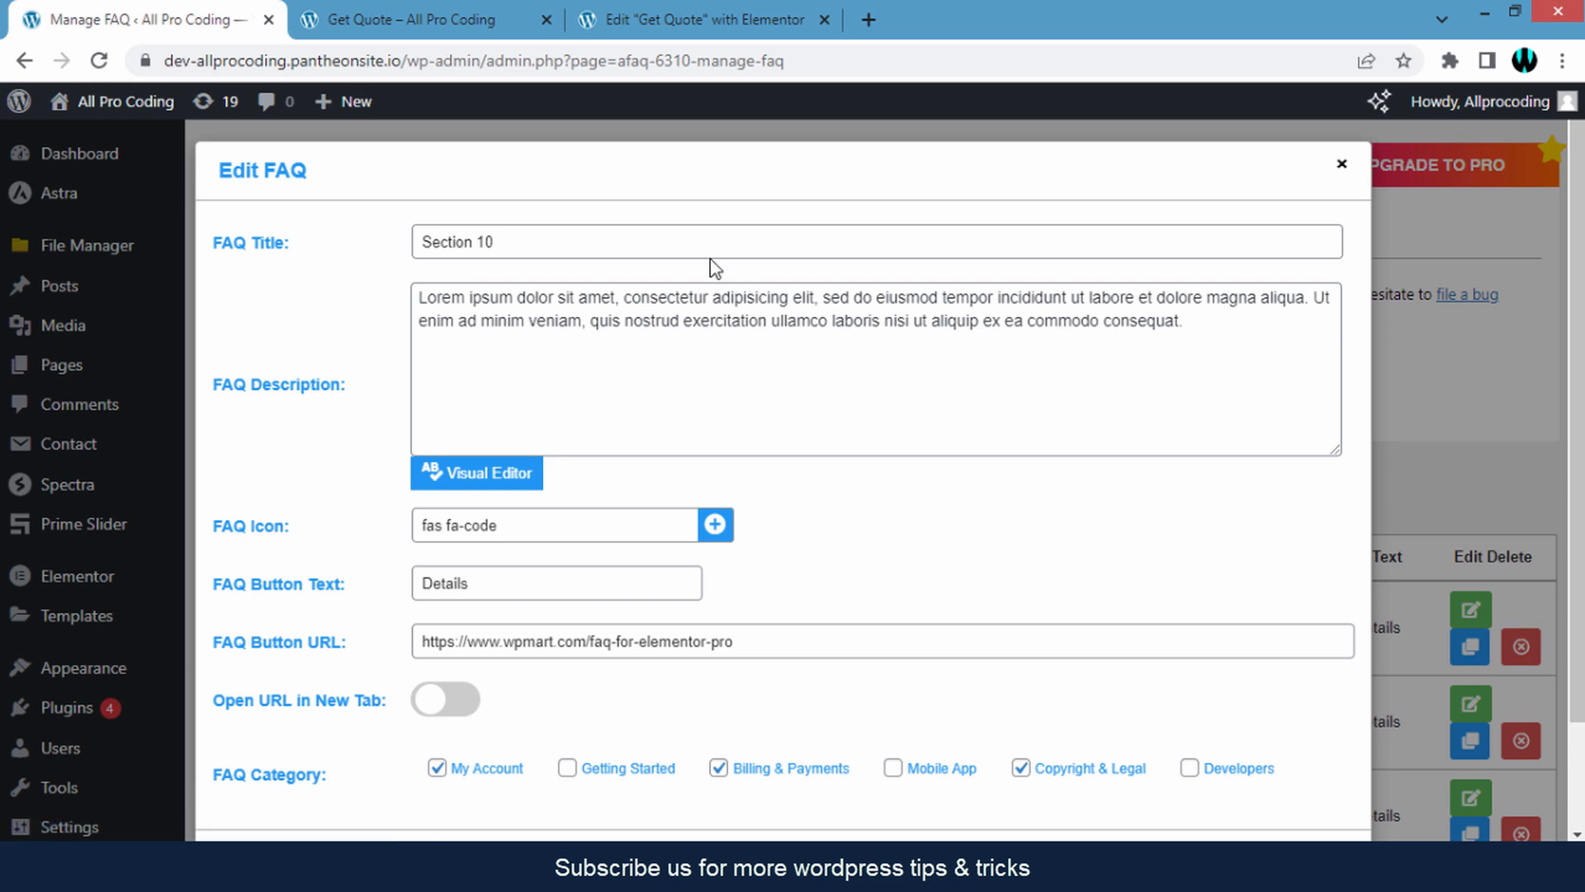
- Examine the Section 10 entry's editable fields: title, description, icon, button text and button URL
click(704, 244)
drag(549, 245, 415, 246)
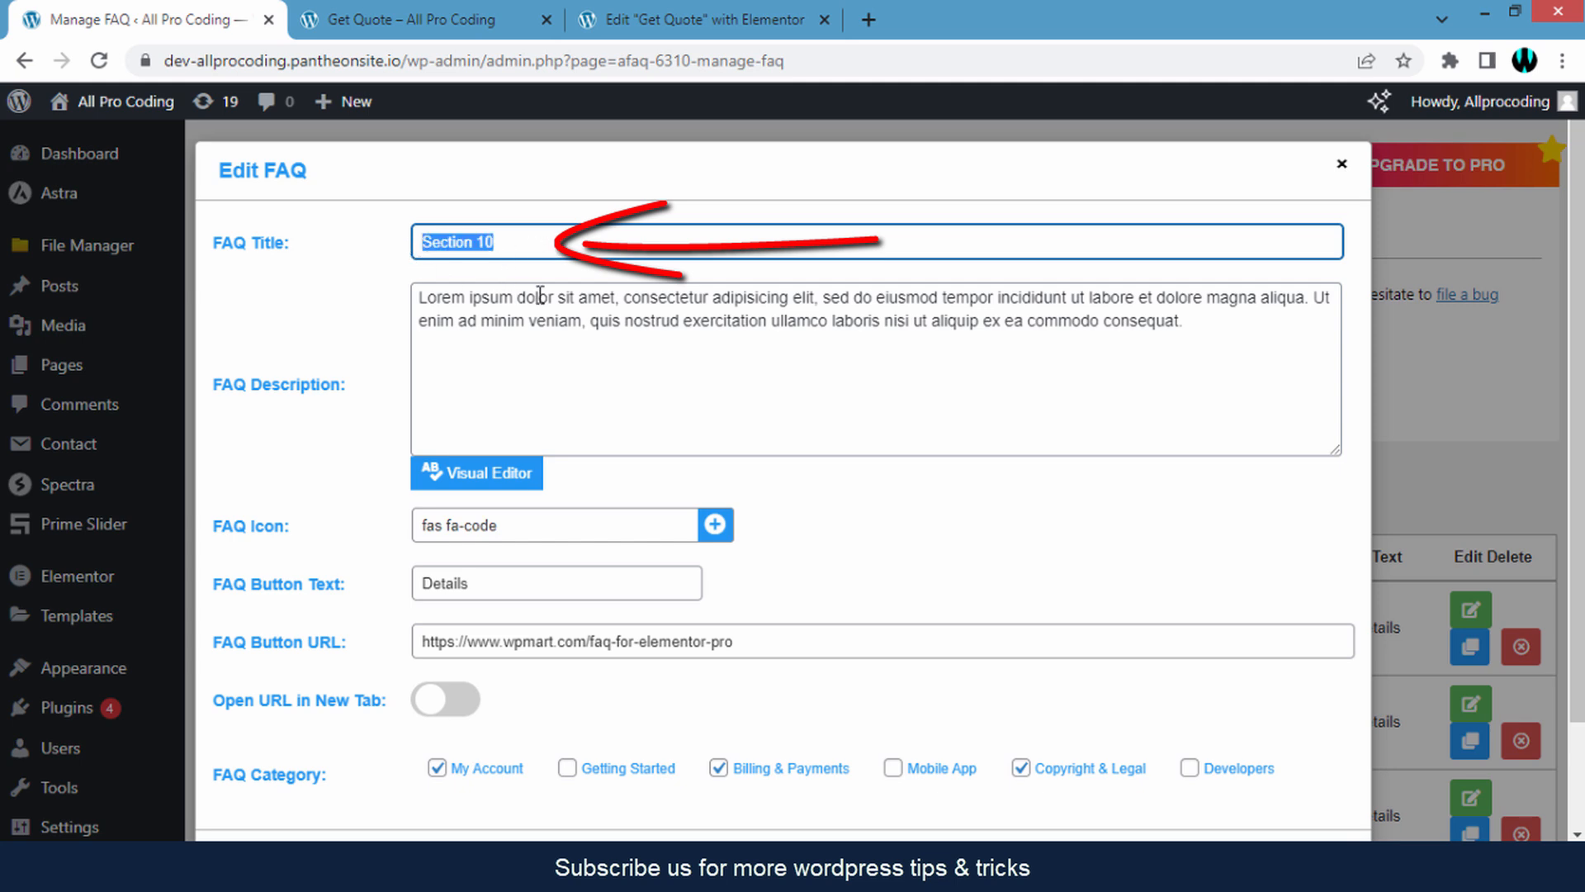
click(525, 235)
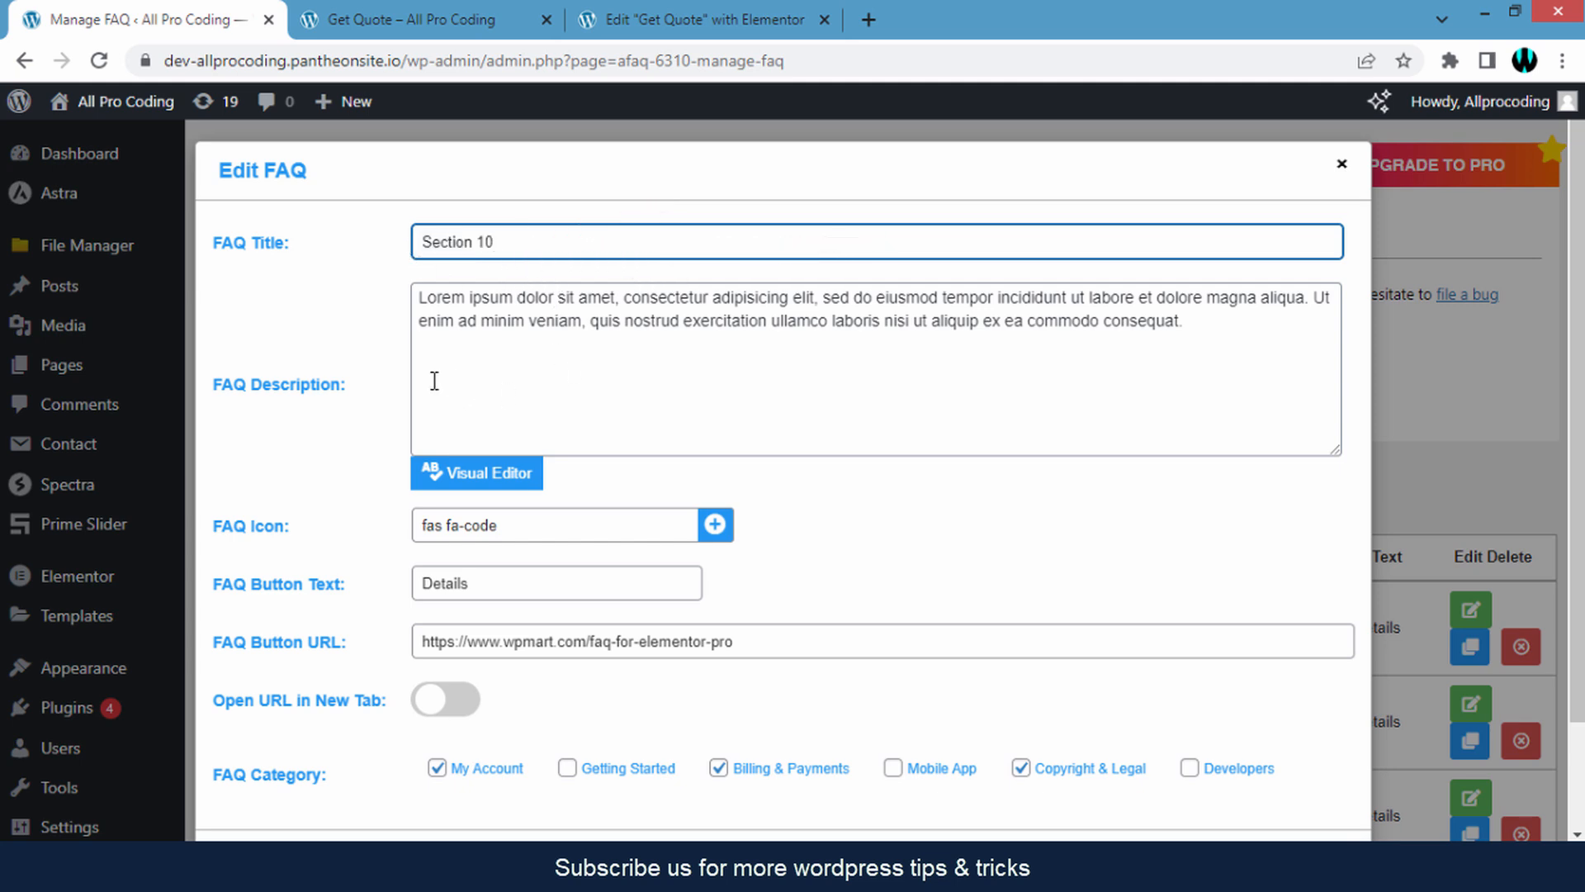
drag(220, 388, 354, 383)
click(354, 383)
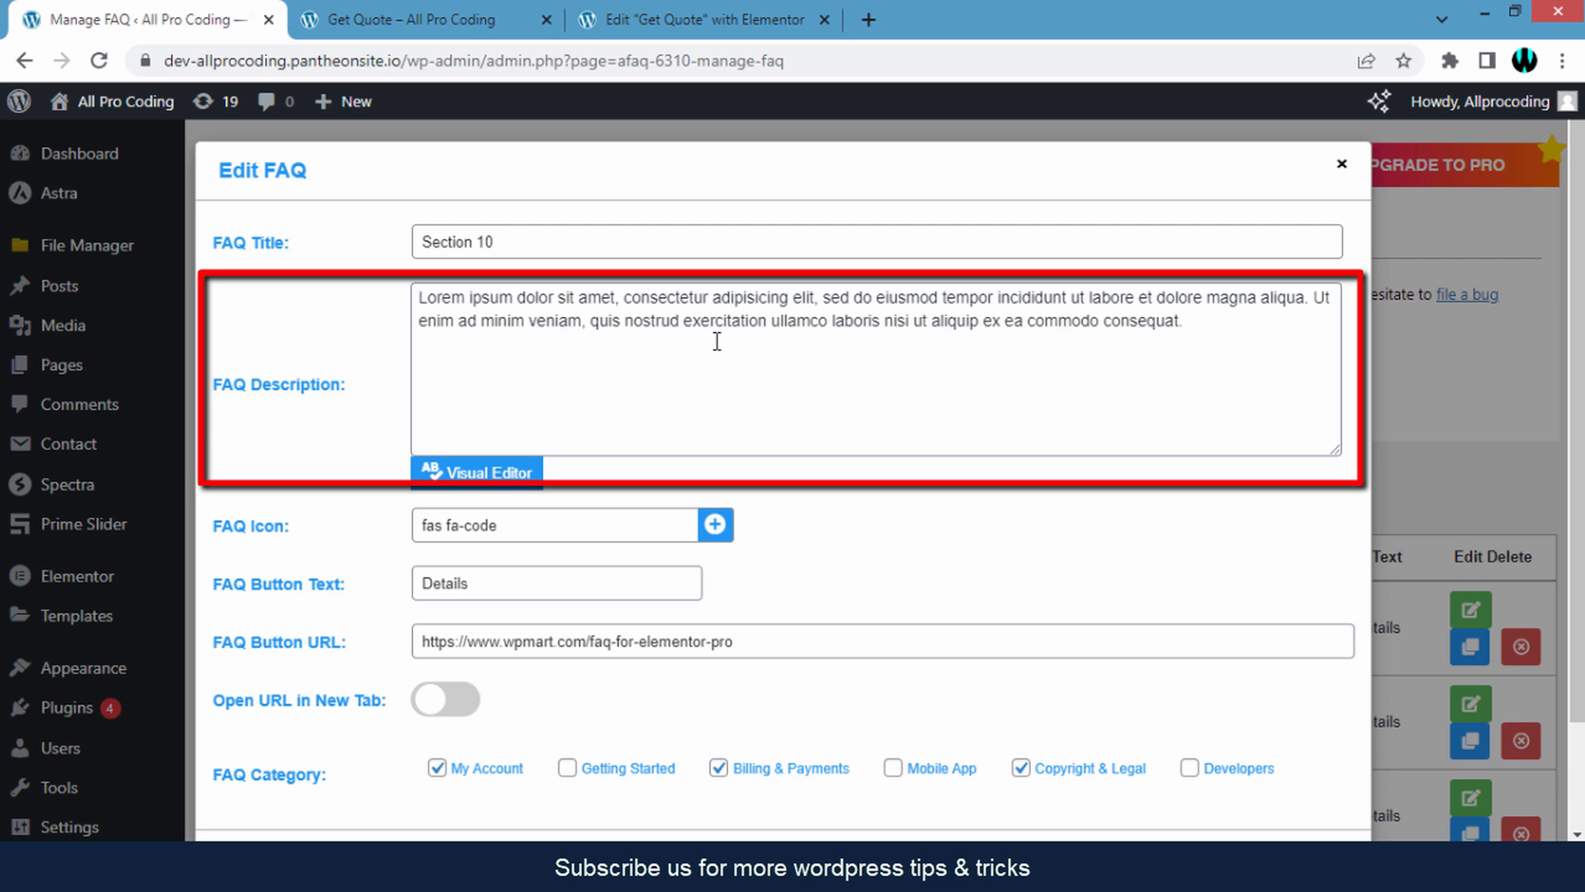
drag(1181, 331, 417, 316)
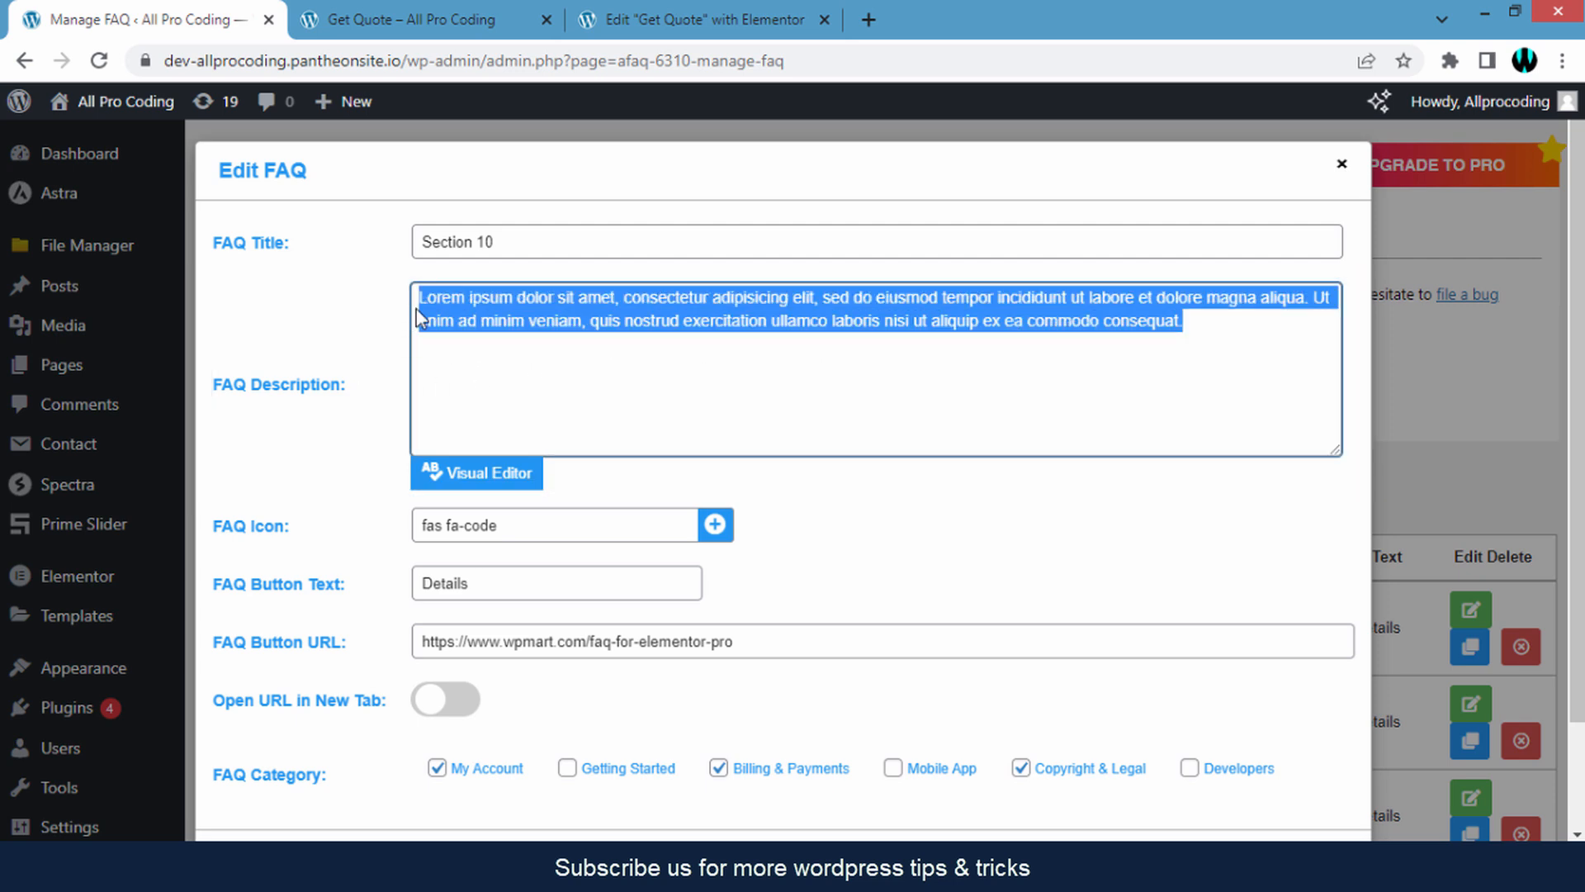
click(455, 309)
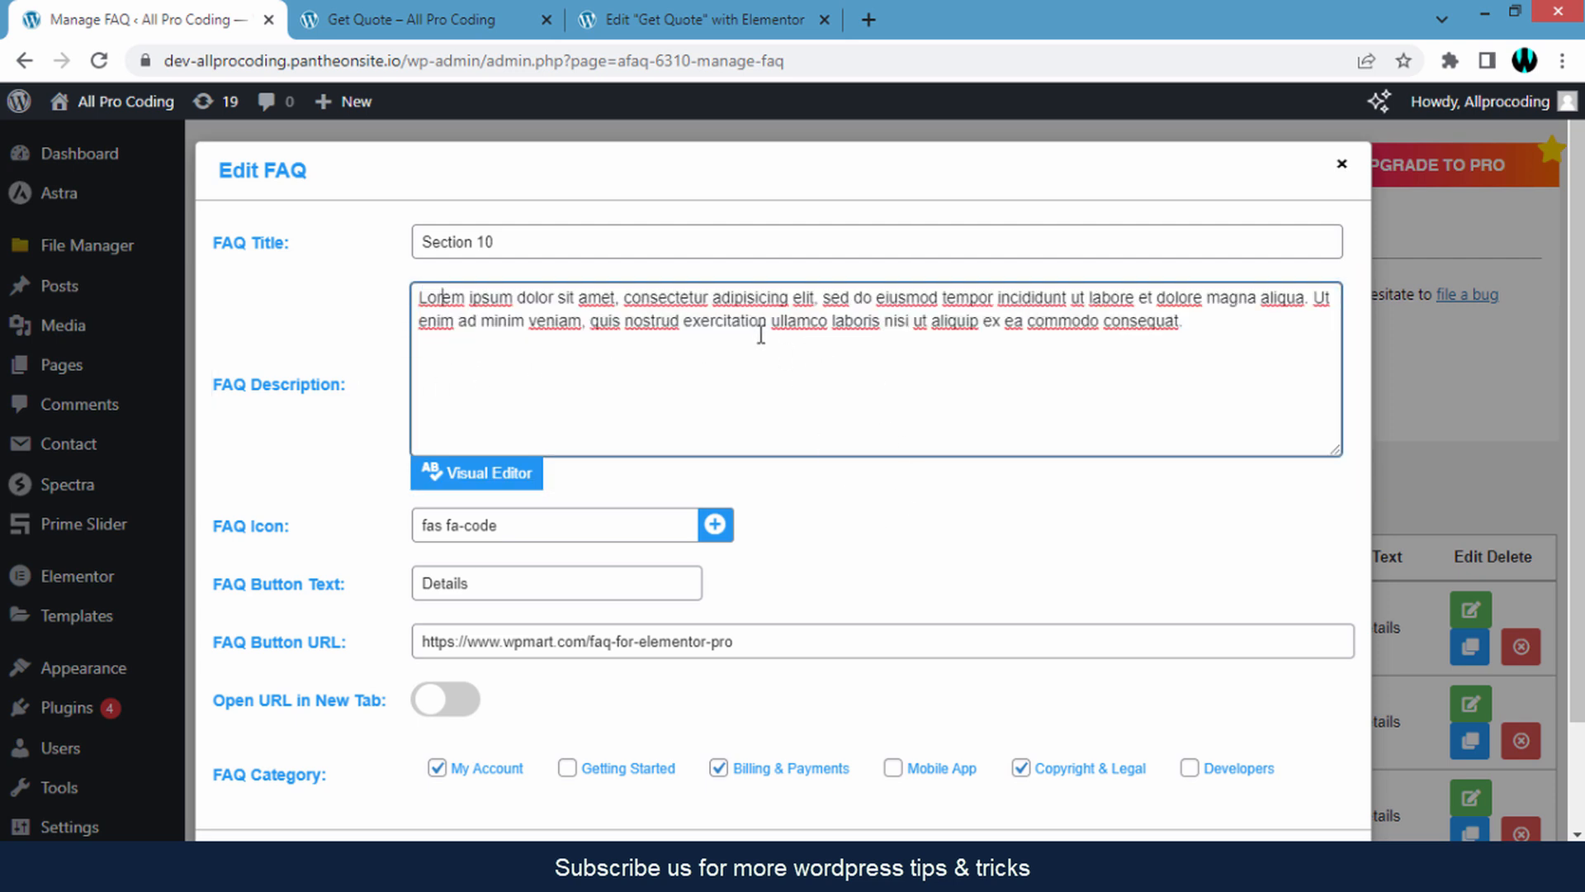
scroll(970, 549, down, 2)
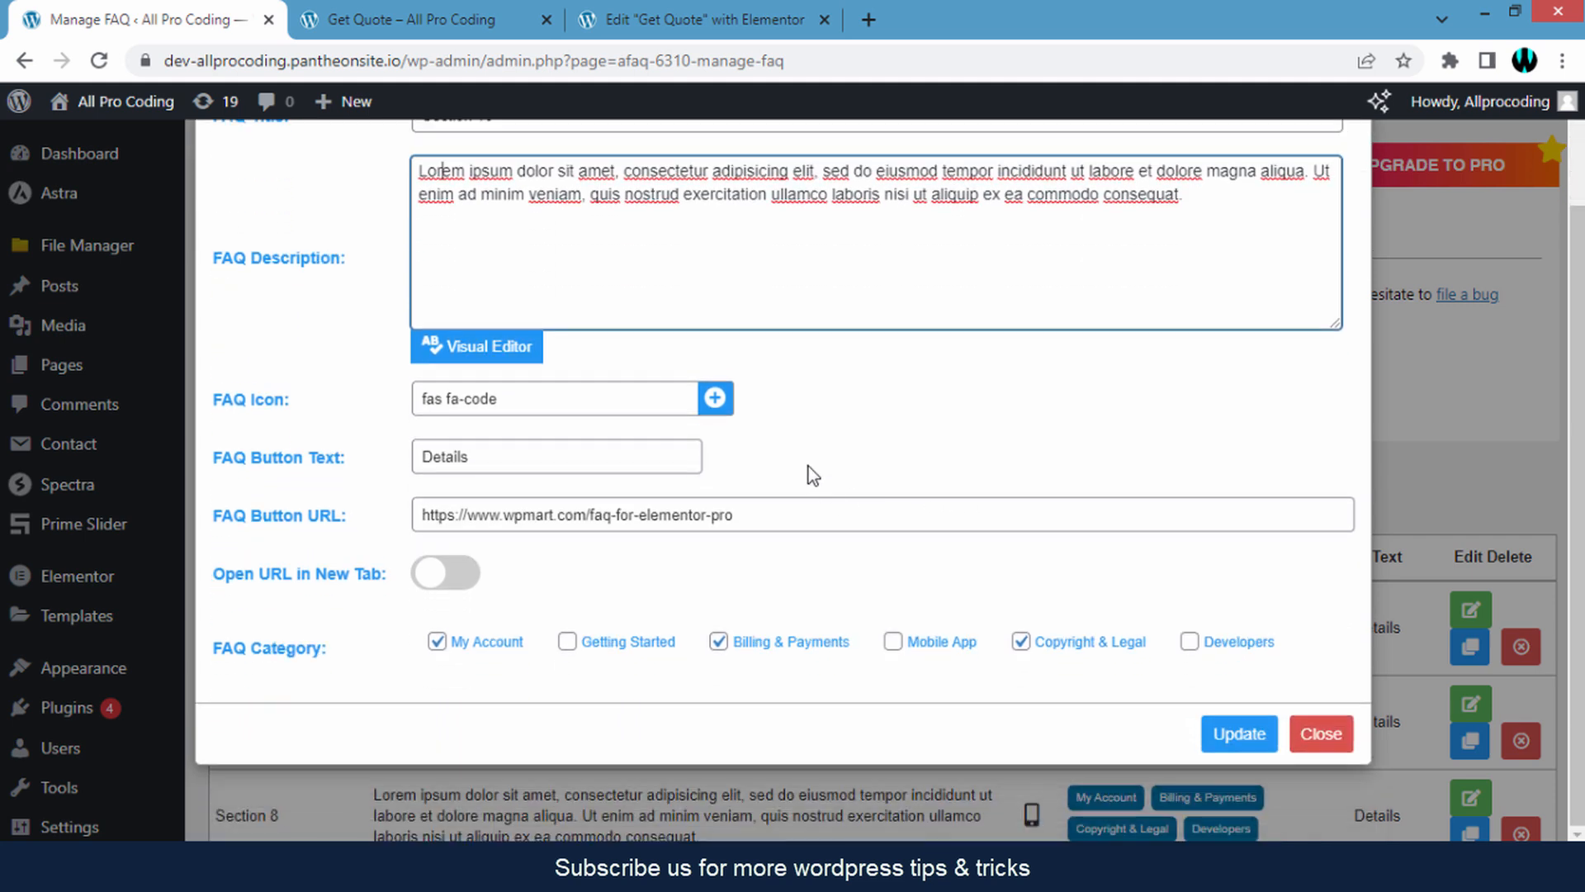
click(726, 404)
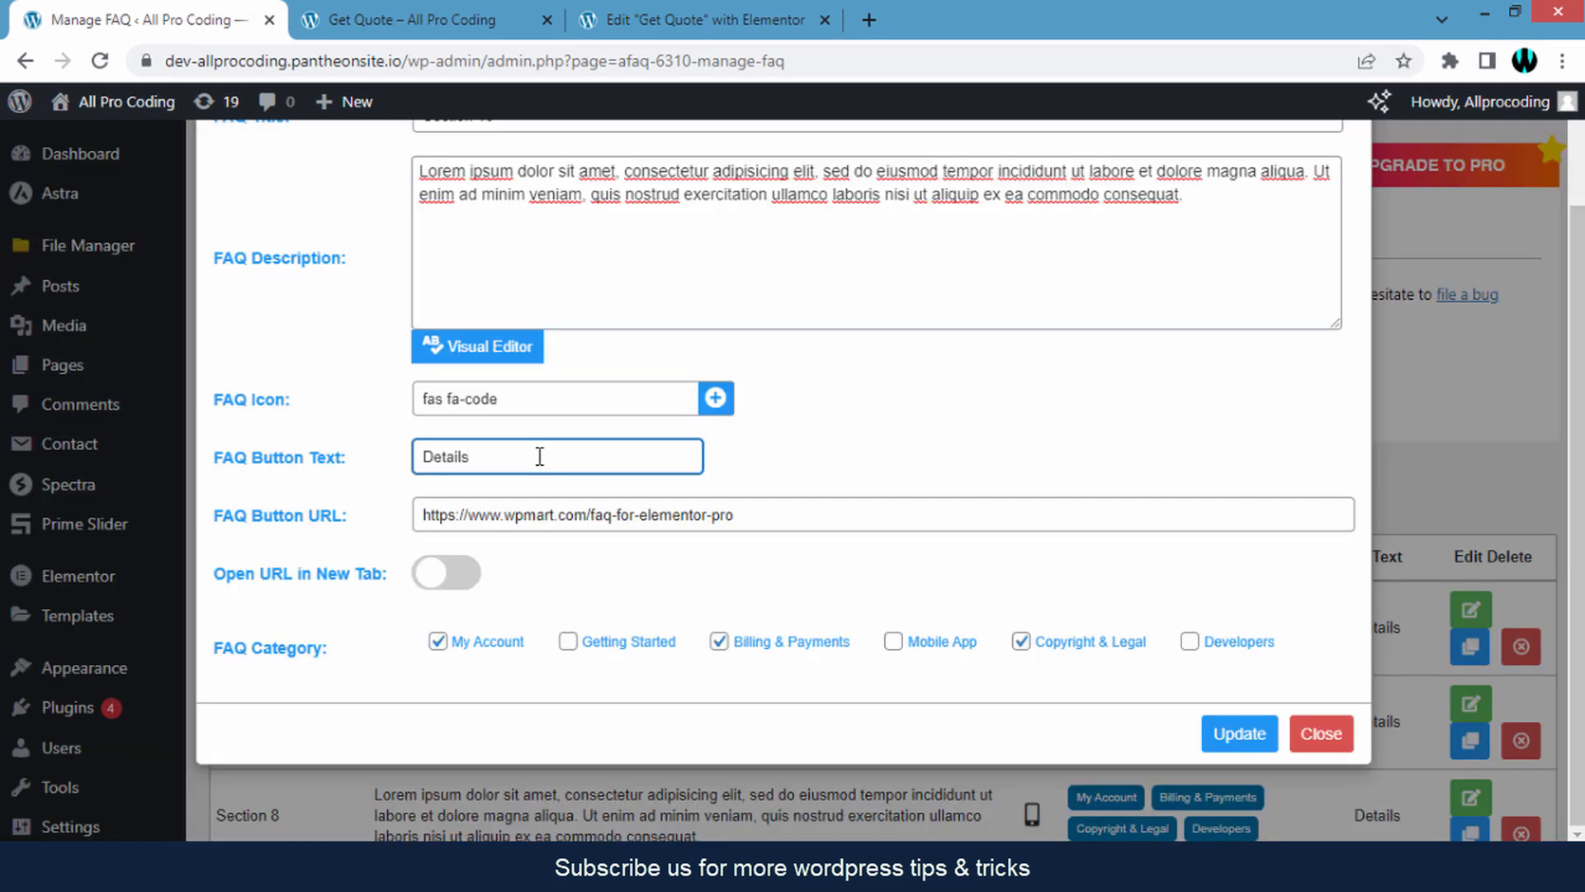
drag(486, 458, 404, 465)
click(467, 456)
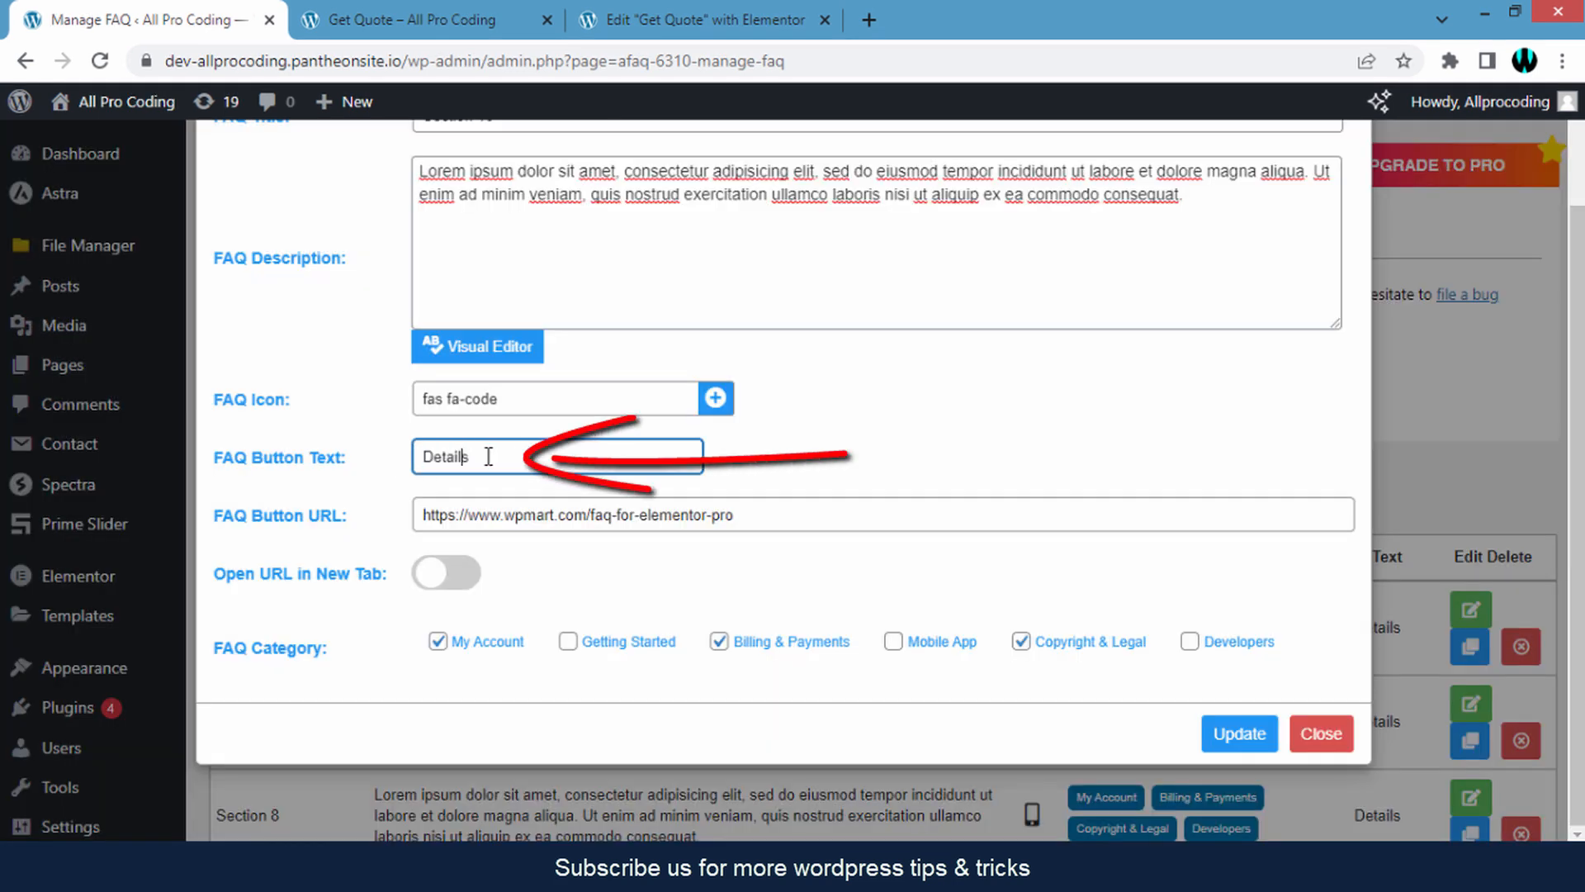
click(560, 516)
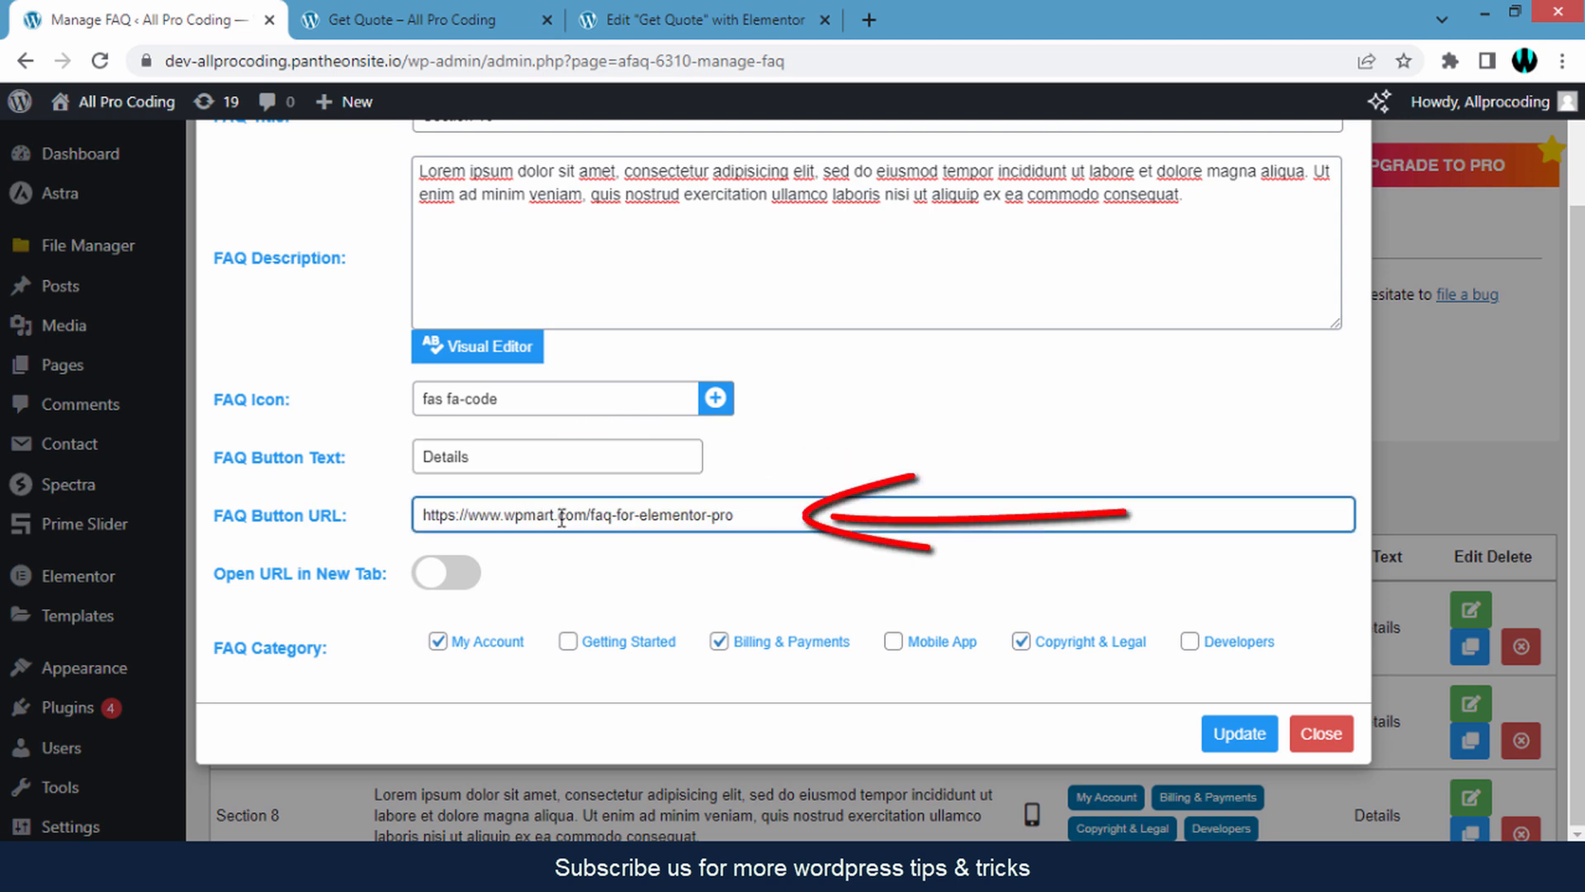
- Add the Getting Started category to the Section 10 FAQ and save the entry
click(609, 608)
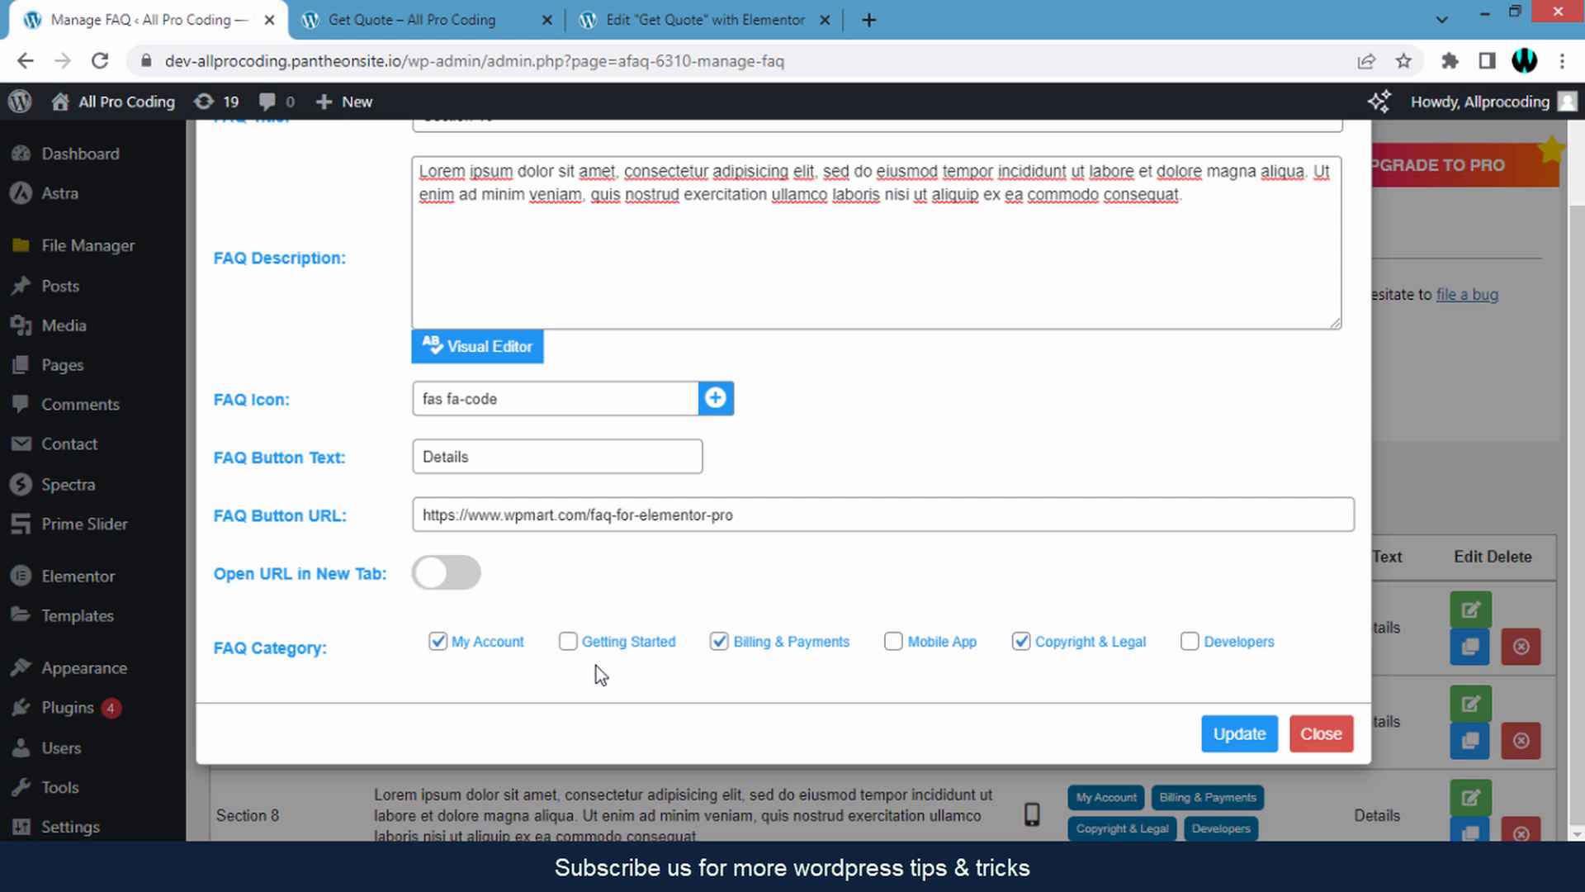
click(568, 644)
click(1239, 734)
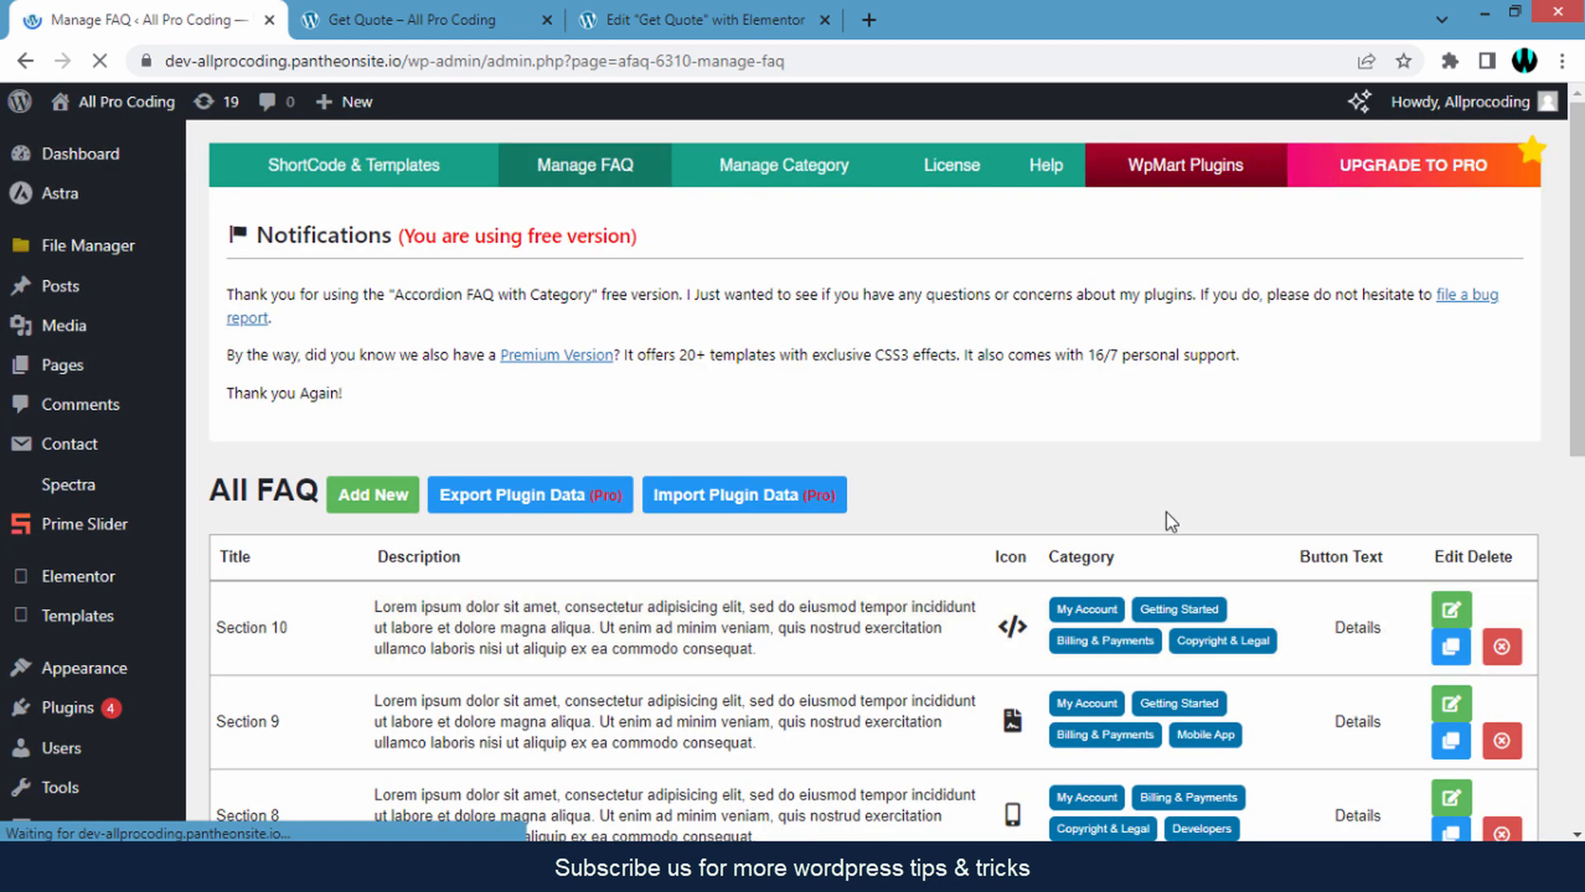
- Review the list of FAQ entries from Section 10 to Section 1, including their categories and edit, duplicate and delete options
scroll(1235, 496, down, 2)
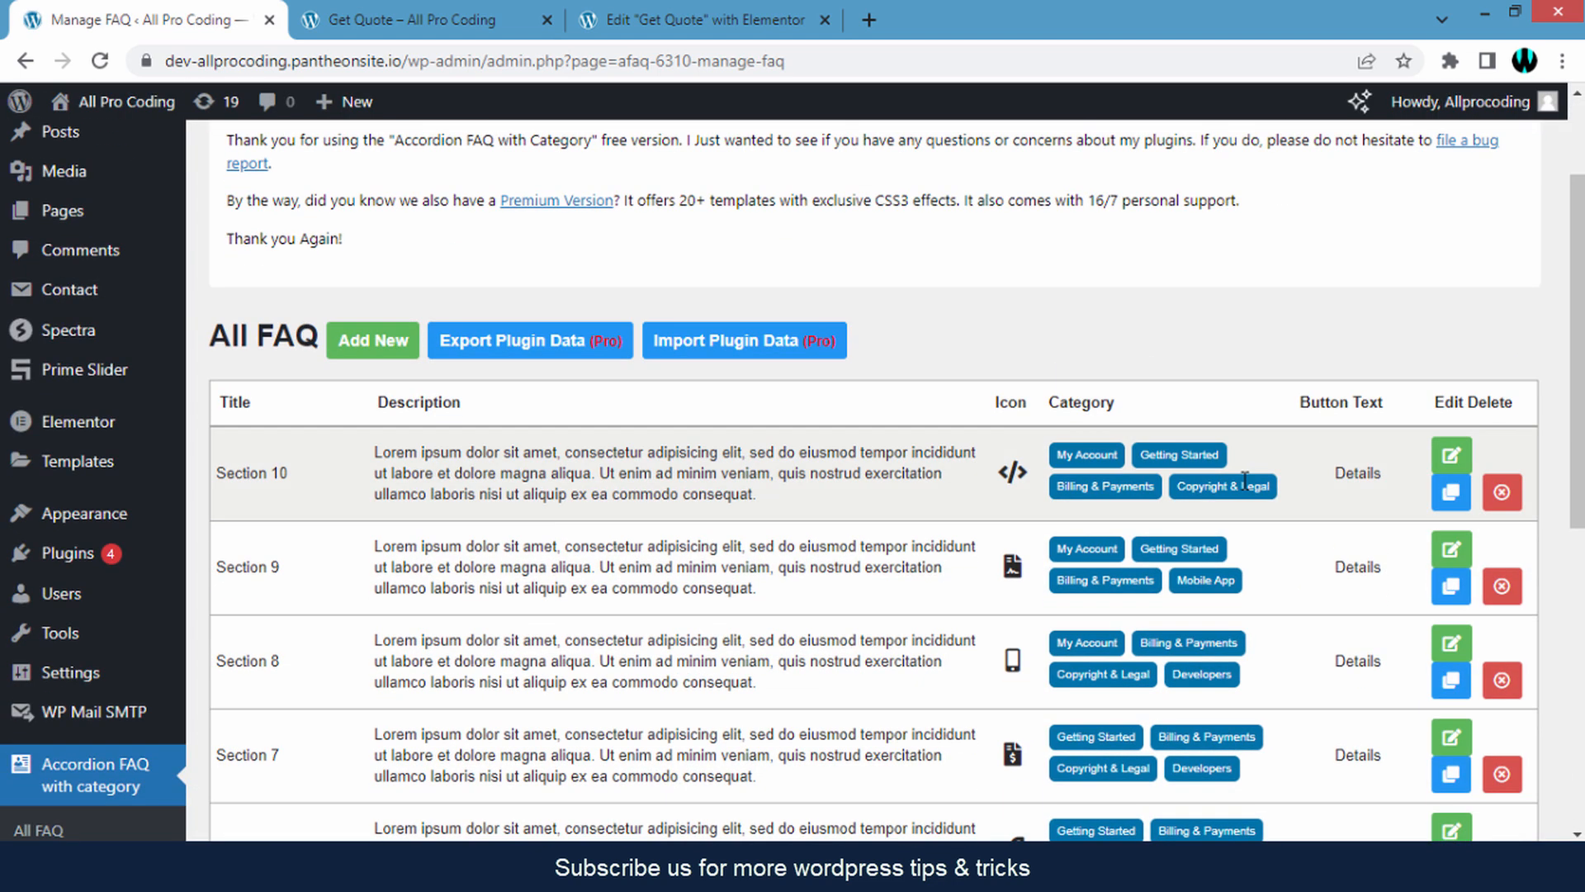
scroll(1299, 474, down, 5)
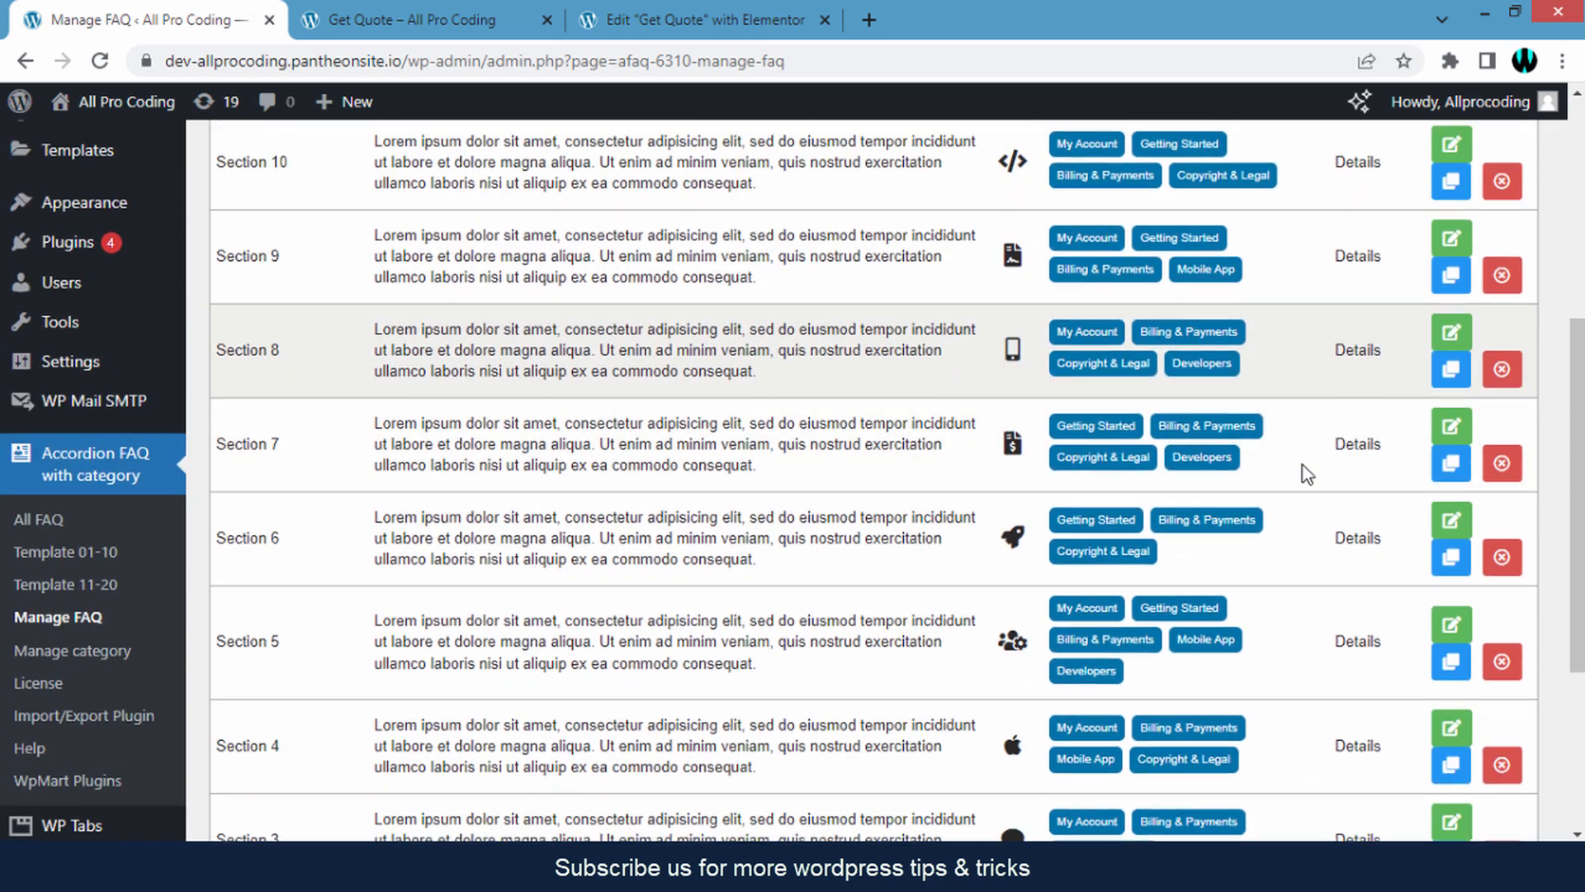
scroll(1303, 464, down, 1)
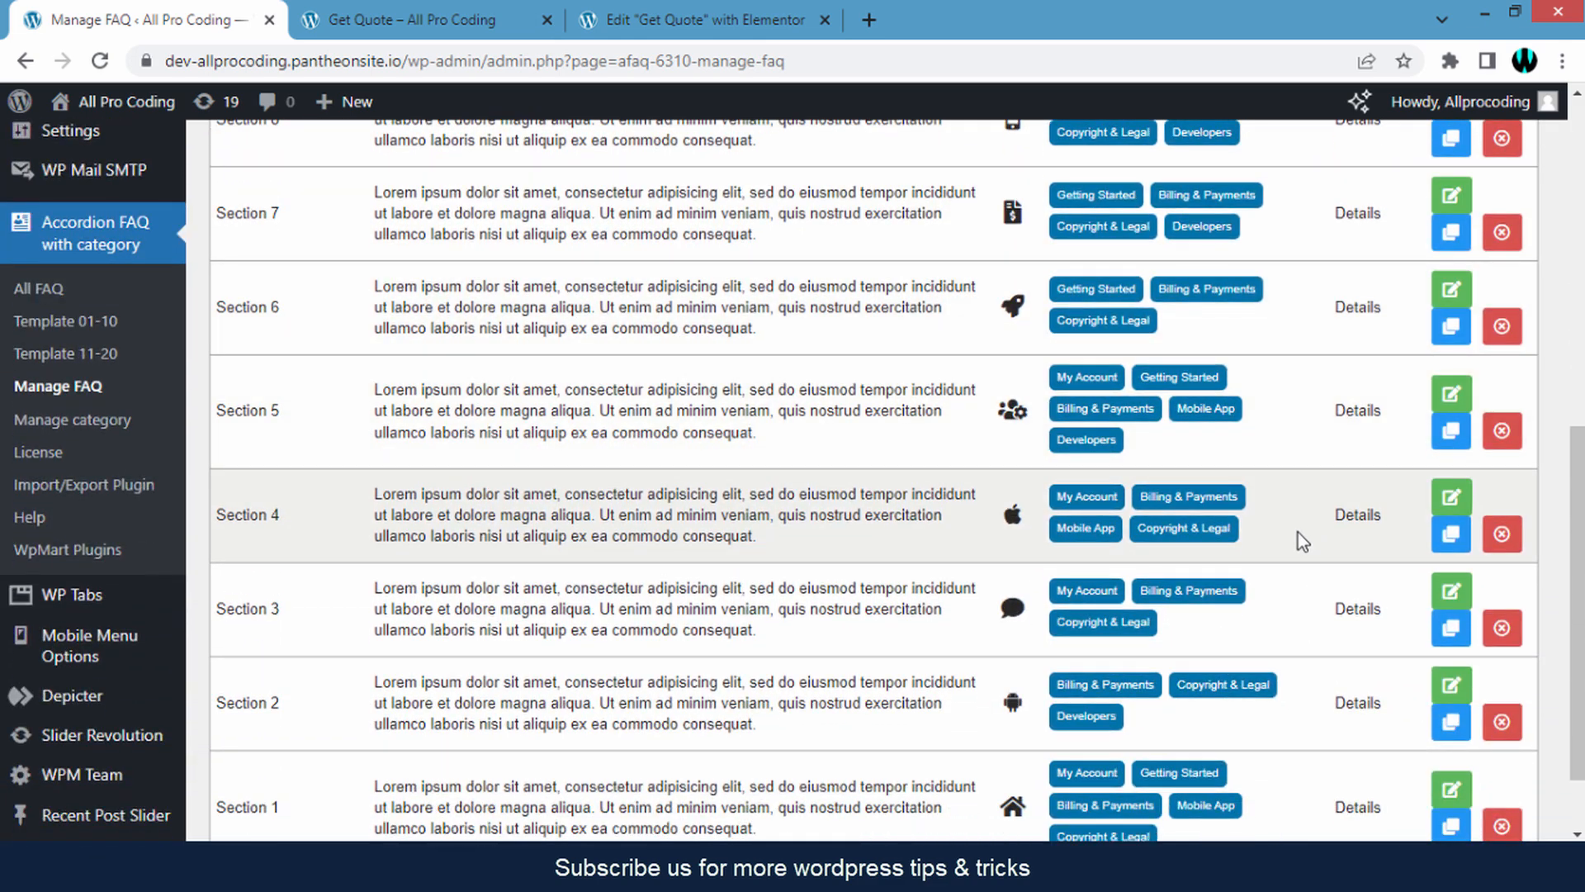
scroll(1300, 532, up, 2)
scroll(1305, 543, up, 4)
scroll(1259, 584, down, 2)
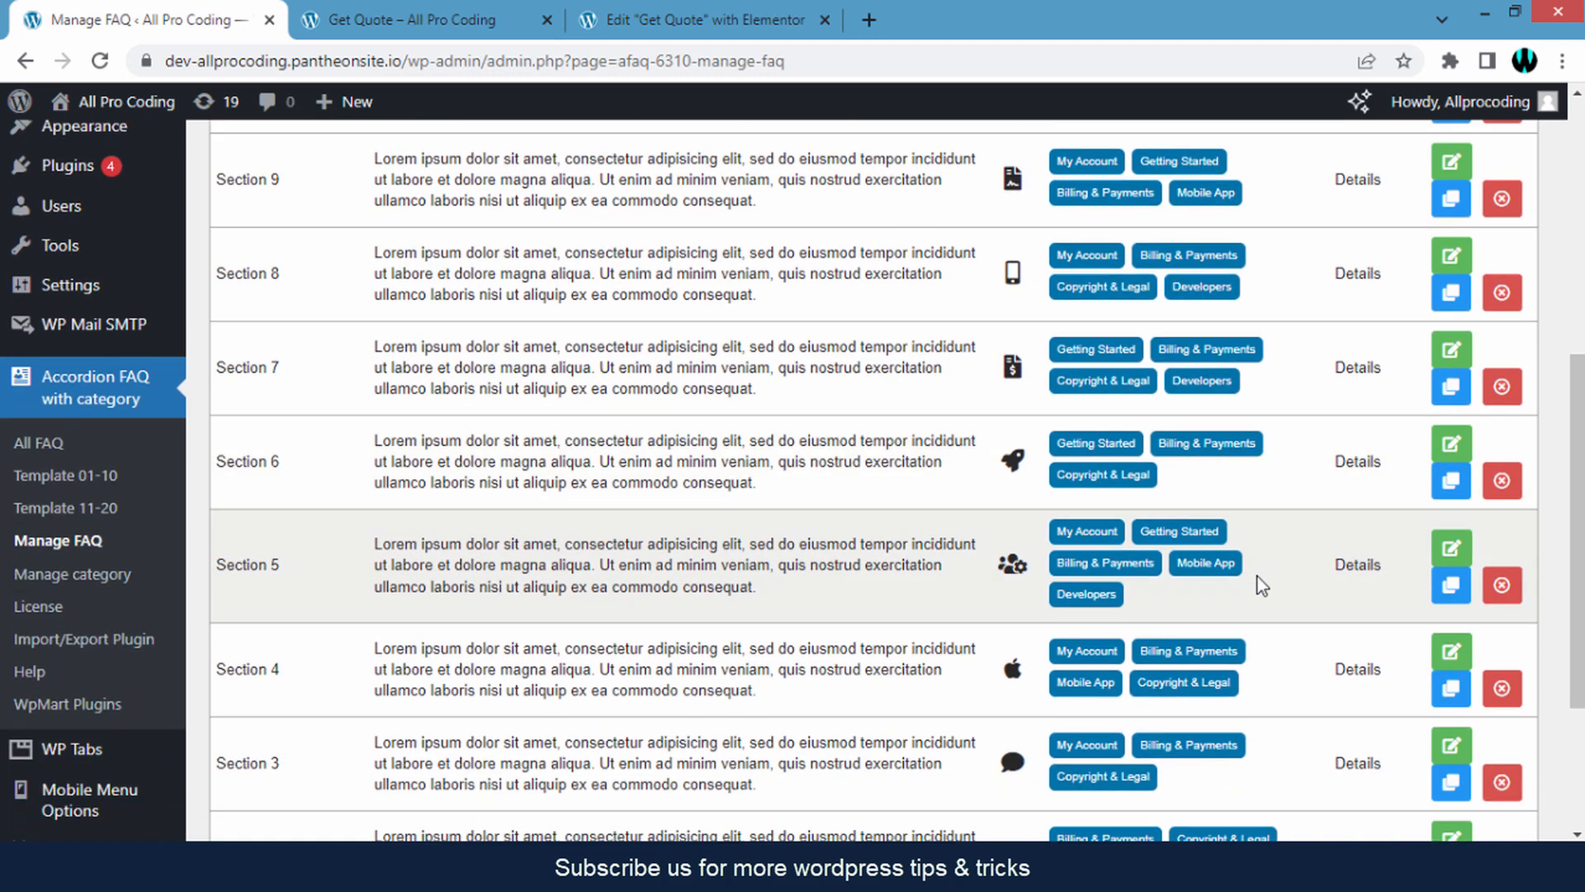
scroll(1259, 585, up, 4)
scroll(1257, 577, up, 1)
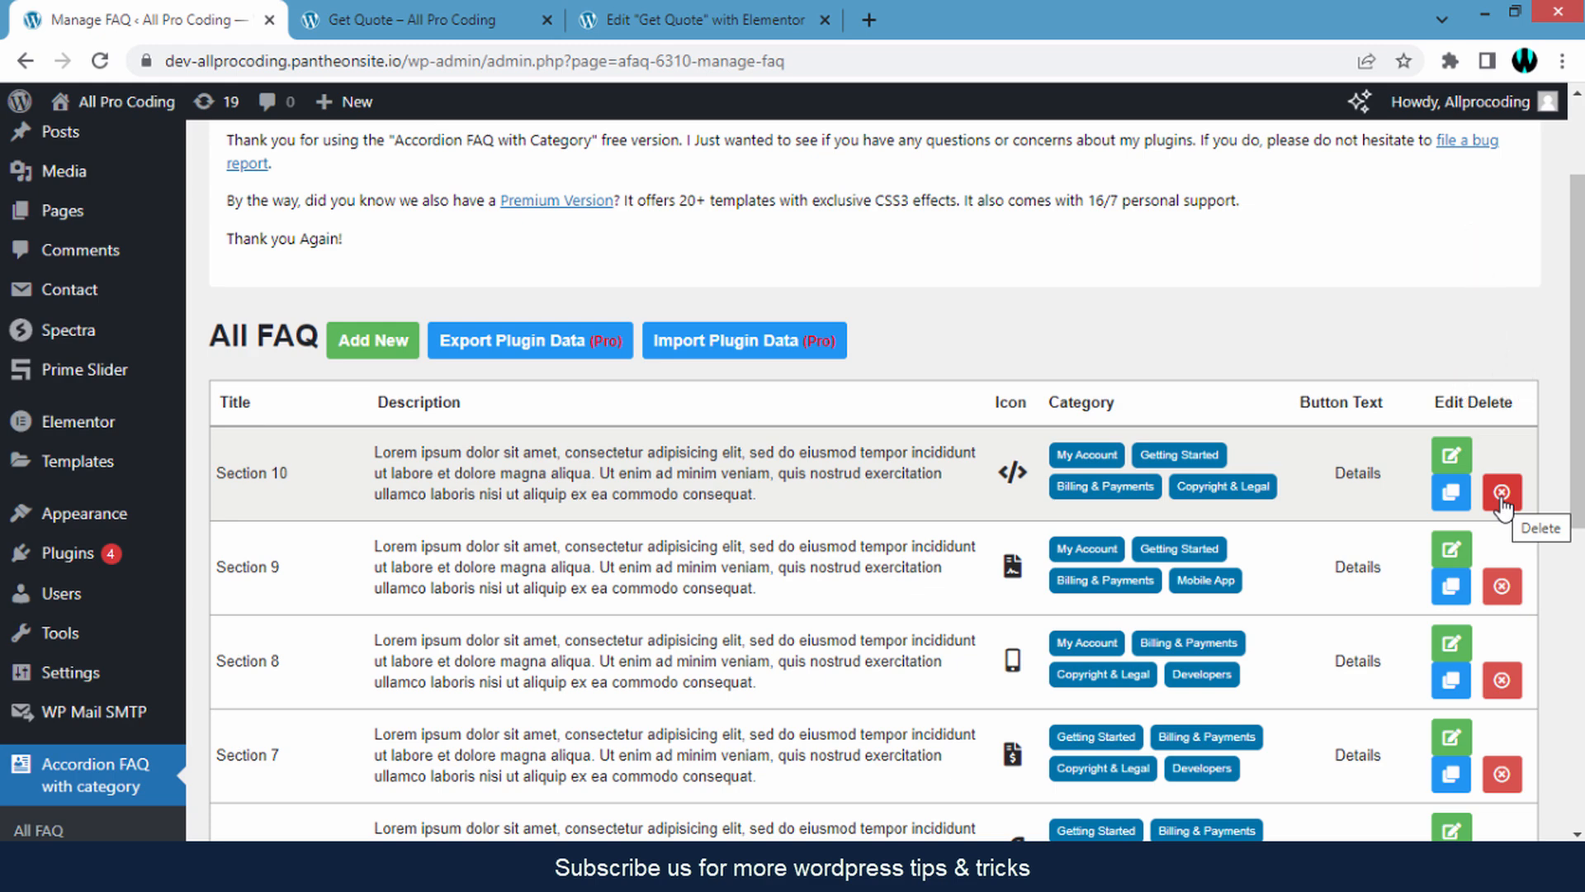
scroll(950, 366, up, 2)
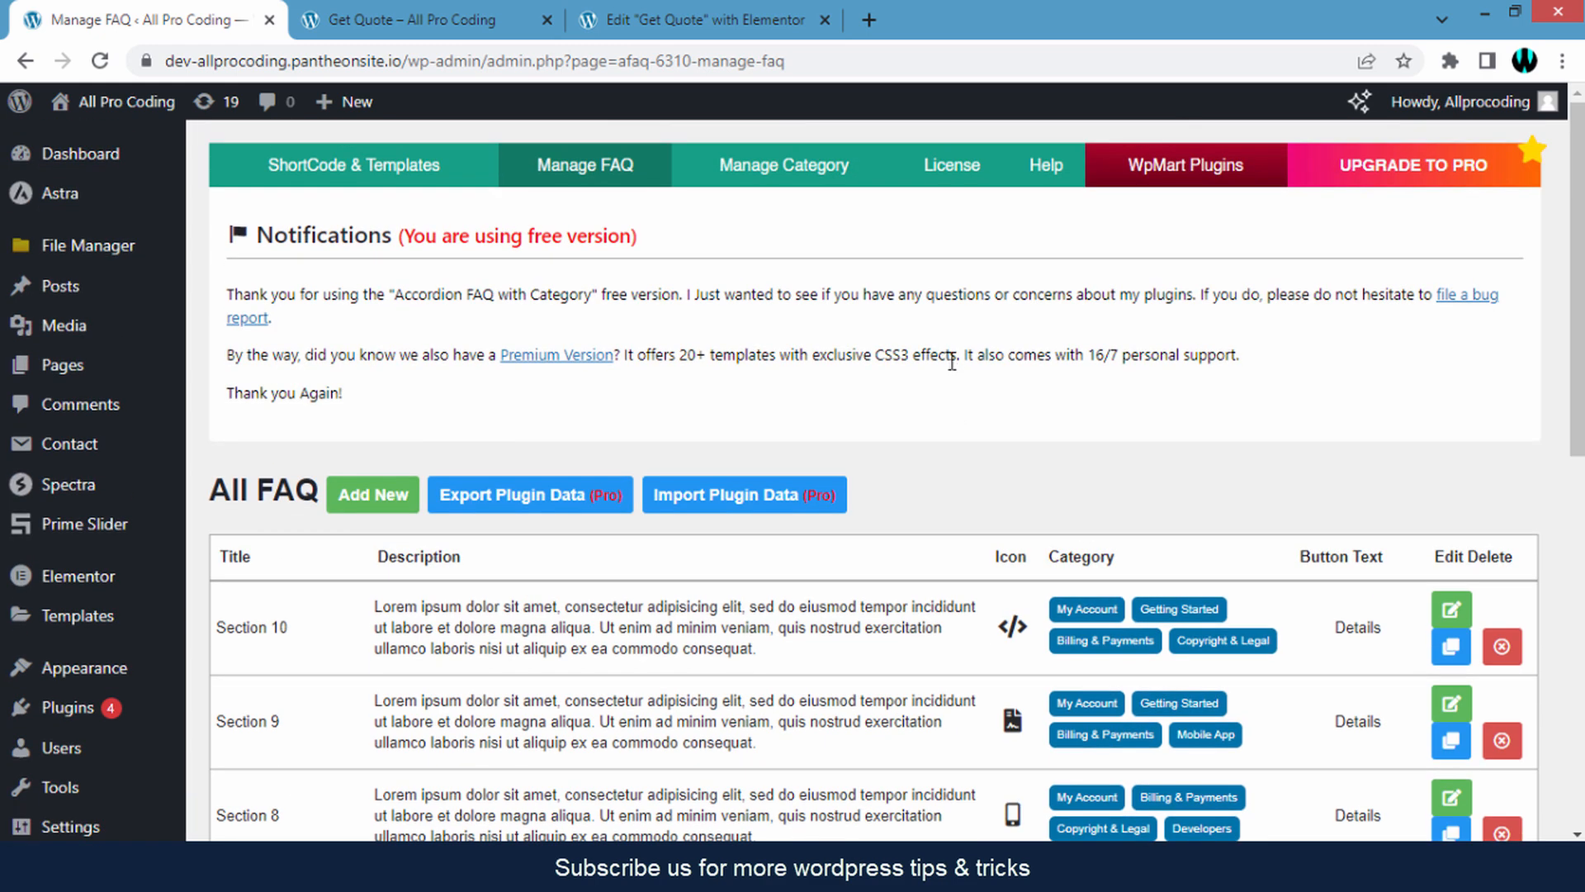
- Open the form for adding a new FAQ, check its fields and close it without creating an entry
scroll(952, 362, down, 1)
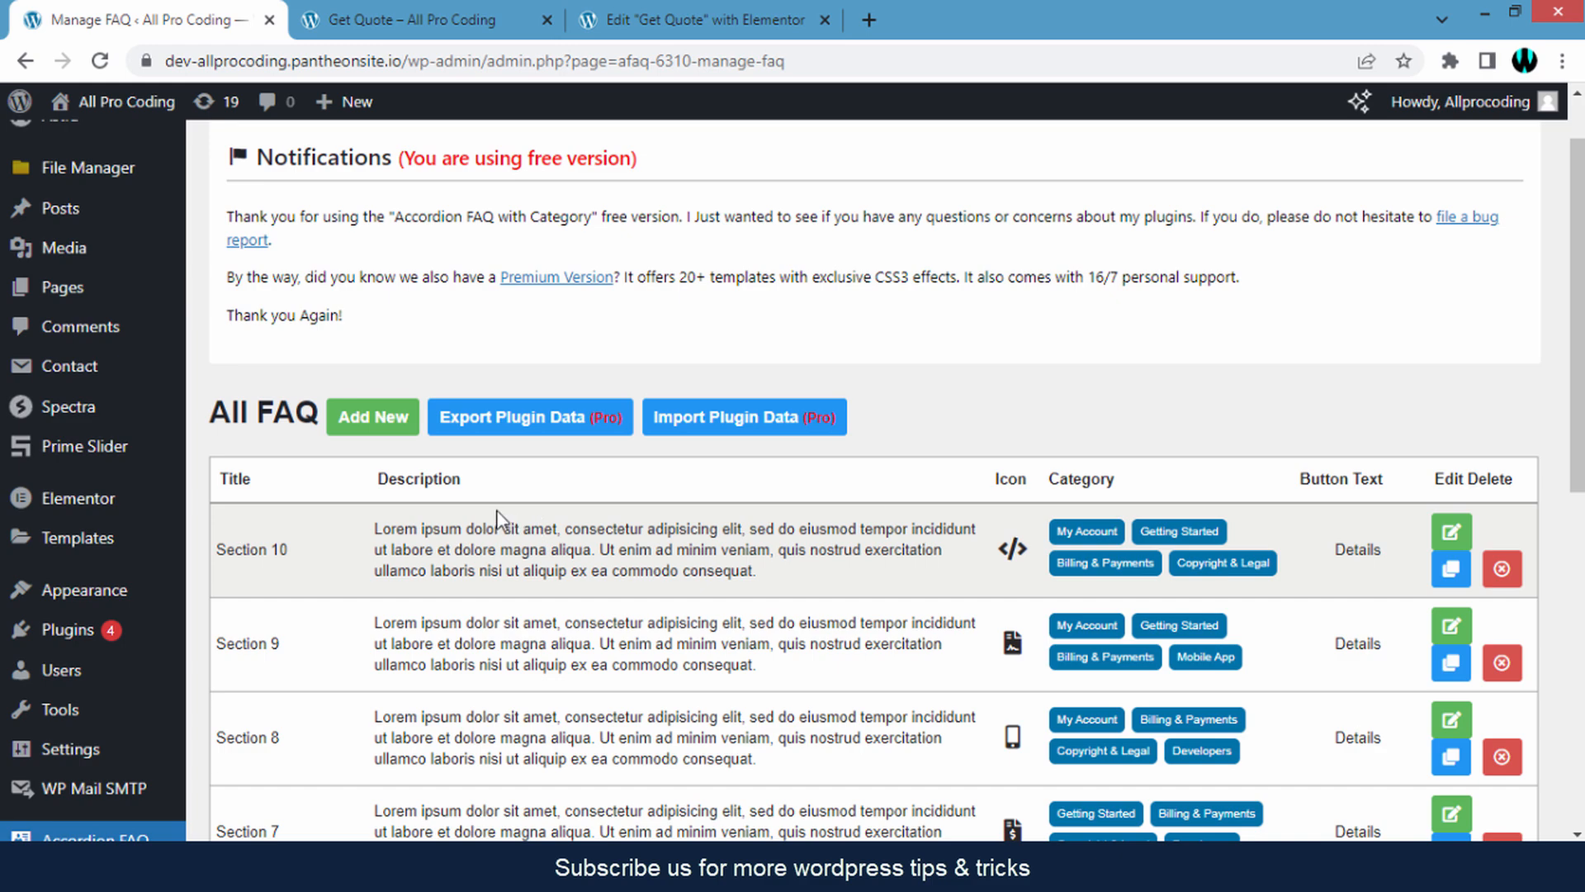
click(373, 440)
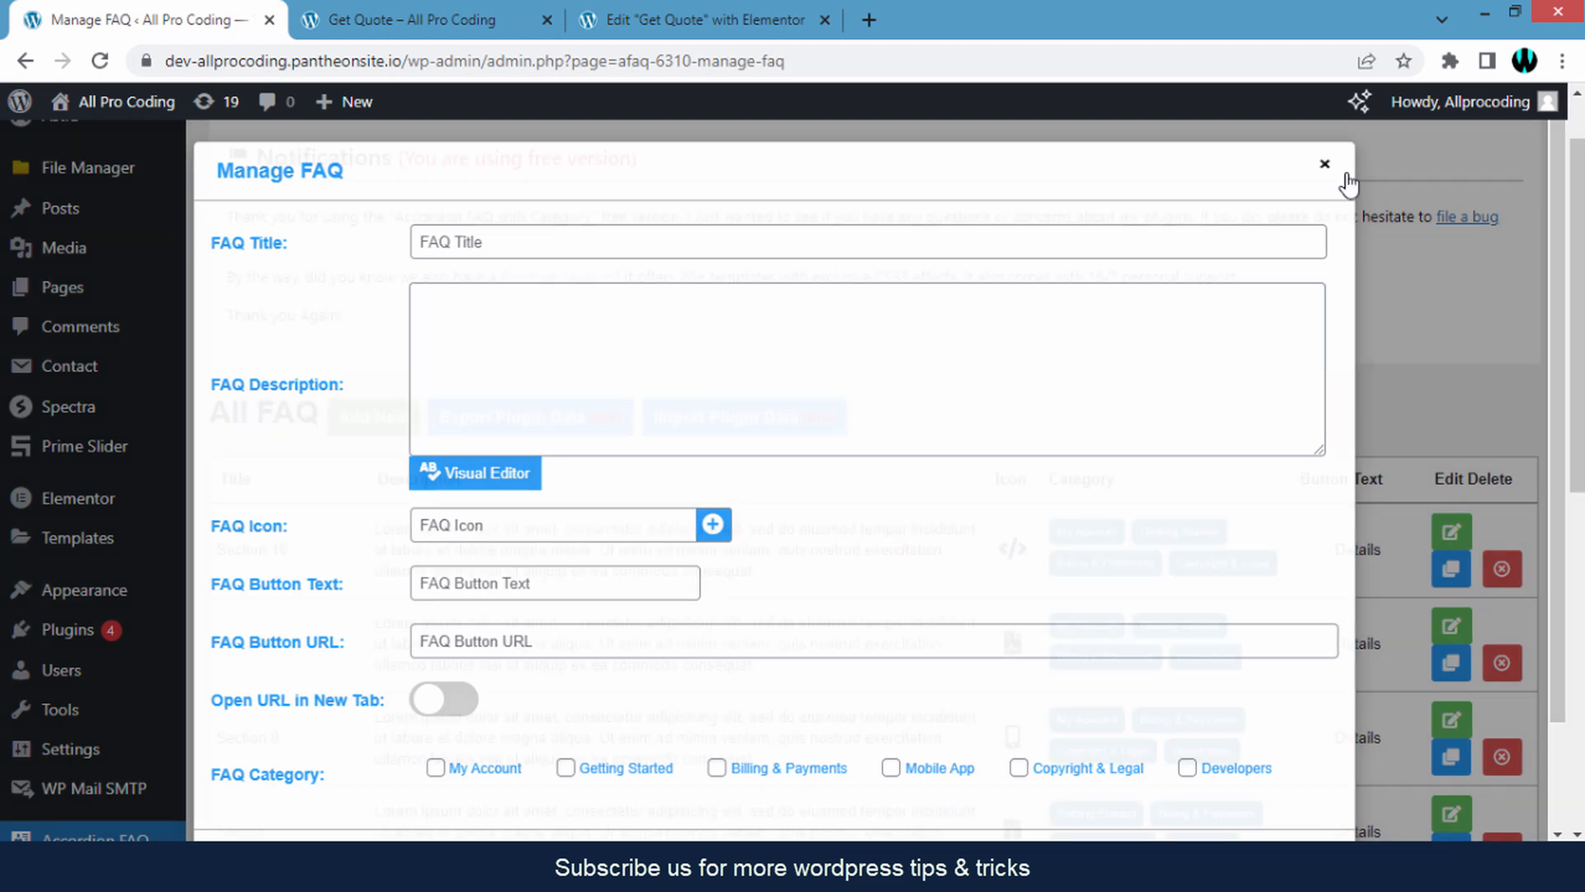
click(1343, 169)
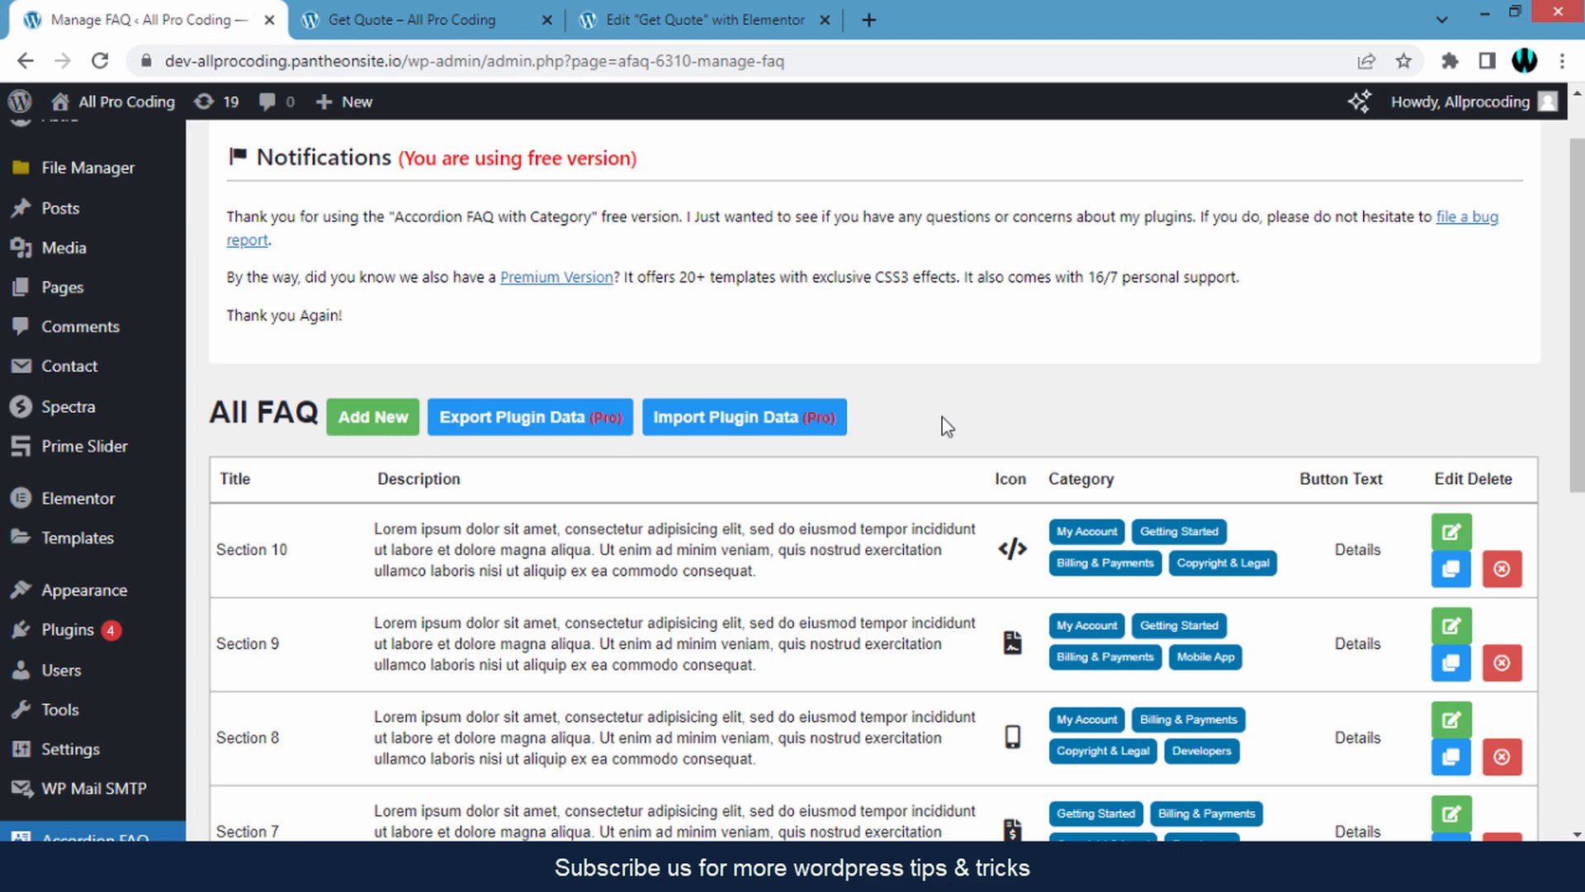
- Go to the plugin's list of all shortcodes and find the faq template's entry
scroll(942, 418, up, 1)
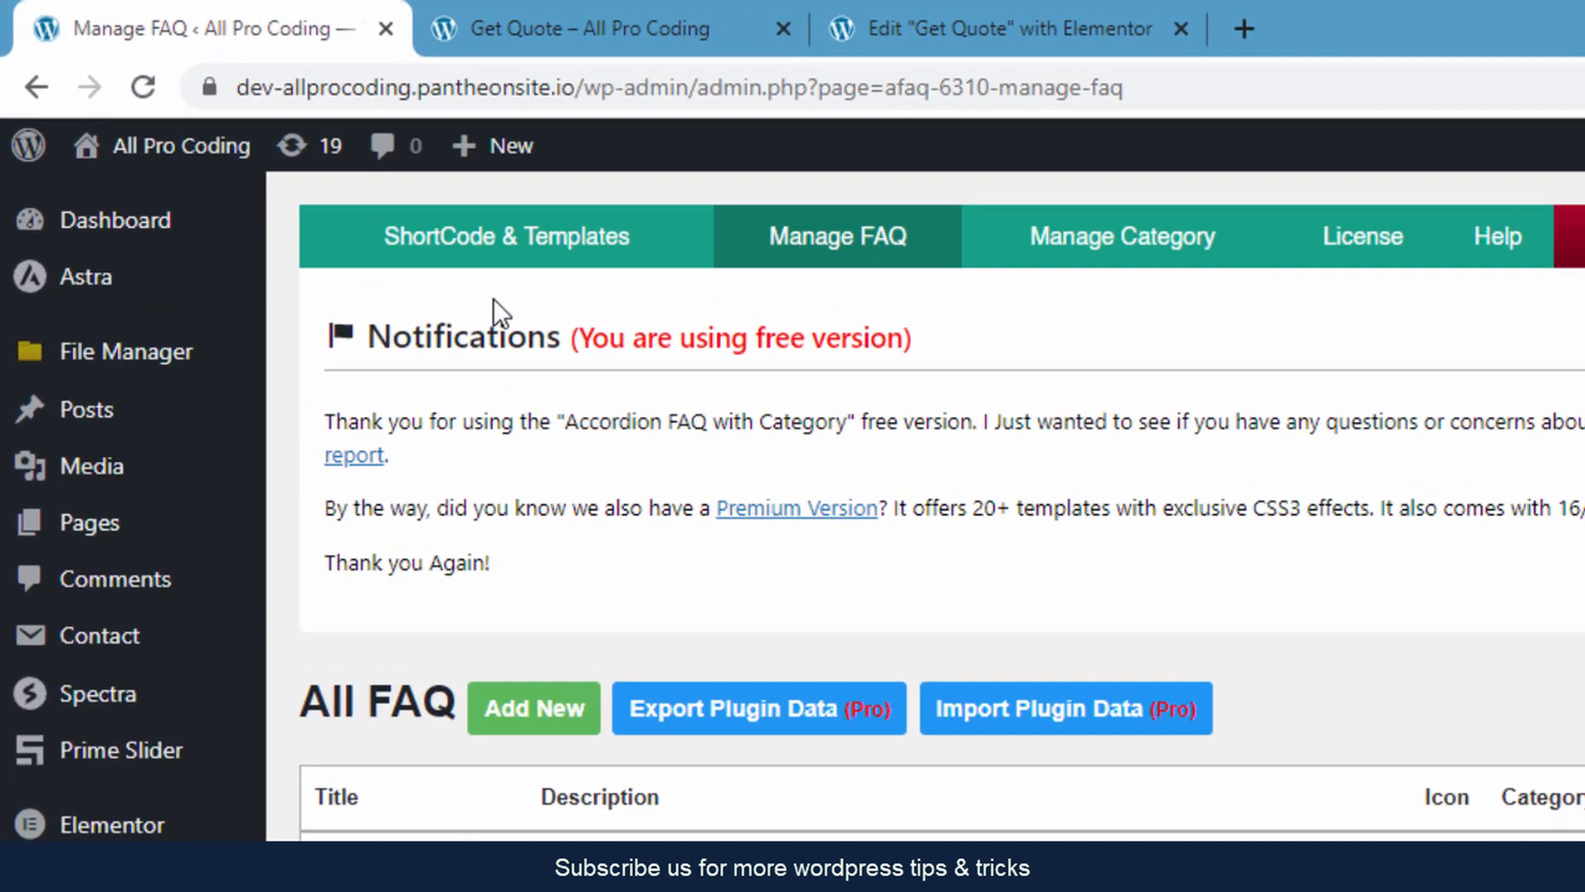
mouse_move(328, 180)
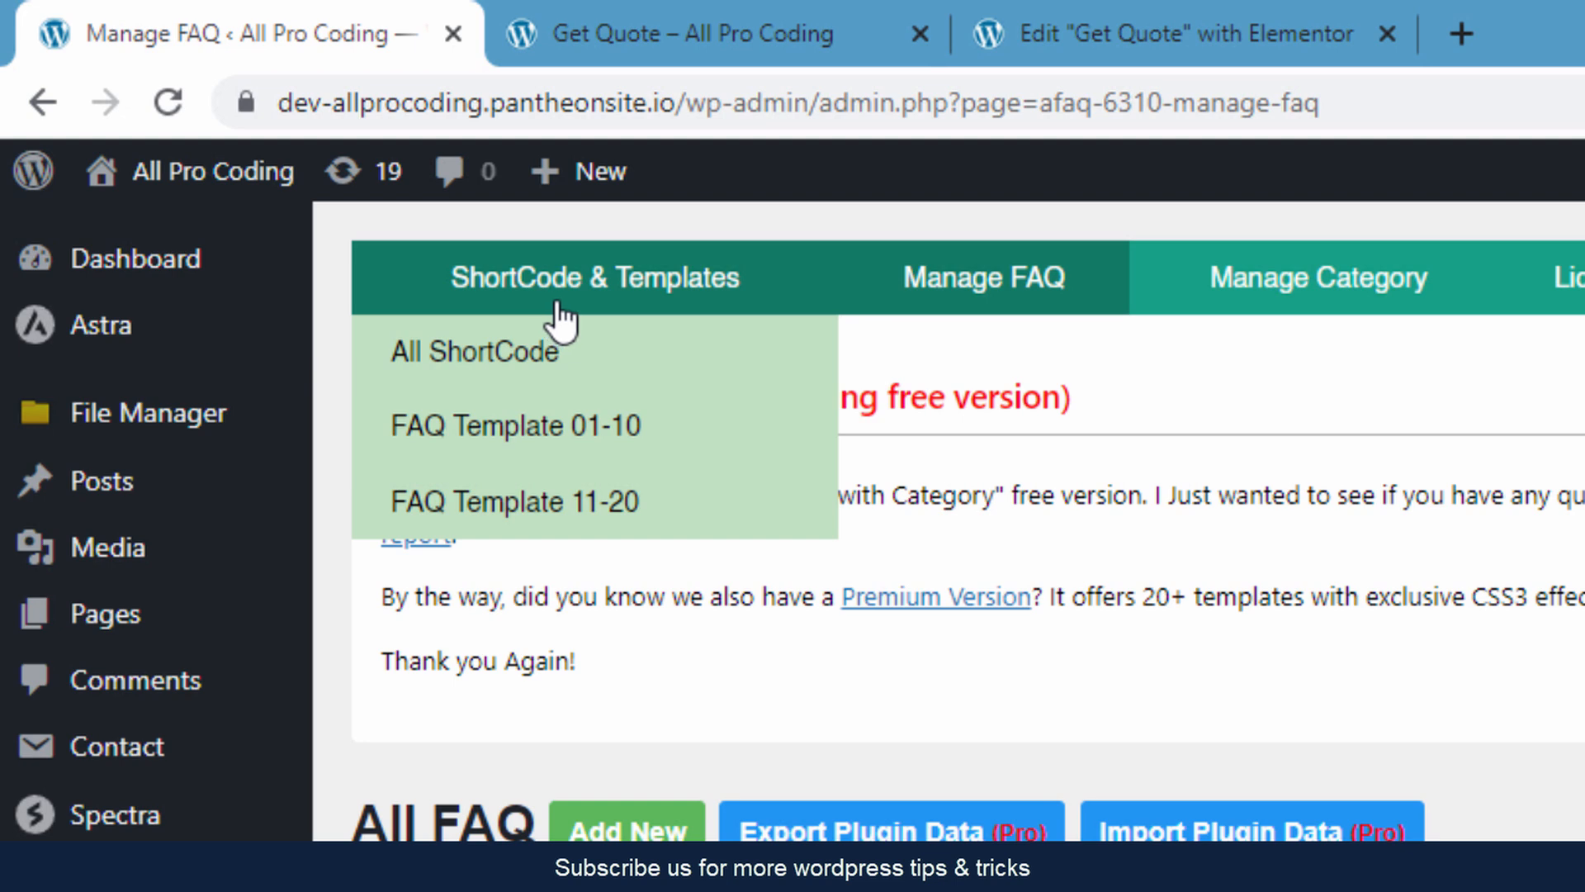
click(611, 371)
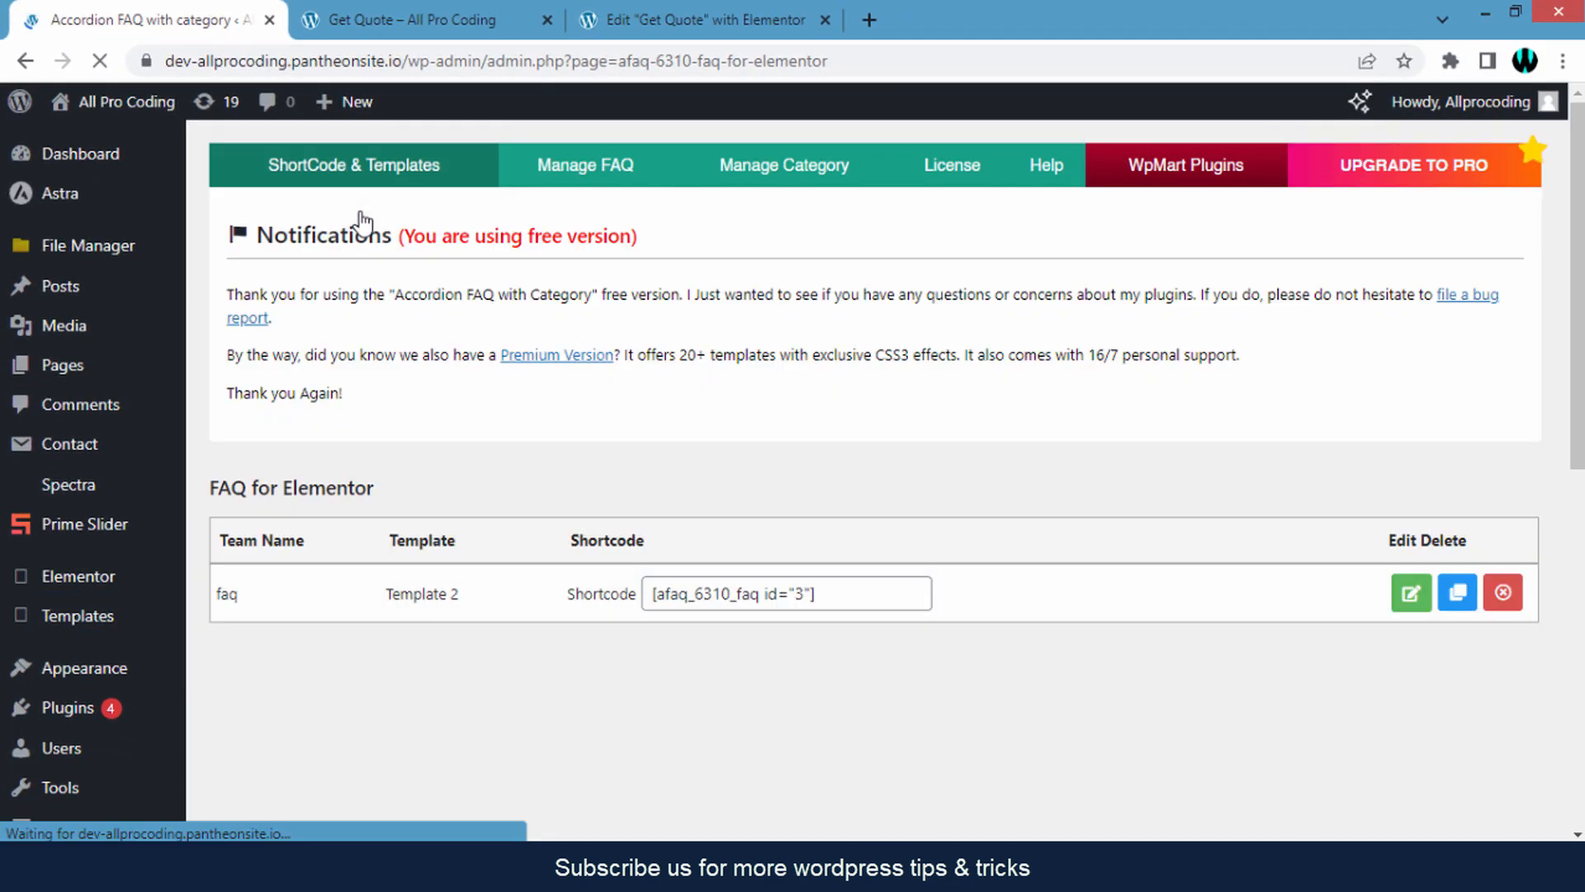
scroll(789, 540, down, 1)
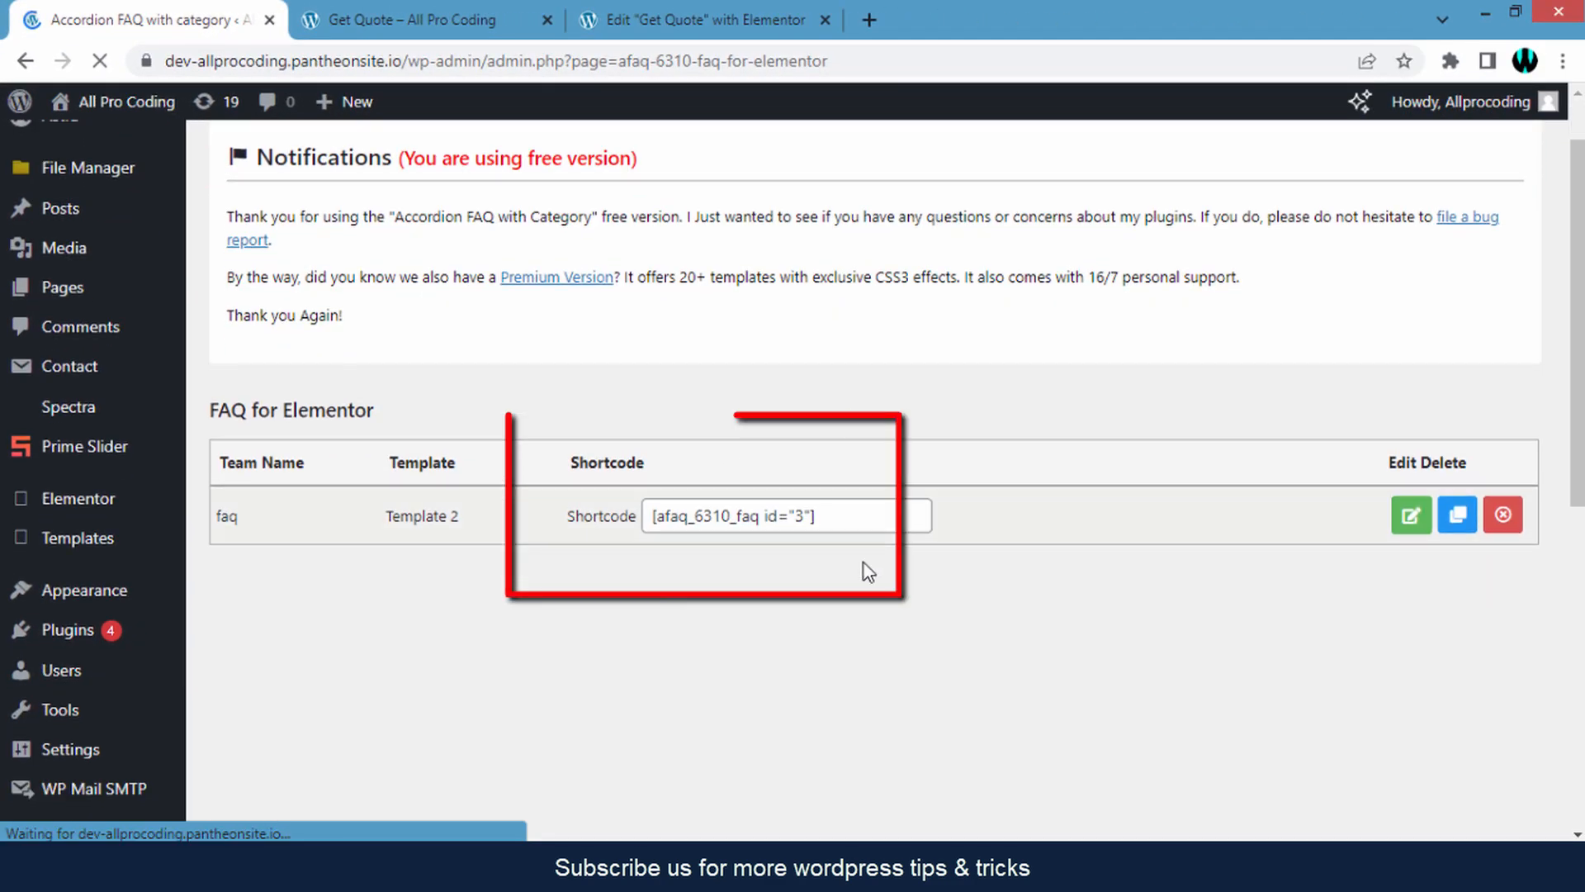
- Copy the shortcode of the faq template to the clipboard
click(751, 511)
scroll(755, 578, up, 1)
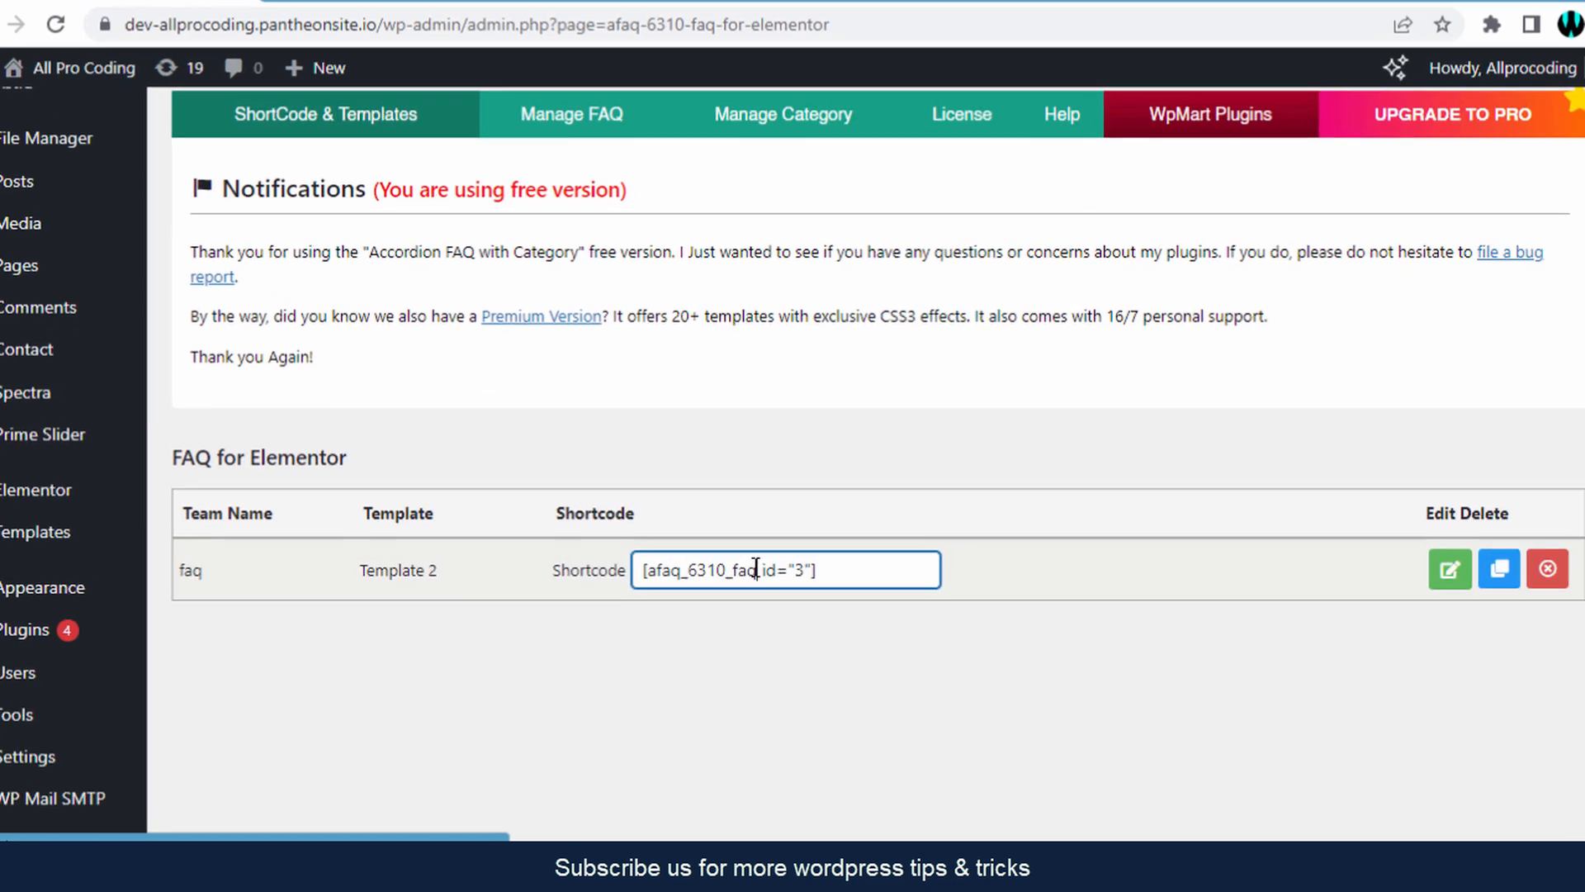
triple_click(757, 570)
key(ctrl+c)
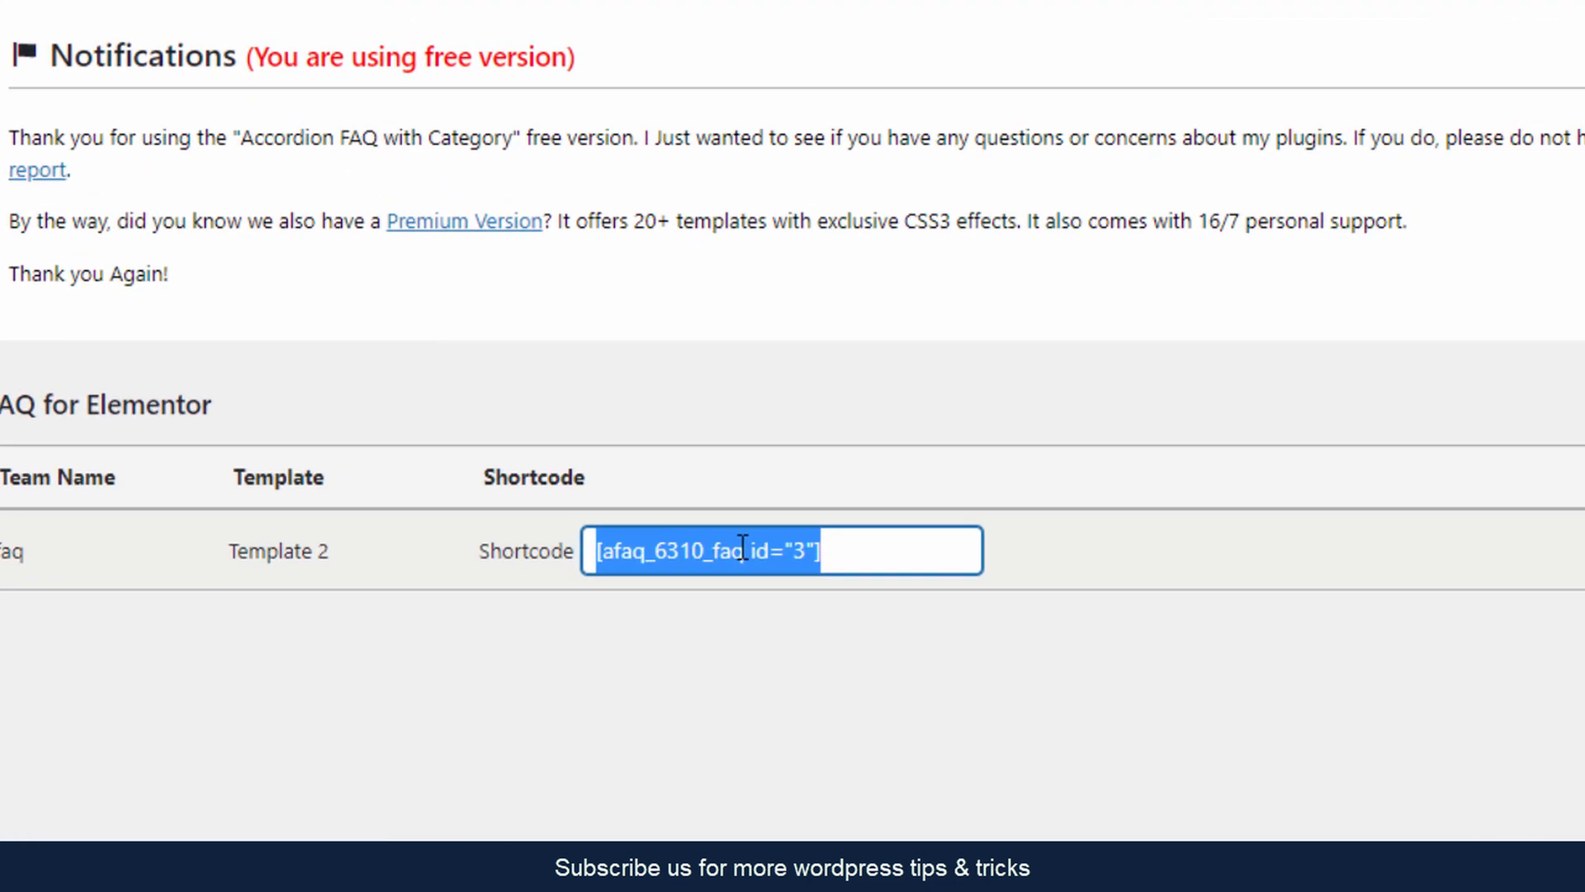
right_click(742, 548)
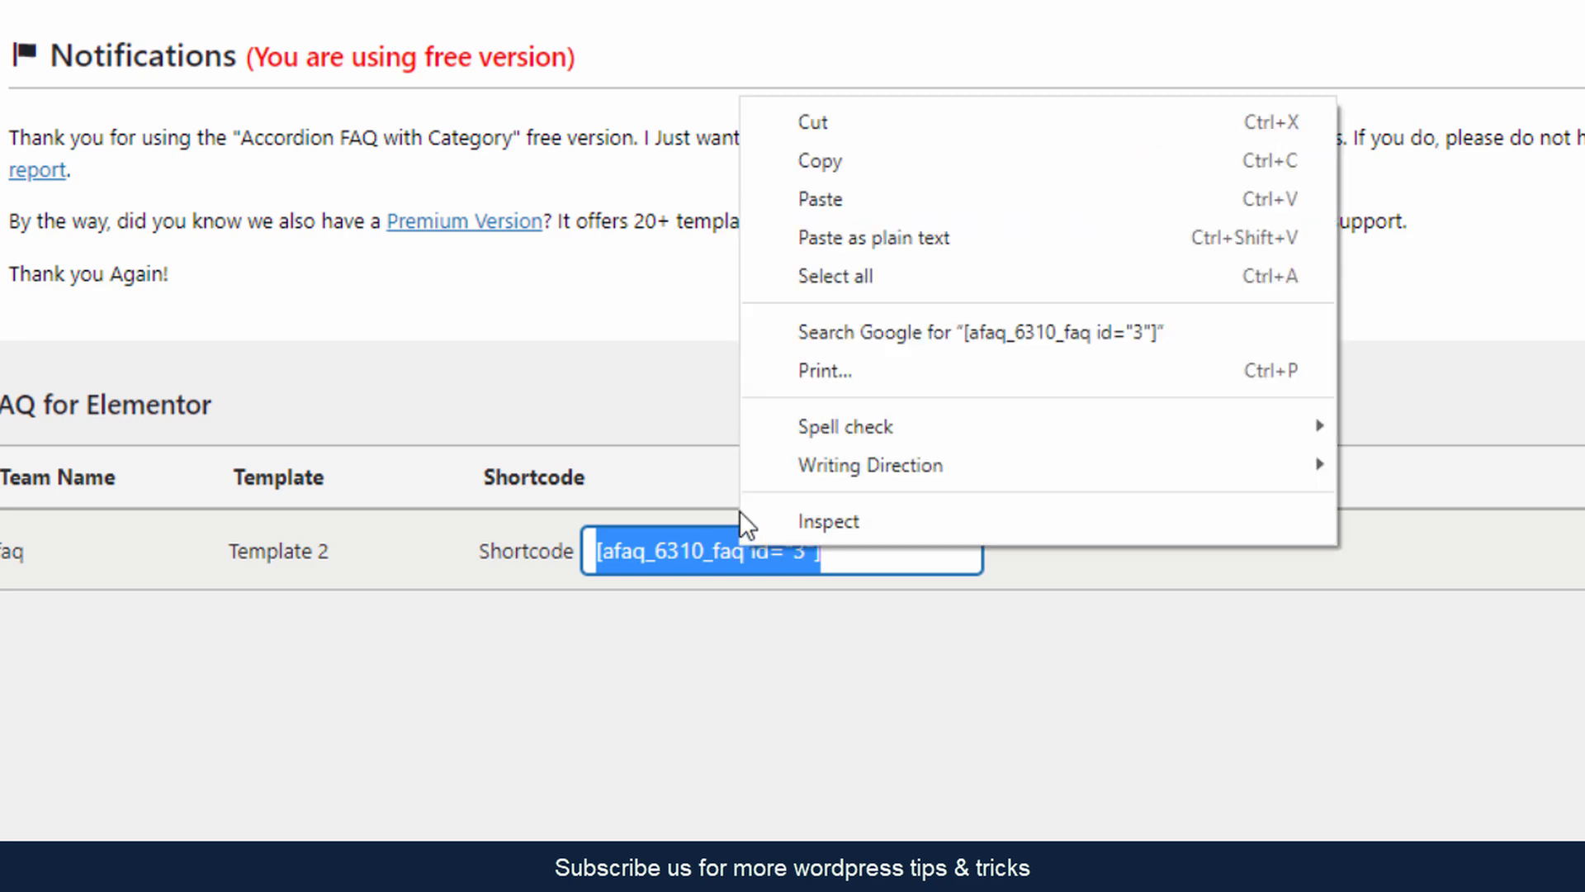
click(854, 165)
click(917, 432)
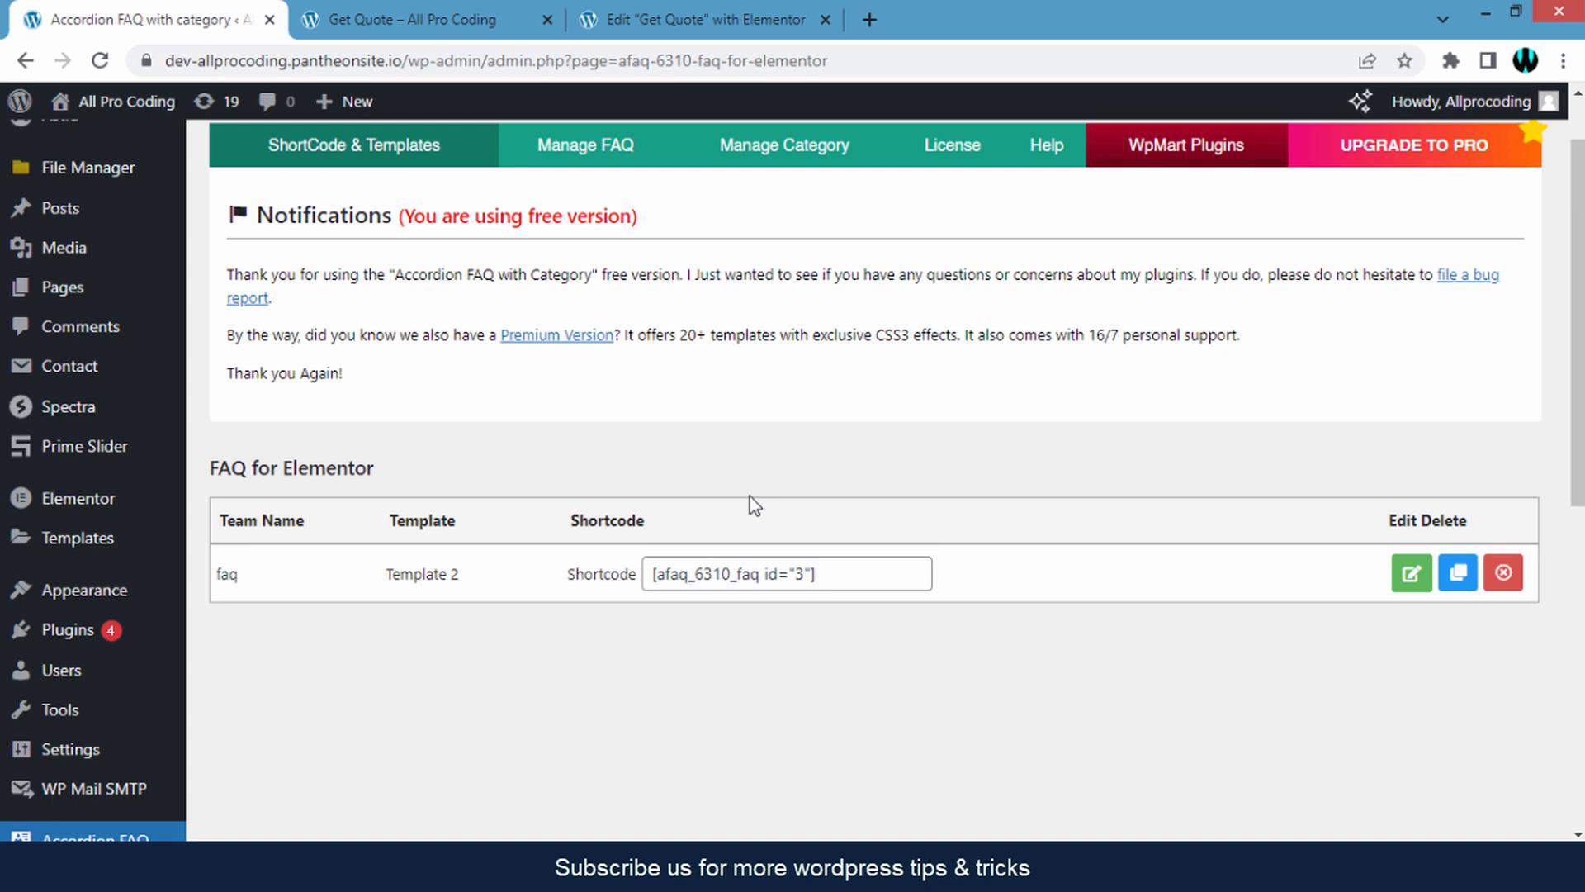
- Switch to the Get Quote page in the Elementor editor and add an empty Shortcode widget below the Our Team section
click(417, 23)
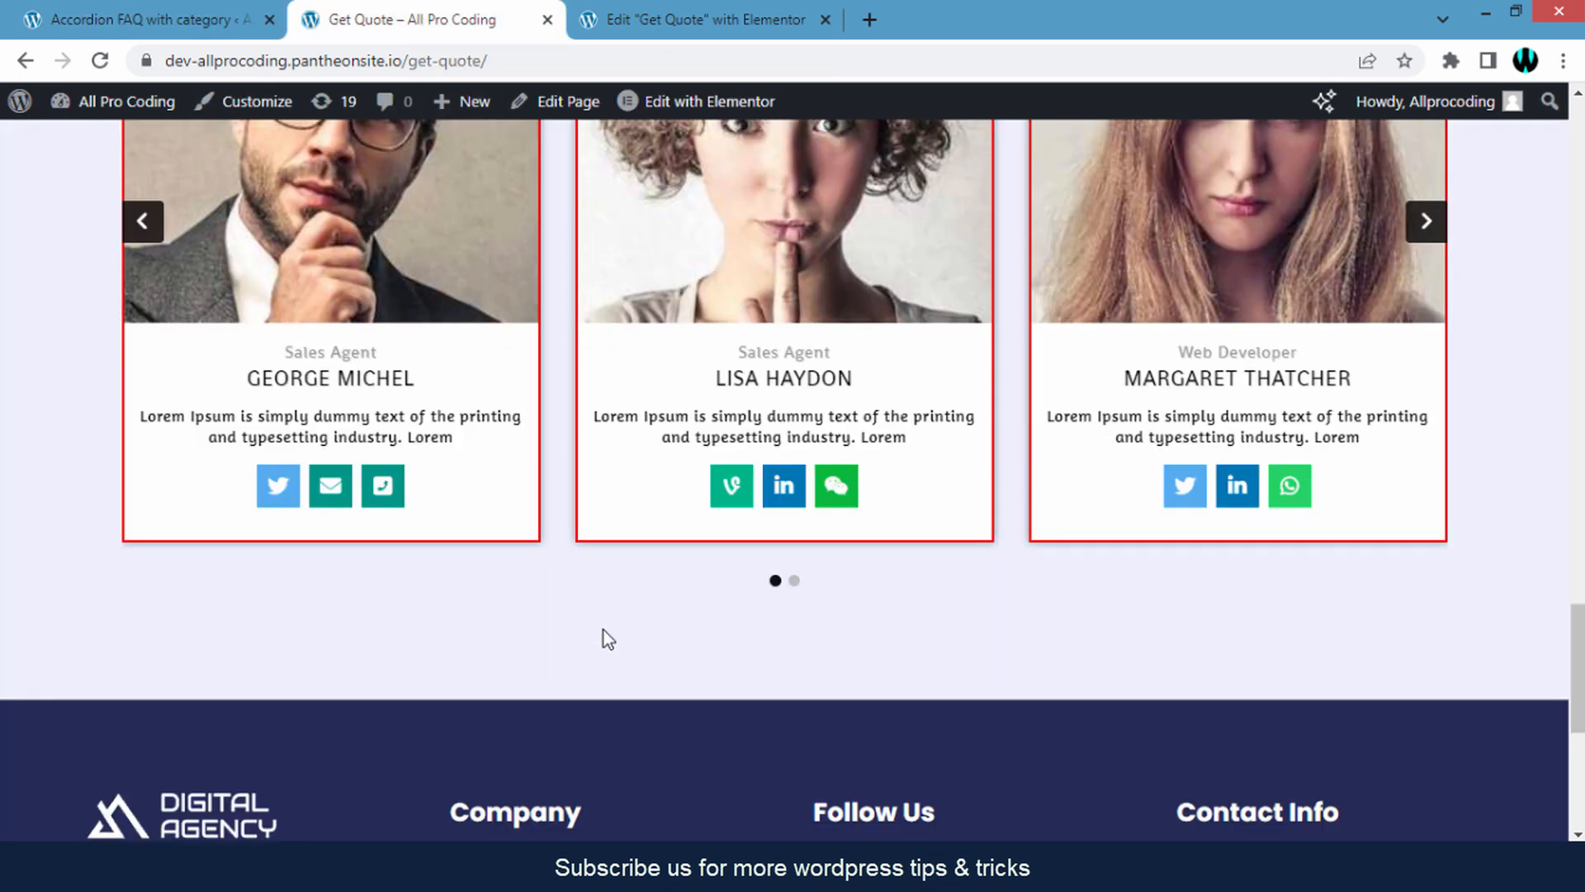
click(690, 18)
scroll(860, 447, down, 8)
scroll(864, 450, down, 15)
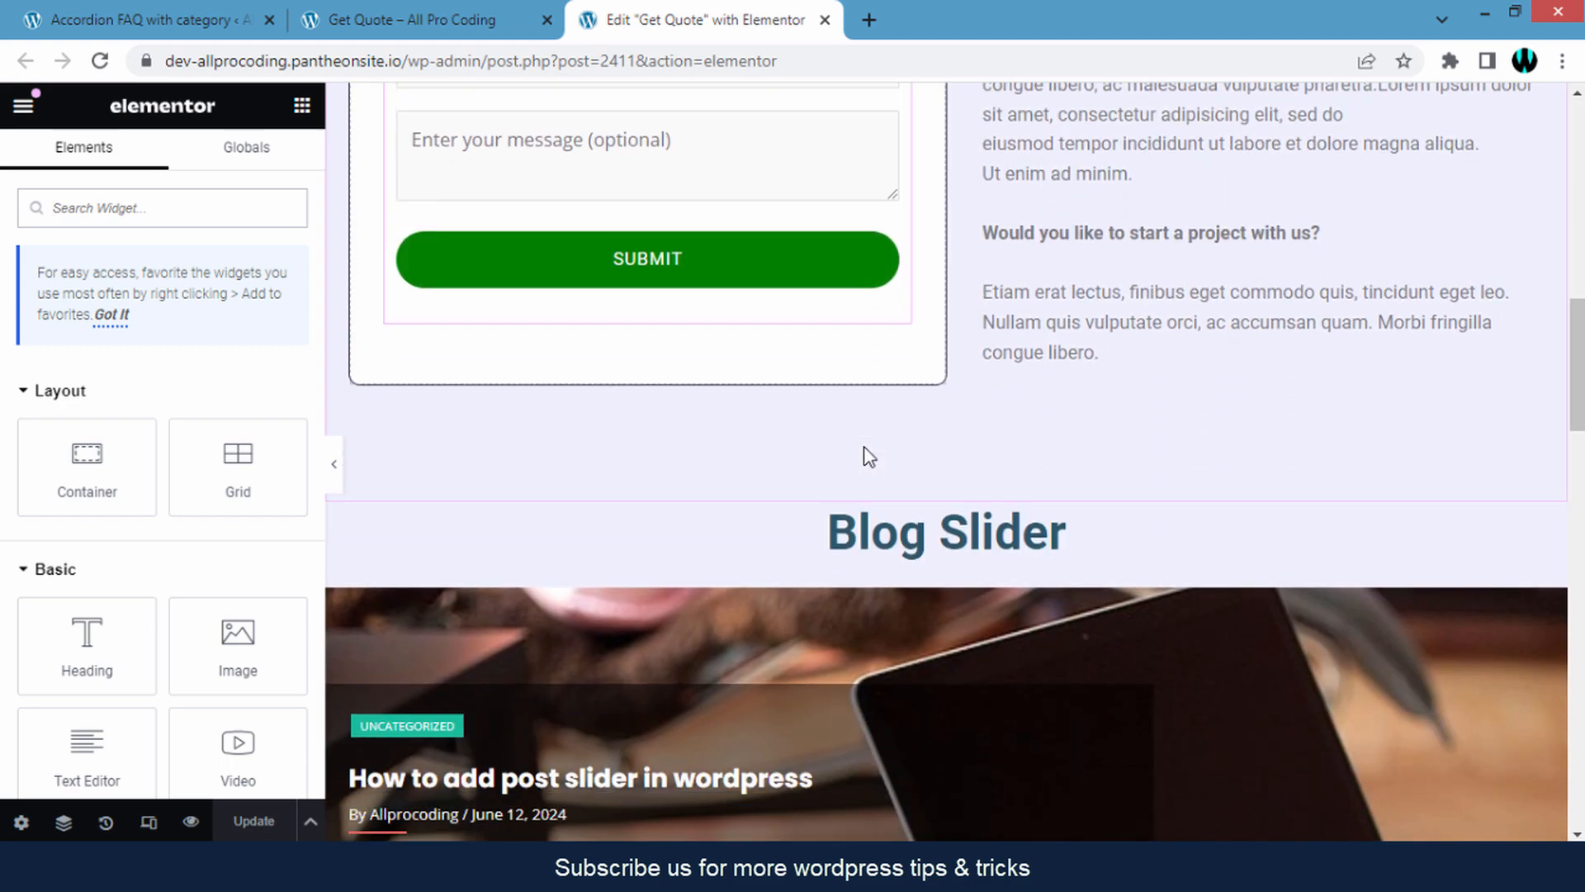
scroll(907, 468, down, 1)
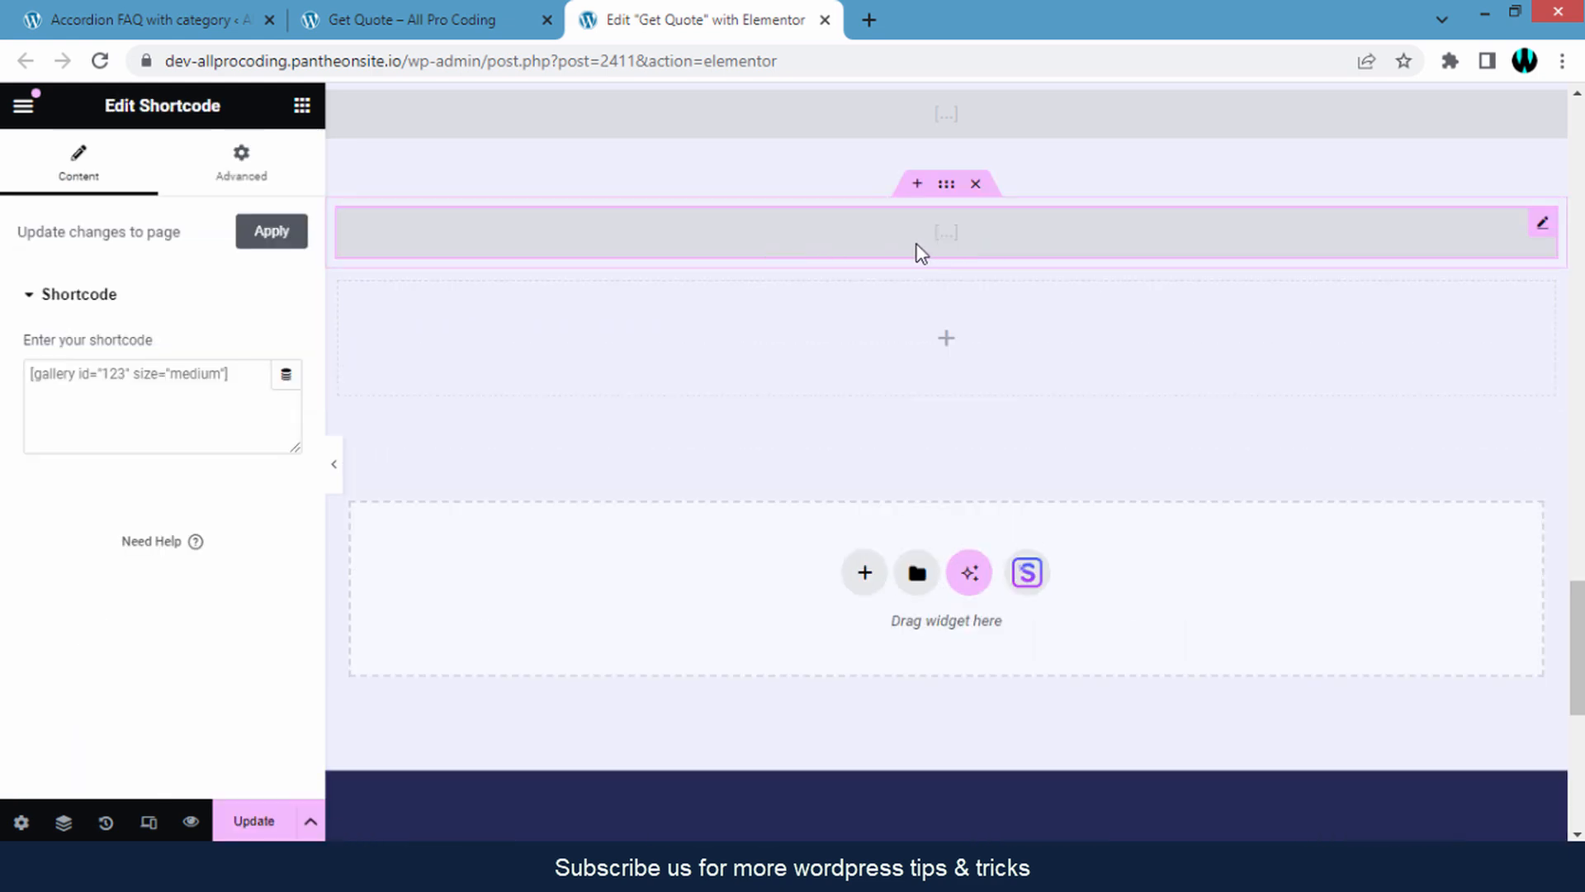
- Paste the shortcode [afaq_6310_faq id="3"] into the Shortcode widget and check the accordion on the page canvas
click(108, 385)
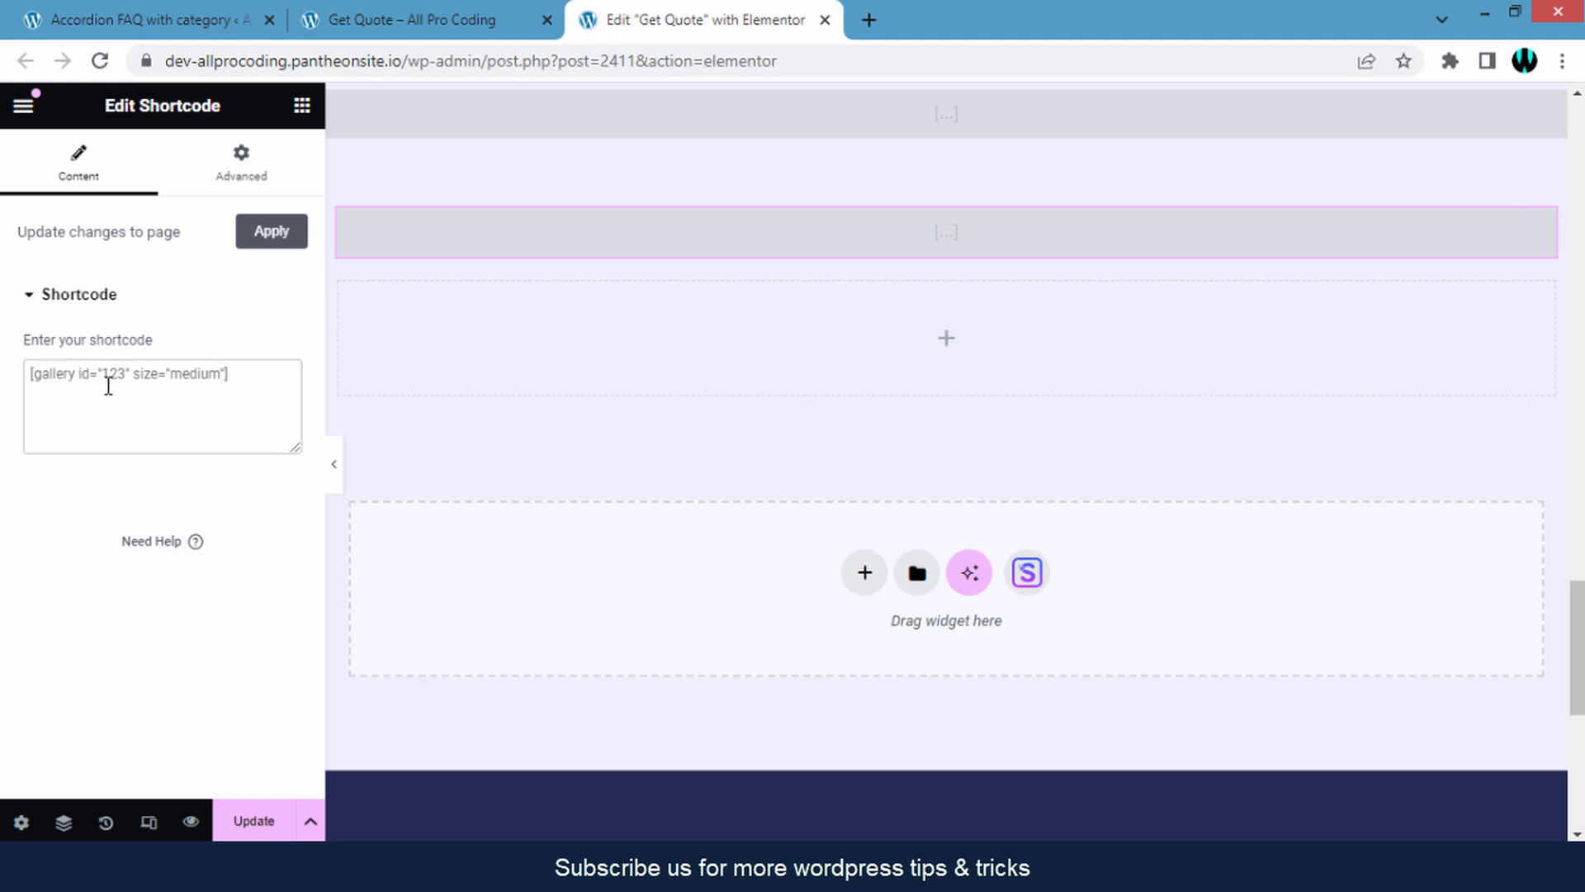
right_click(108, 385)
click(156, 524)
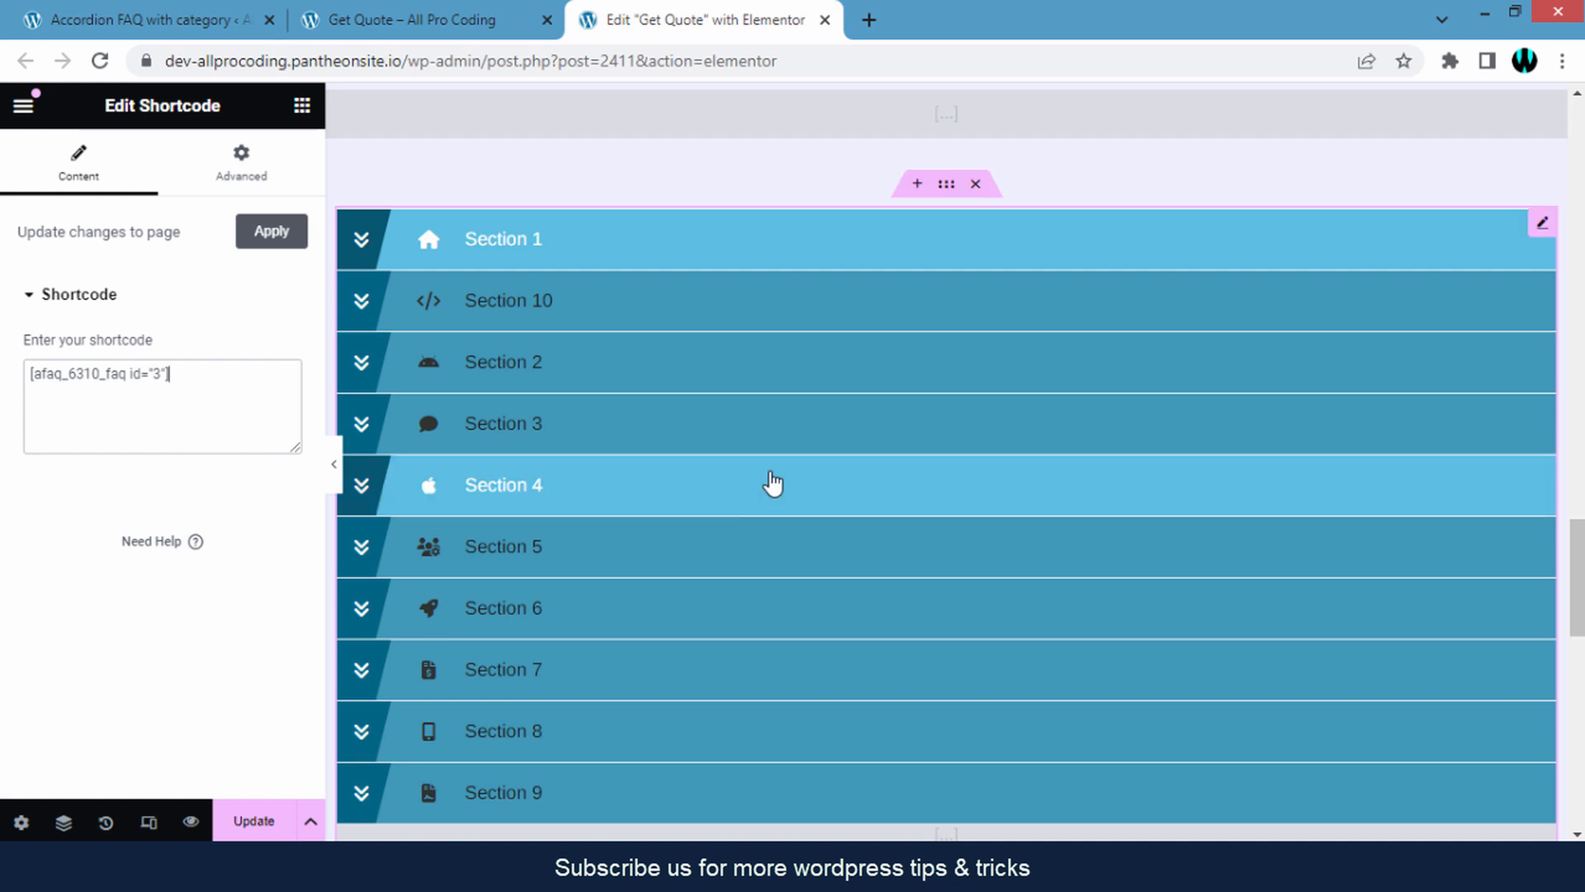
scroll(772, 485, up, 1)
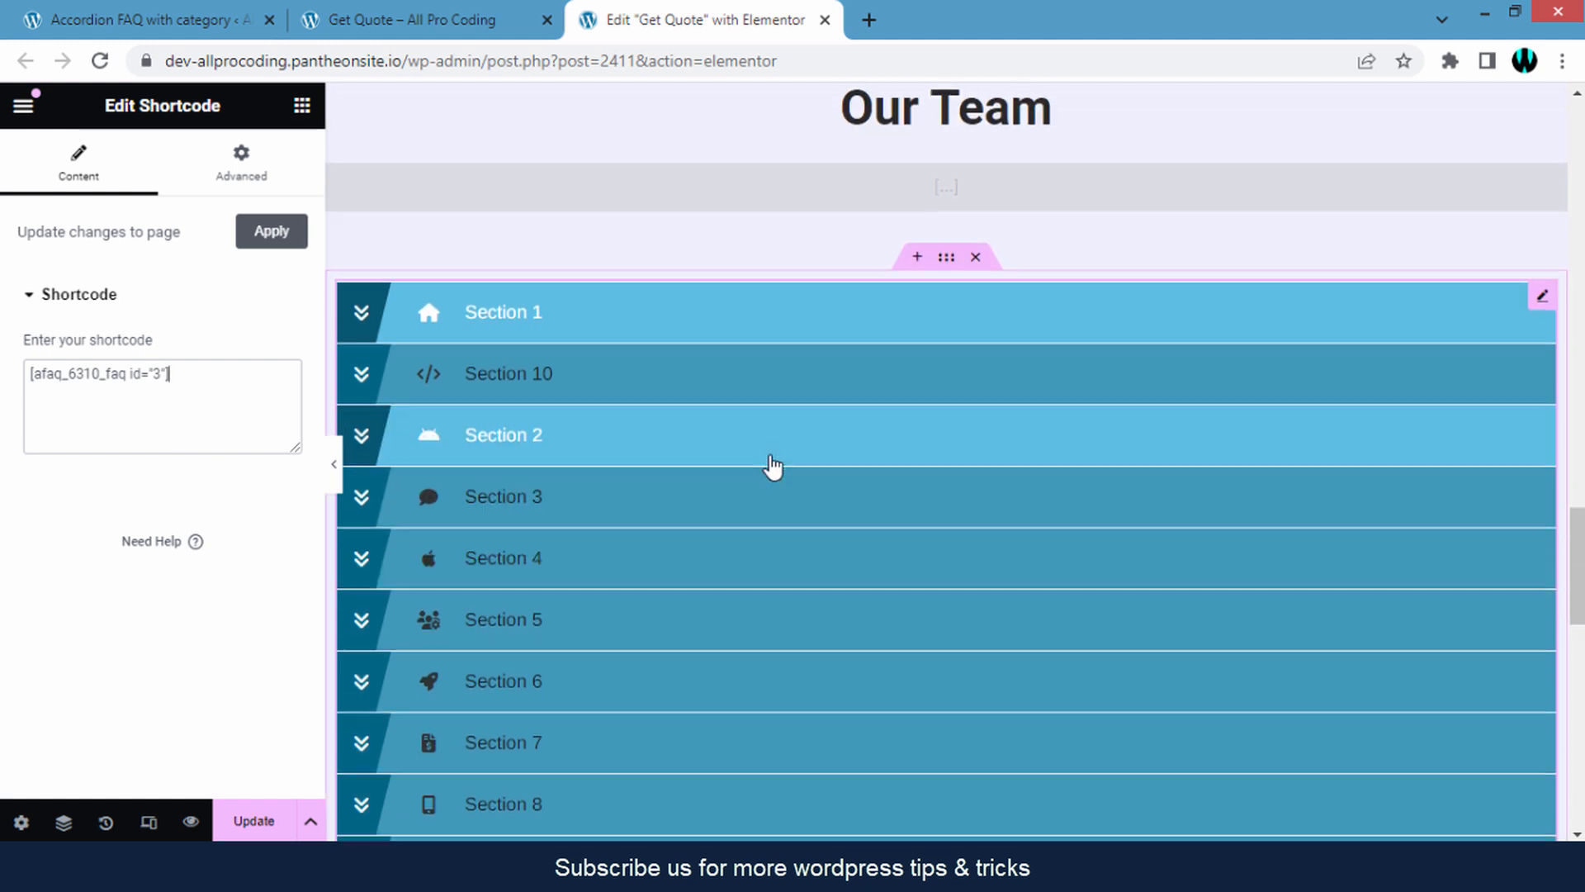
scroll(771, 475, down, 2)
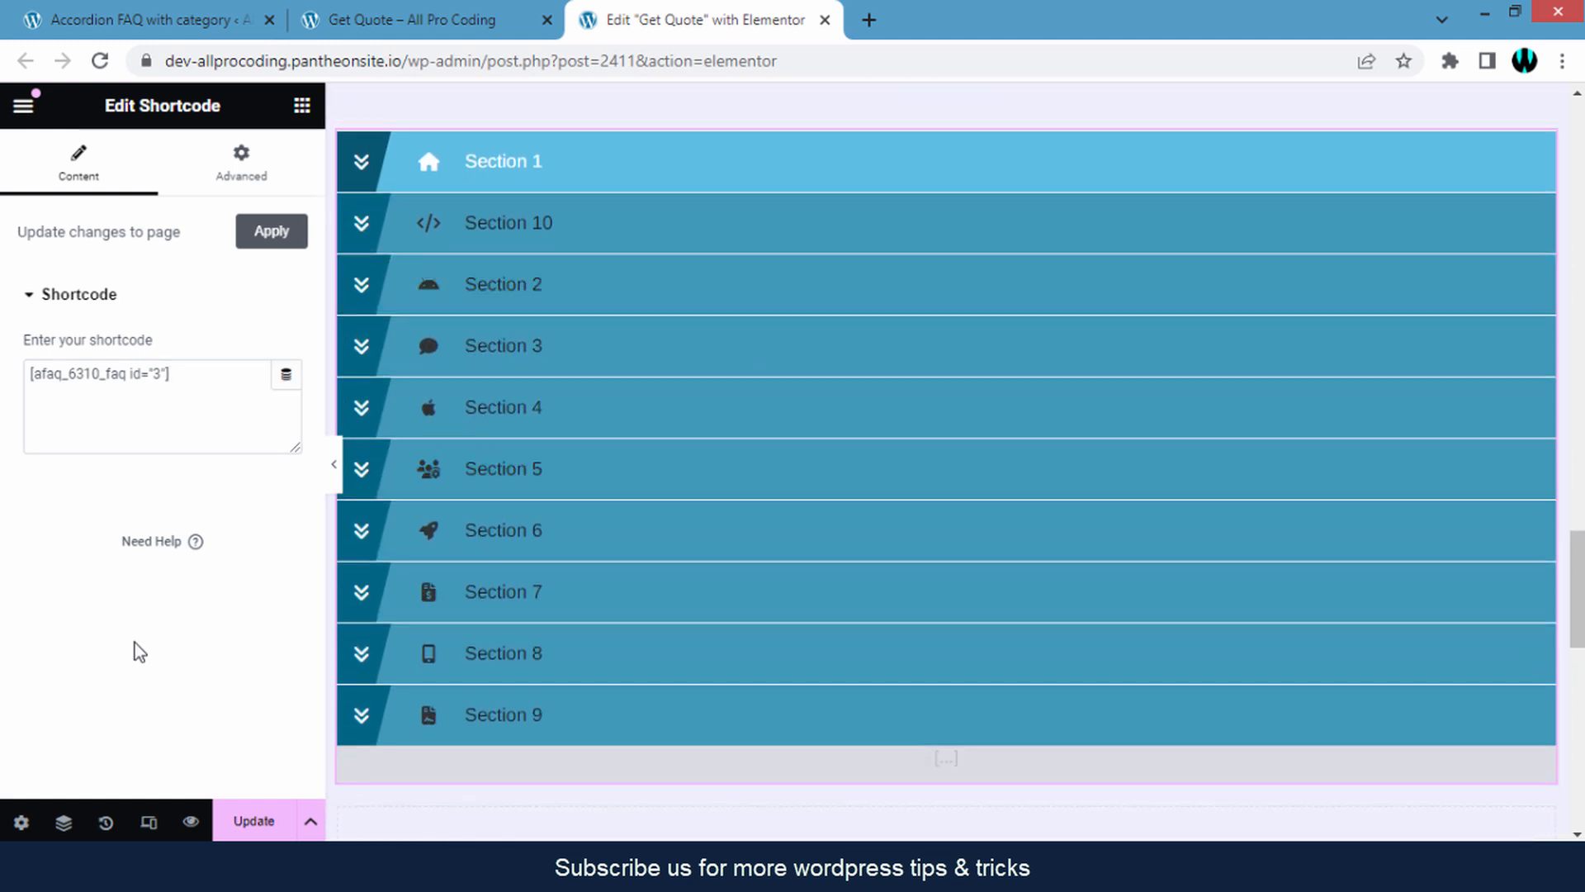
- Update the Get Quote page in Elementor, reload the live page and go to the accordion below Our Team
click(248, 820)
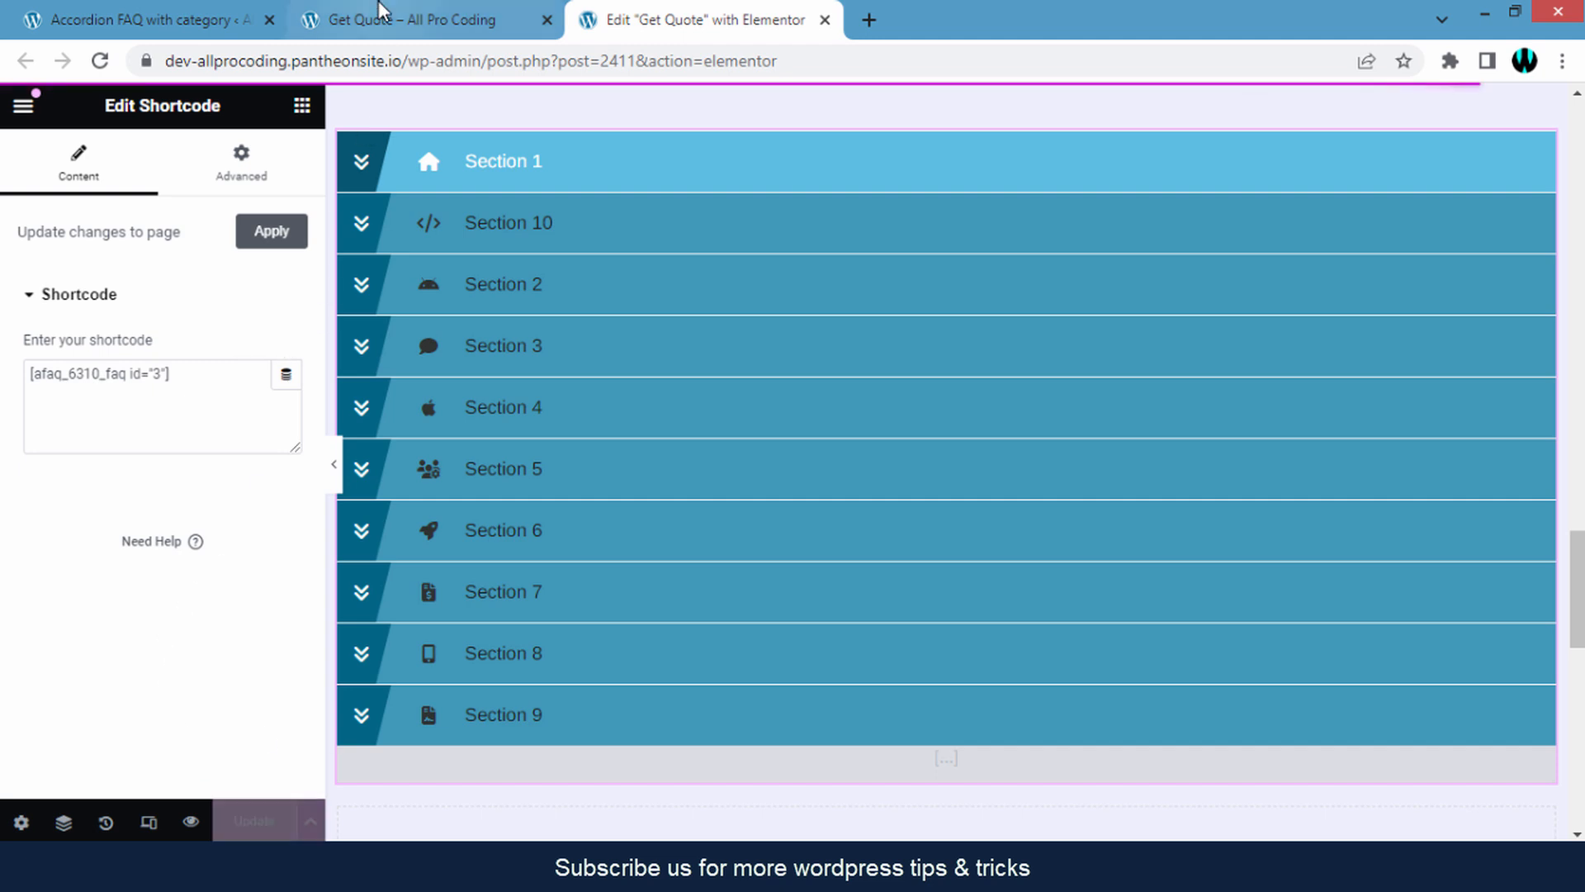
click(512, 21)
click(565, 66)
key(Return)
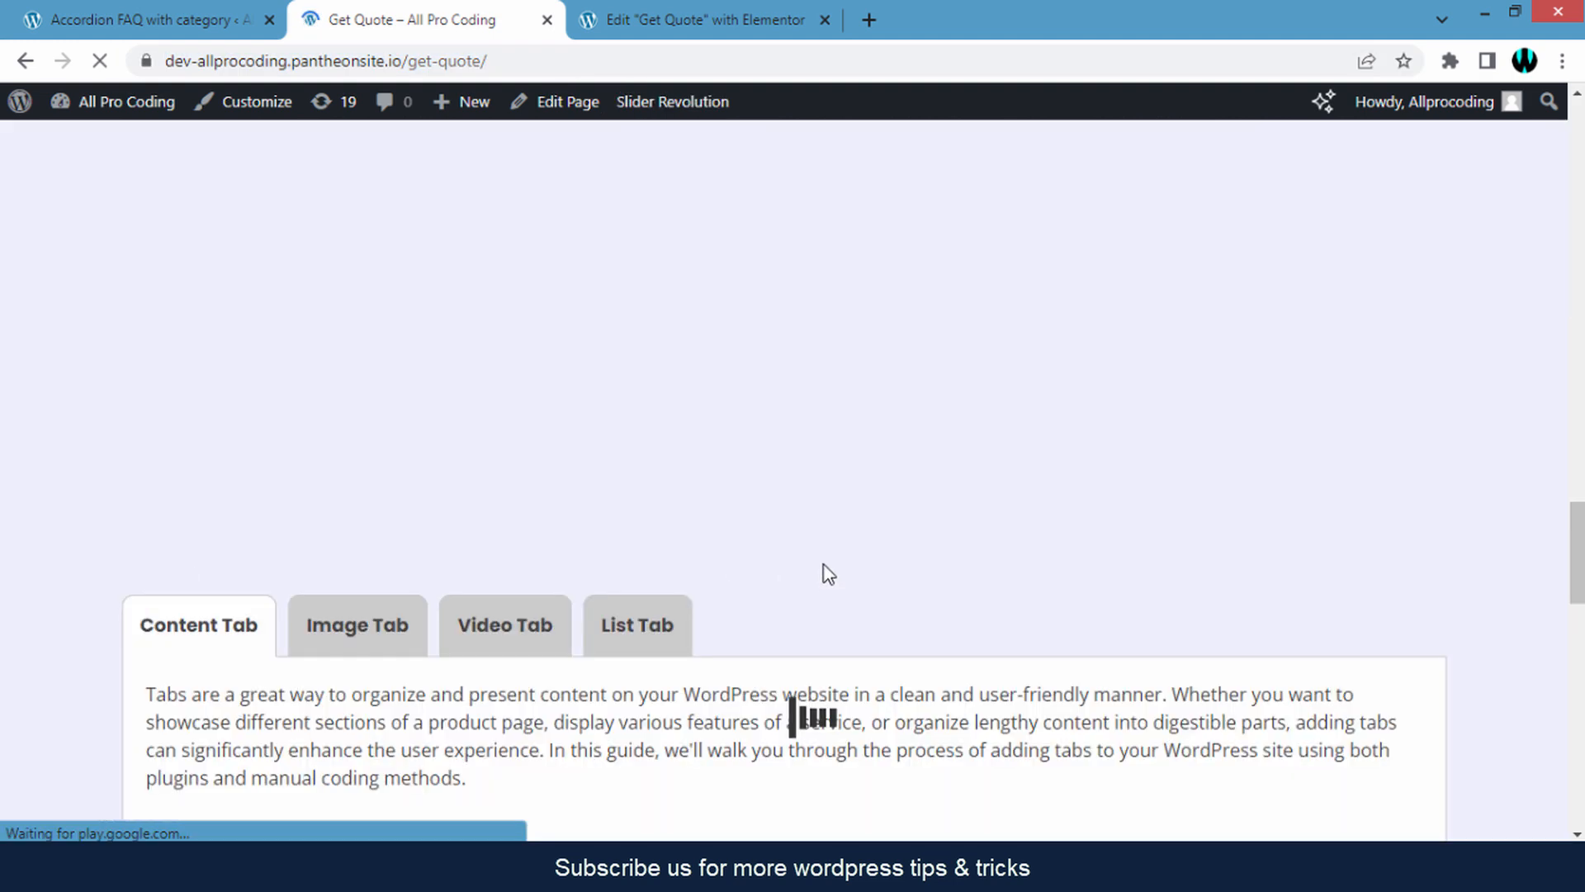
scroll(814, 542, down, 10)
scroll(810, 542, up, 3)
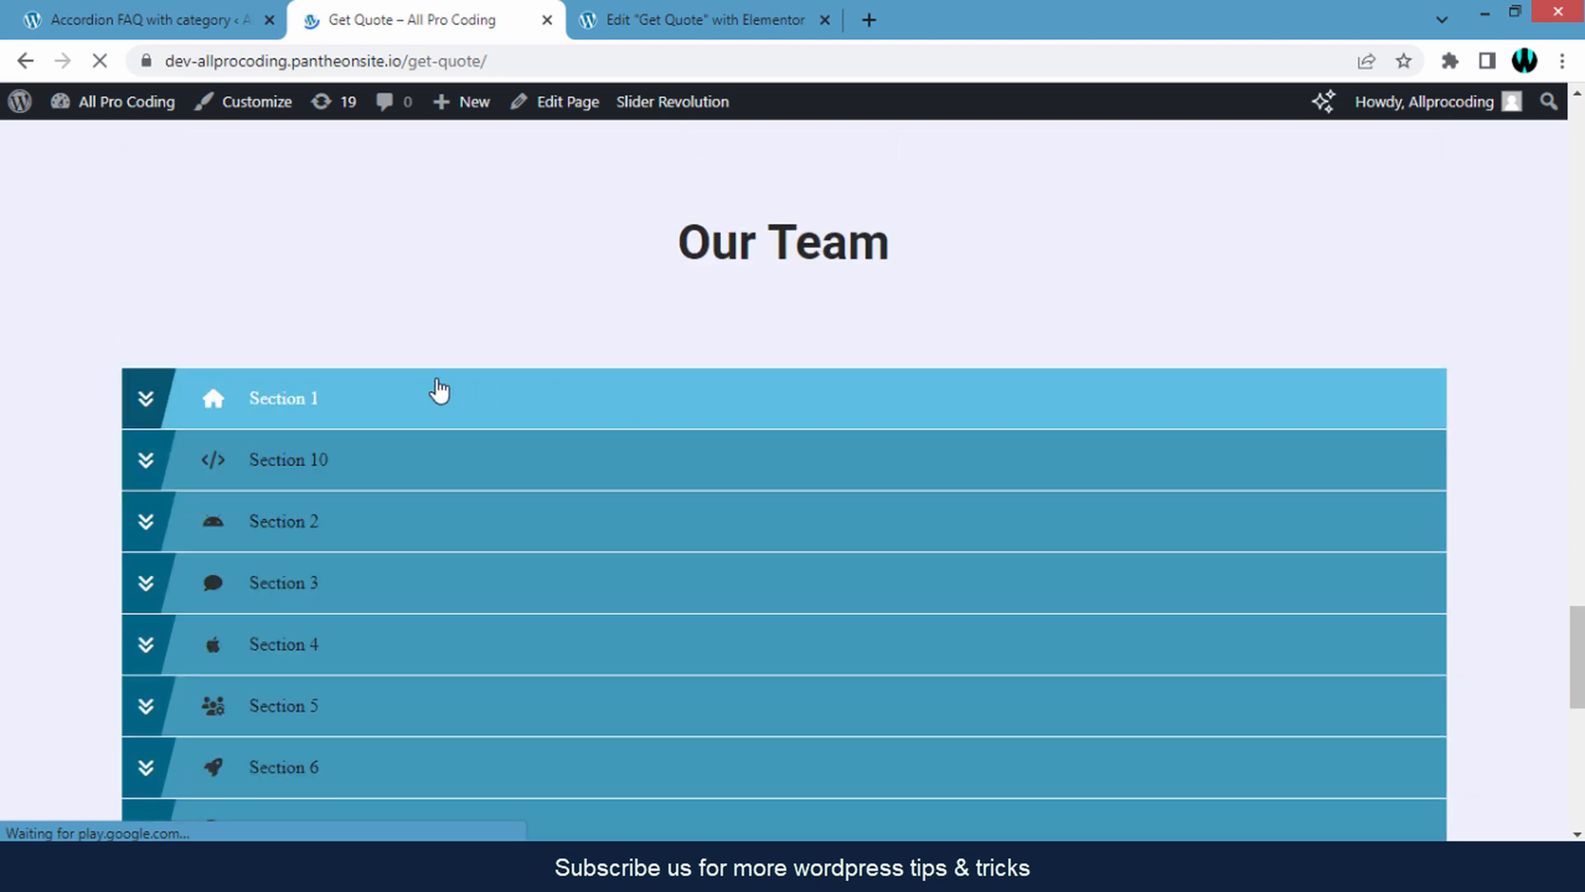
scroll(477, 344, down, 1)
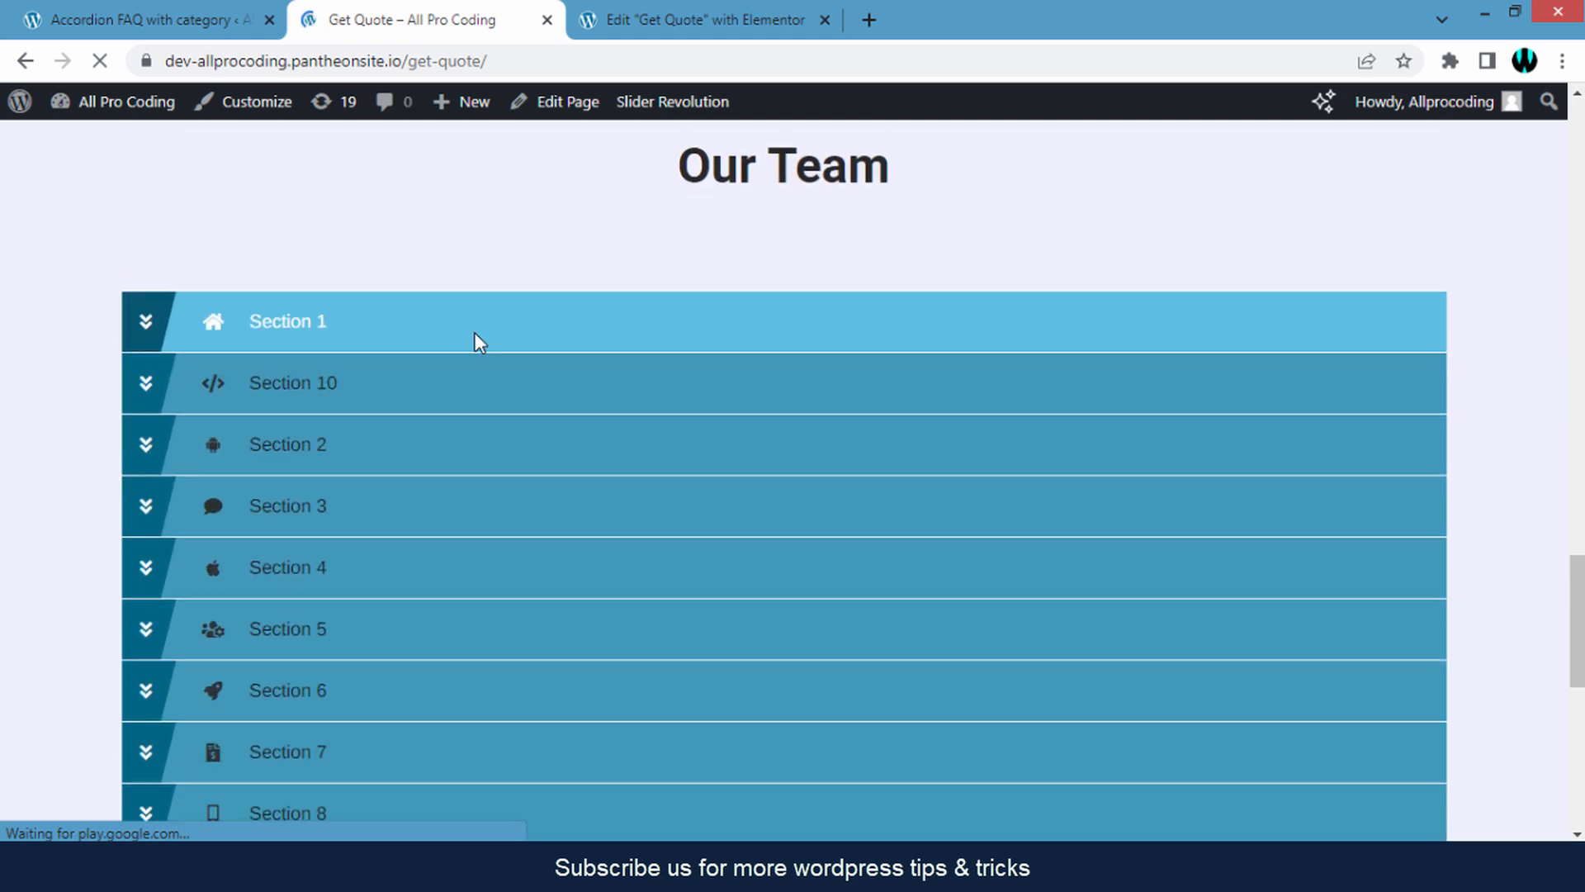
- Test the accordion on the live Get Quote page by expanding and collapsing Sections 10, 2 and 3
click(465, 306)
click(465, 306)
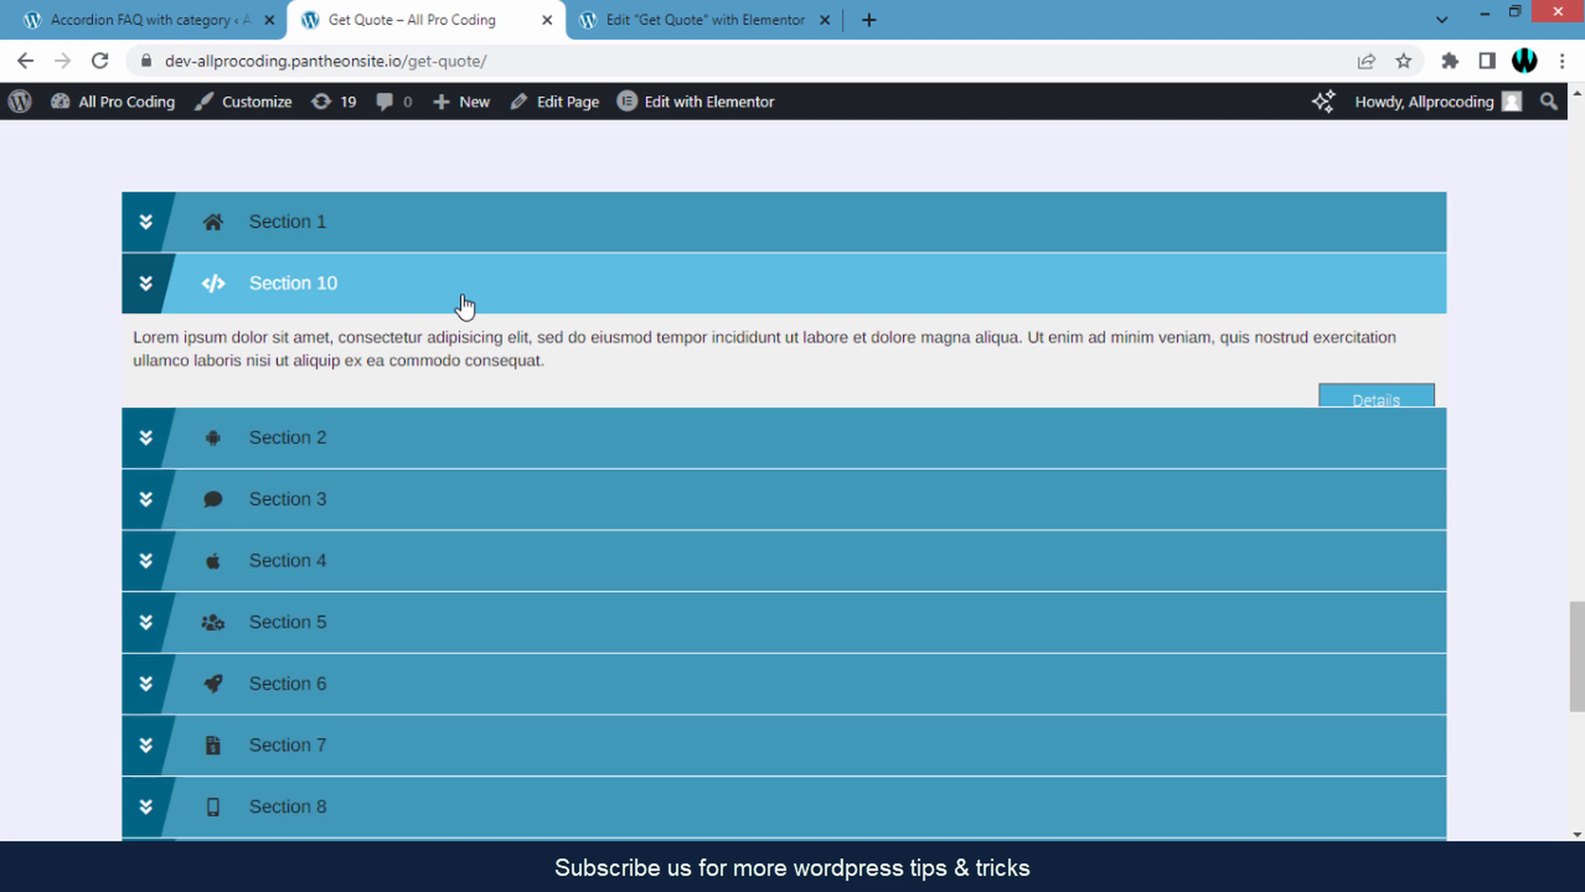
click(474, 357)
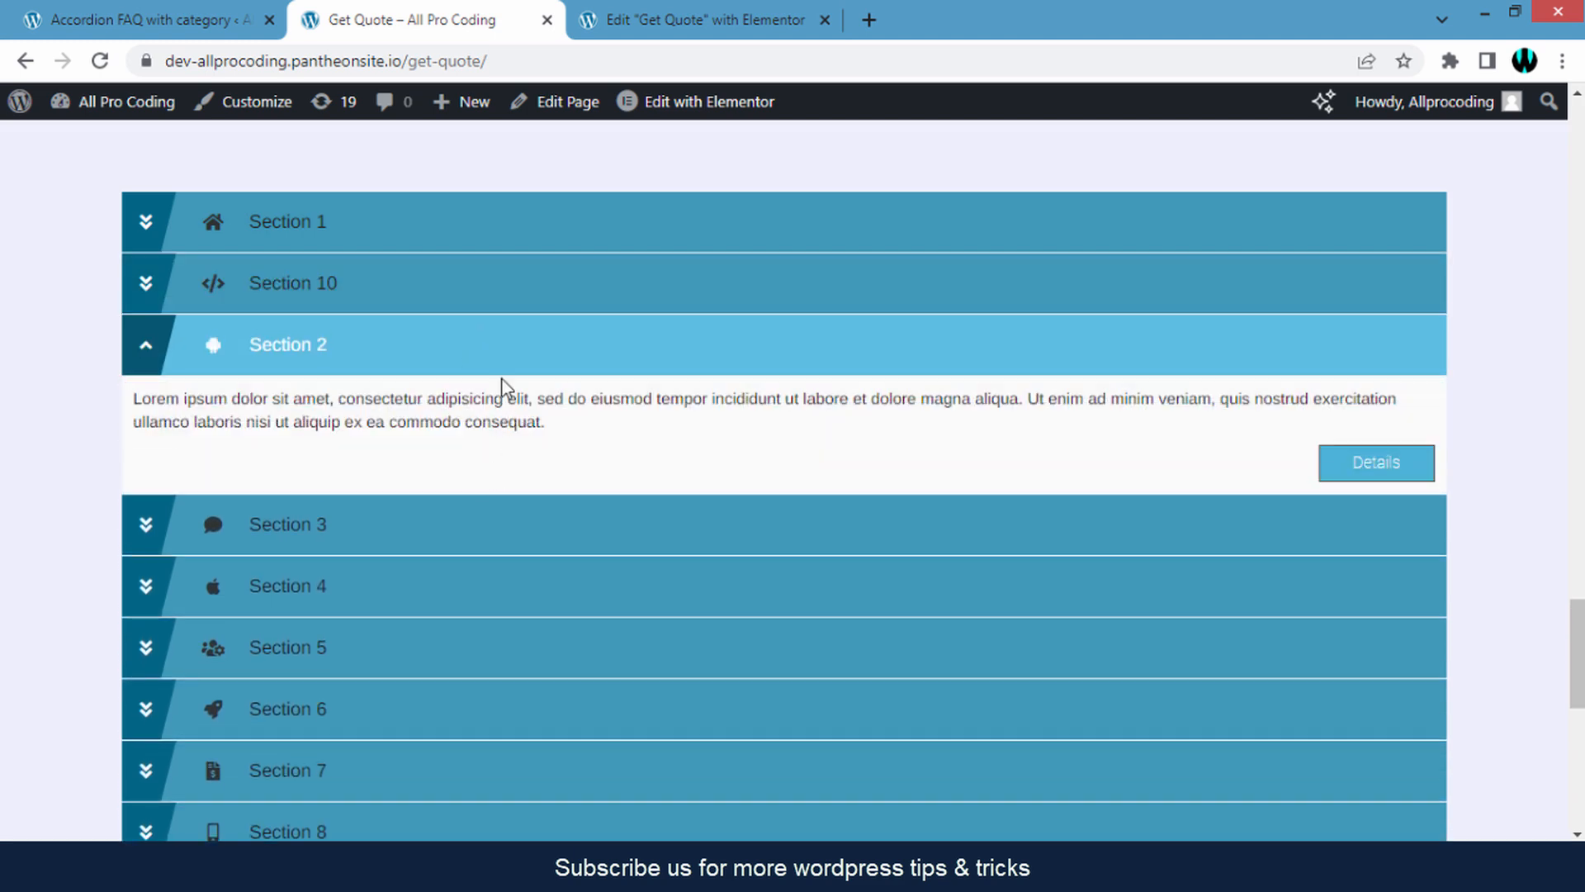
click(503, 364)
click(506, 296)
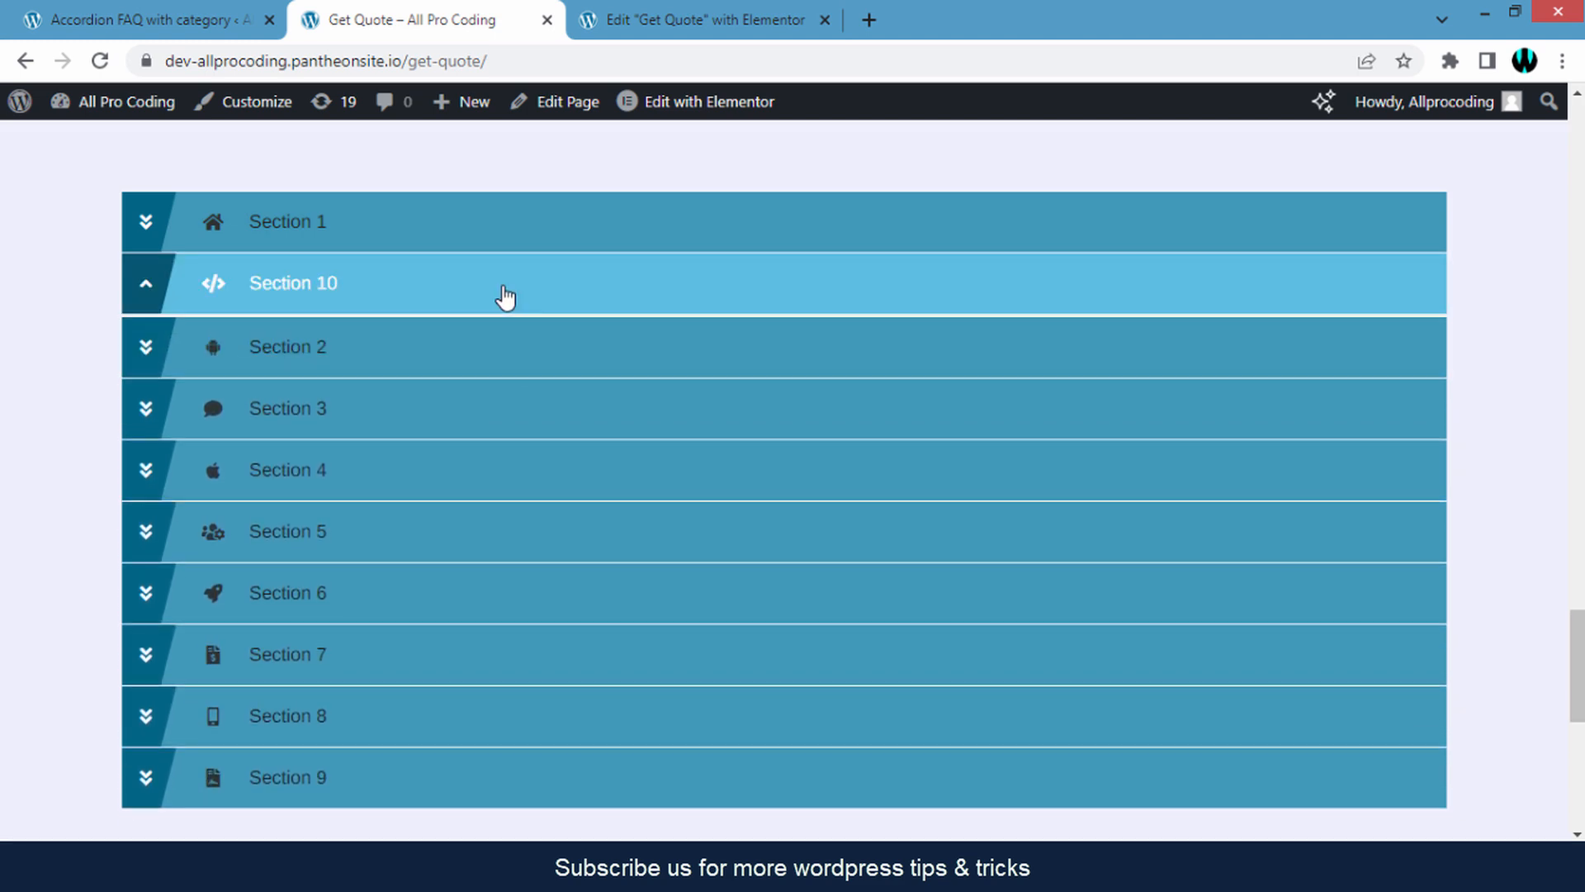
click(519, 433)
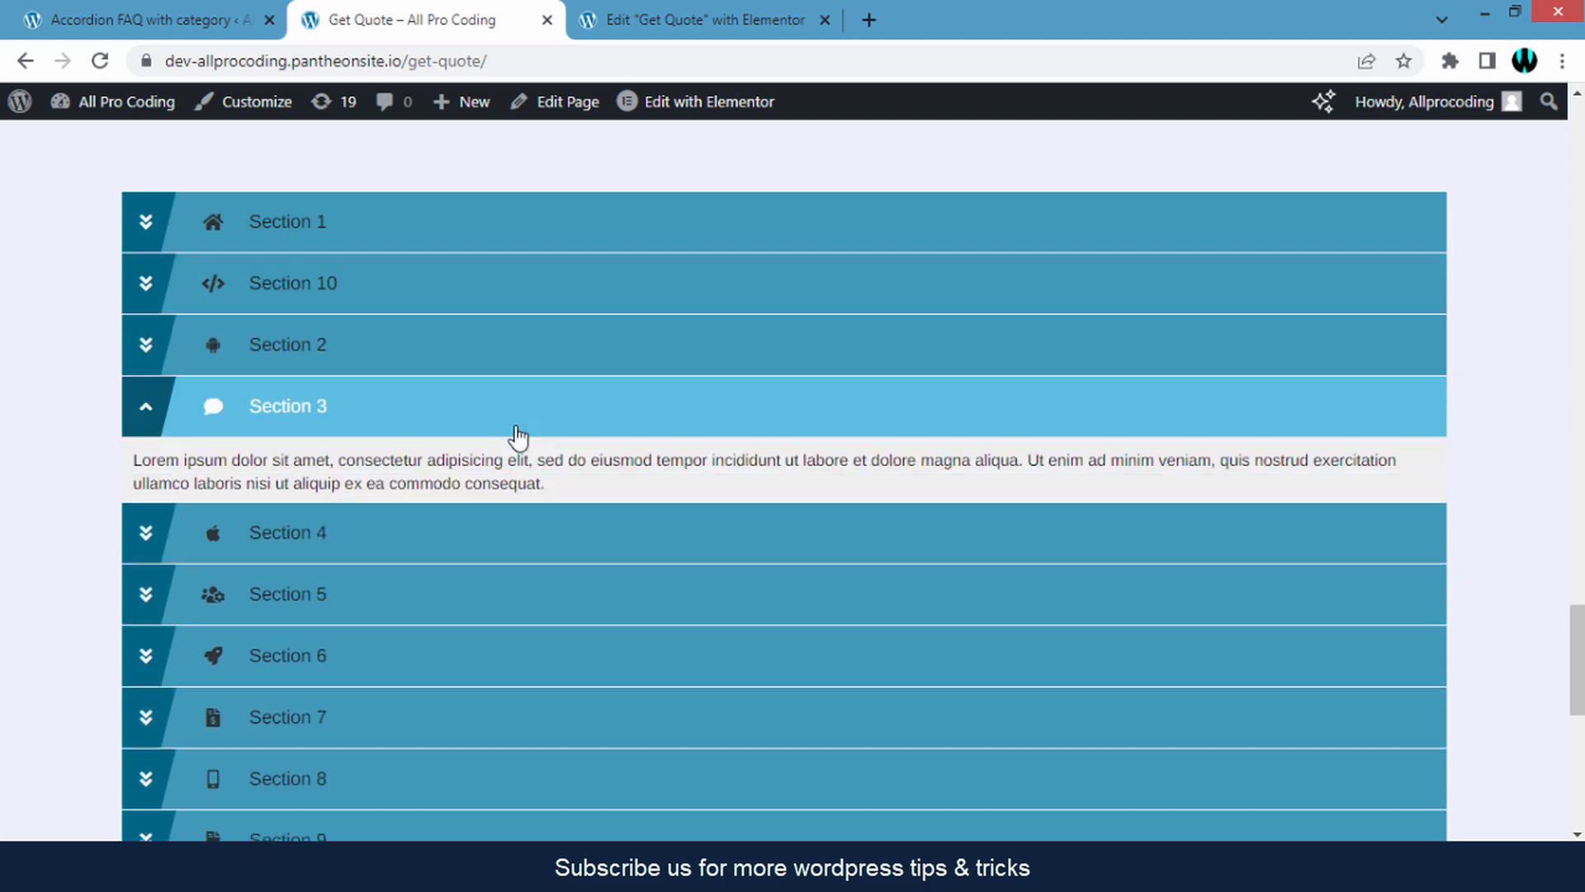
- Return to the plugin's shortcode list, open the faq template for editing and review its General settings
click(174, 19)
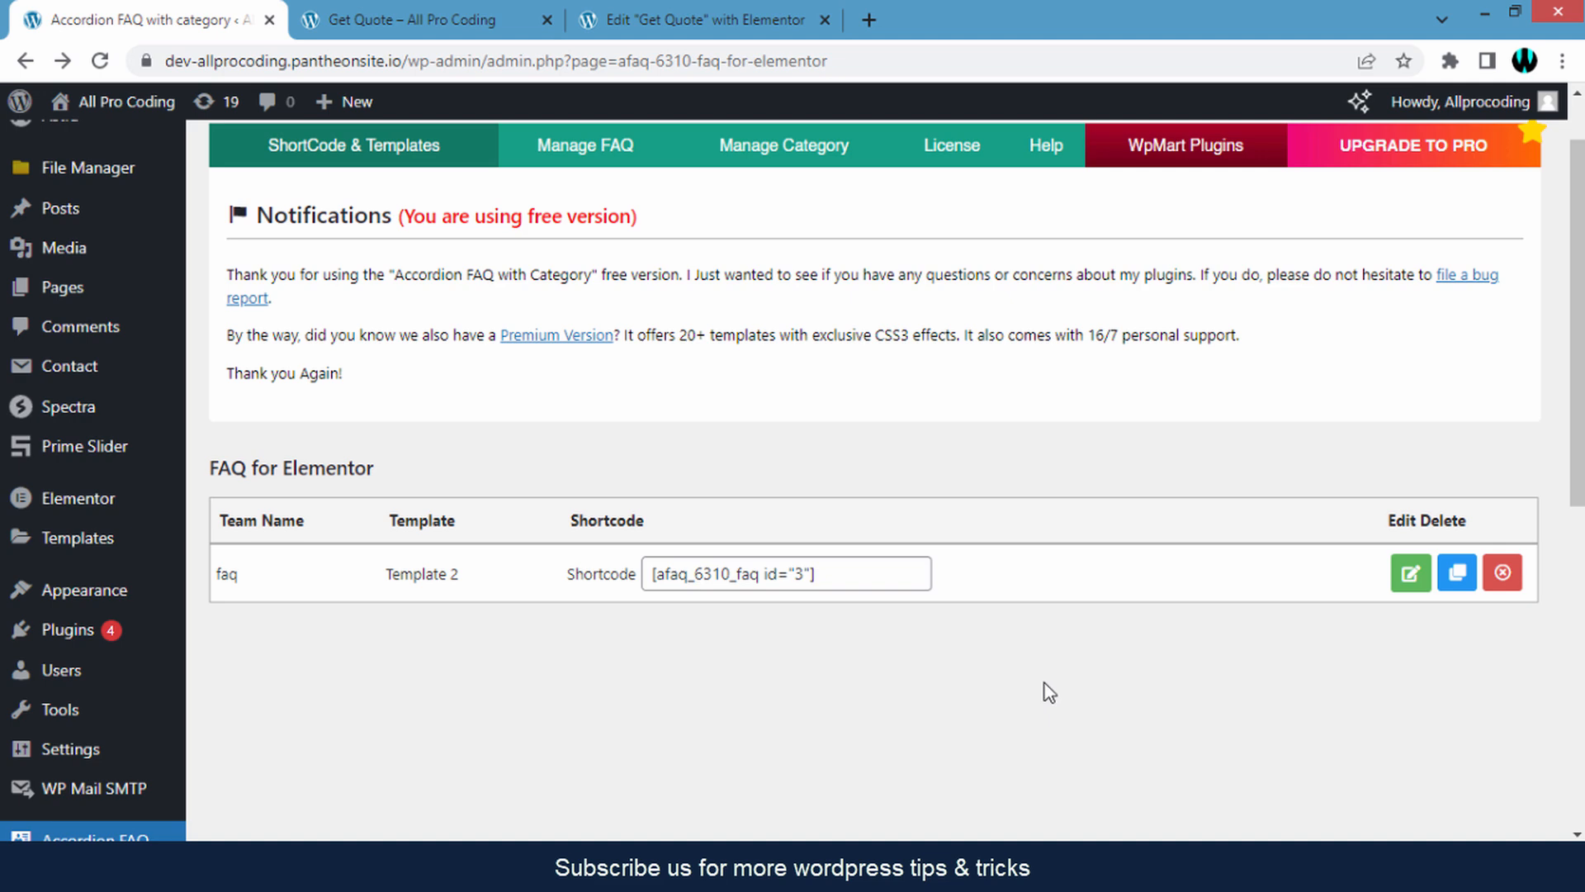
click(1410, 575)
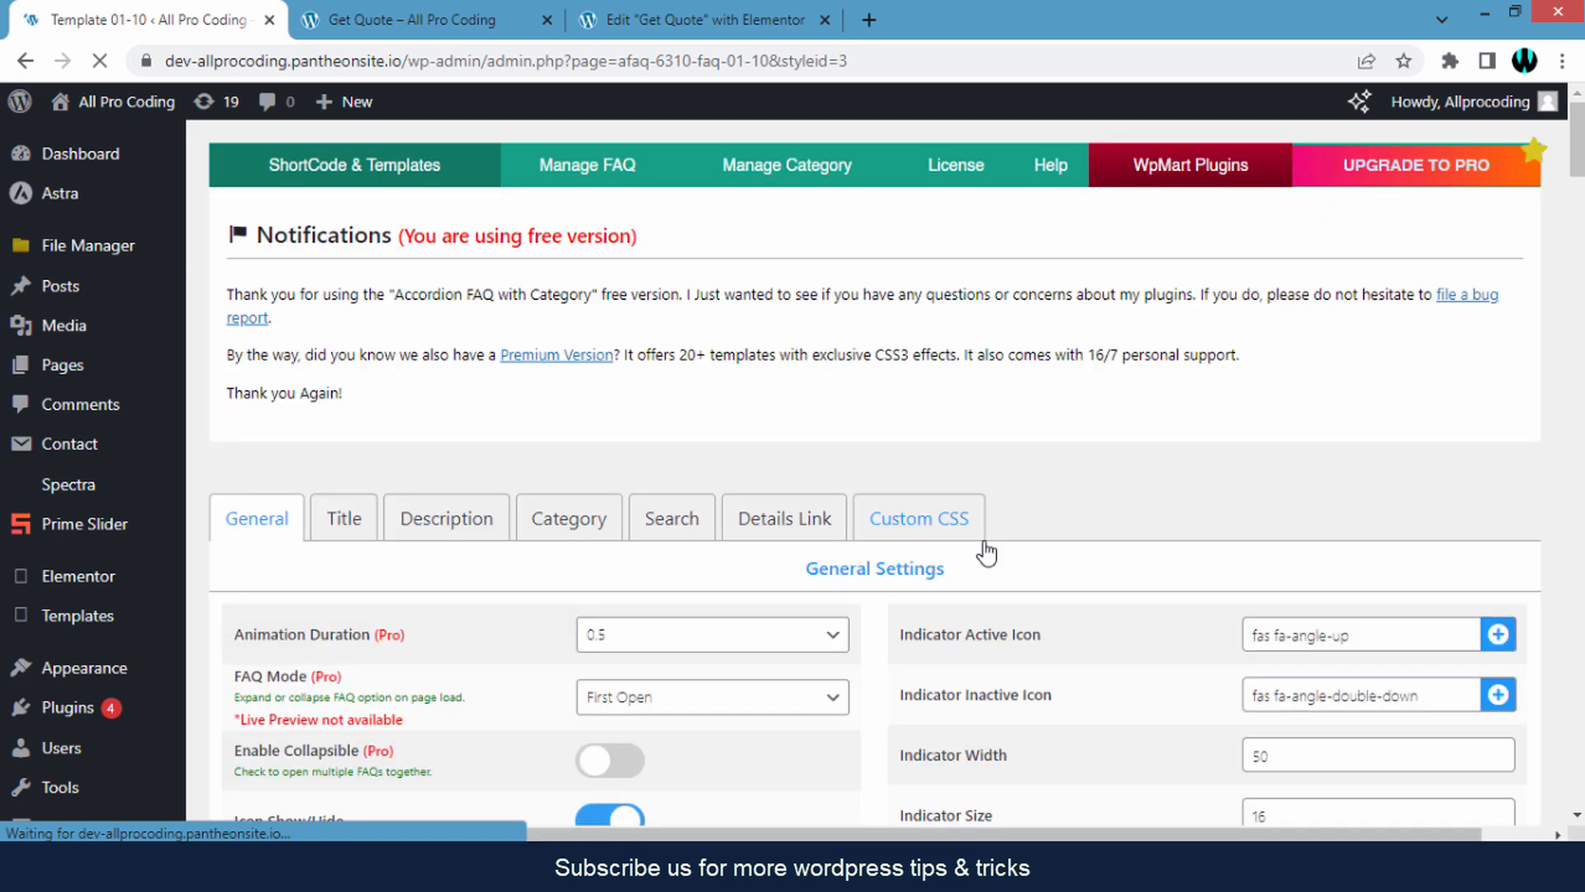
scroll(1038, 537, down, 3)
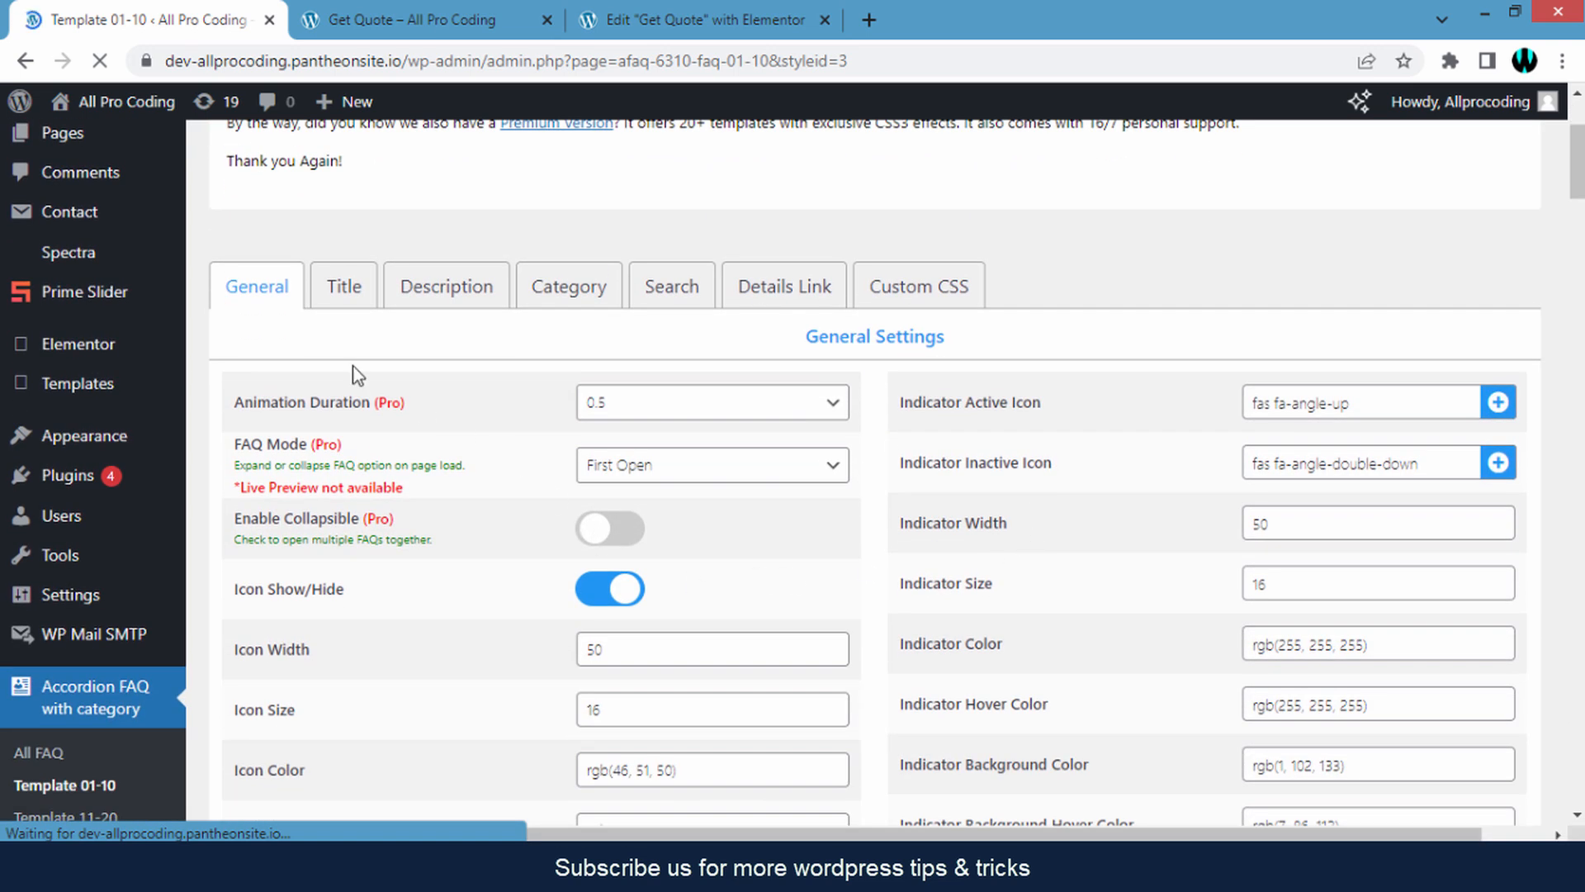
scroll(262, 314, down, 1)
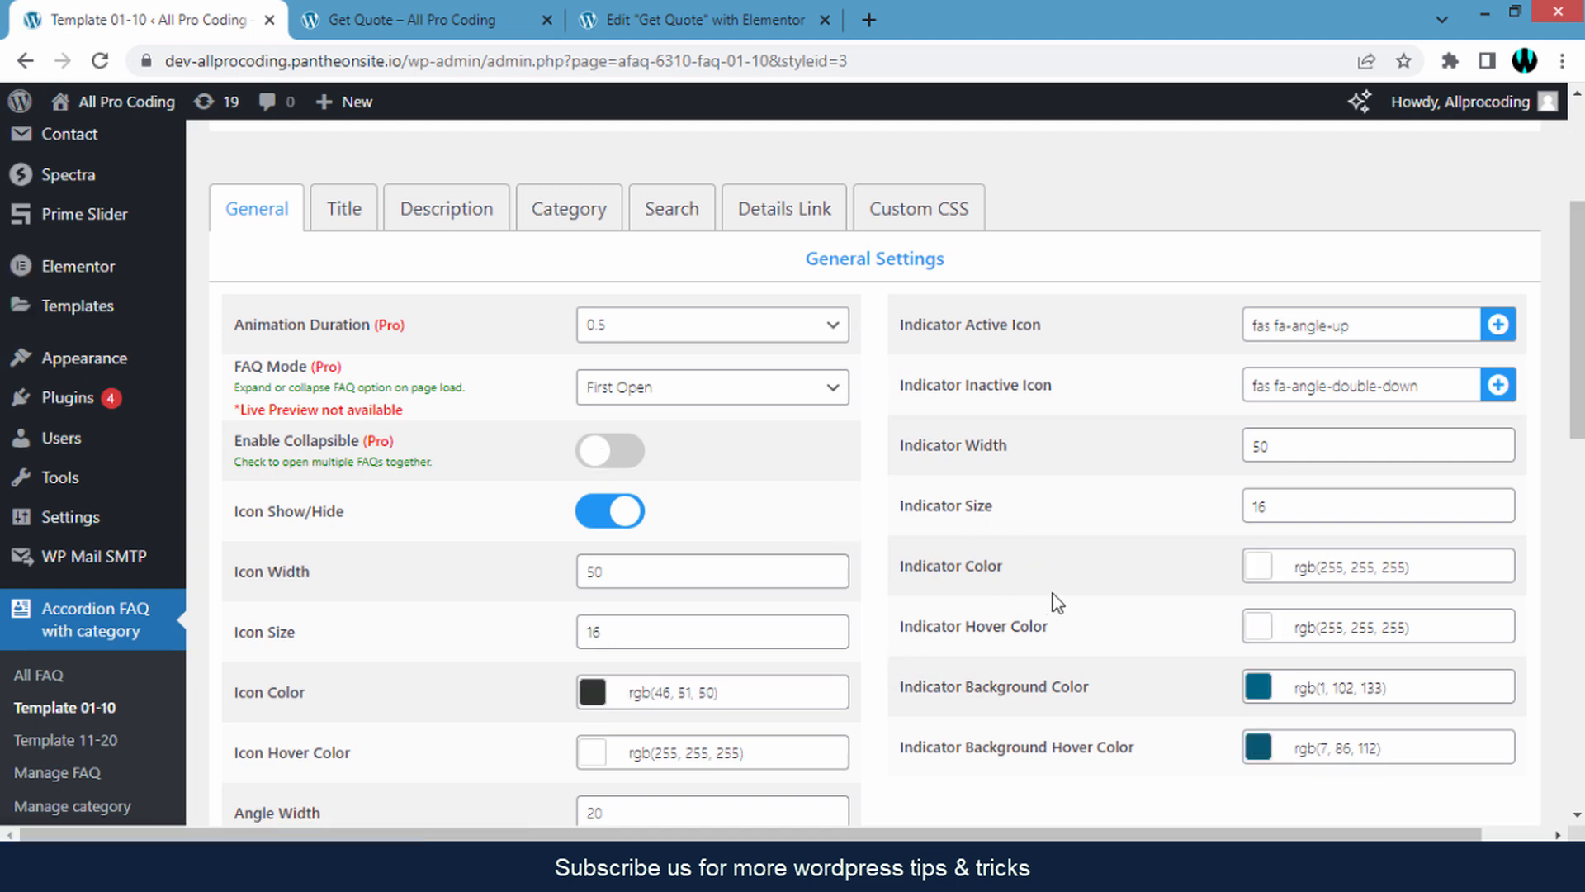
scroll(1058, 603, down, 2)
scroll(1126, 600, up, 1)
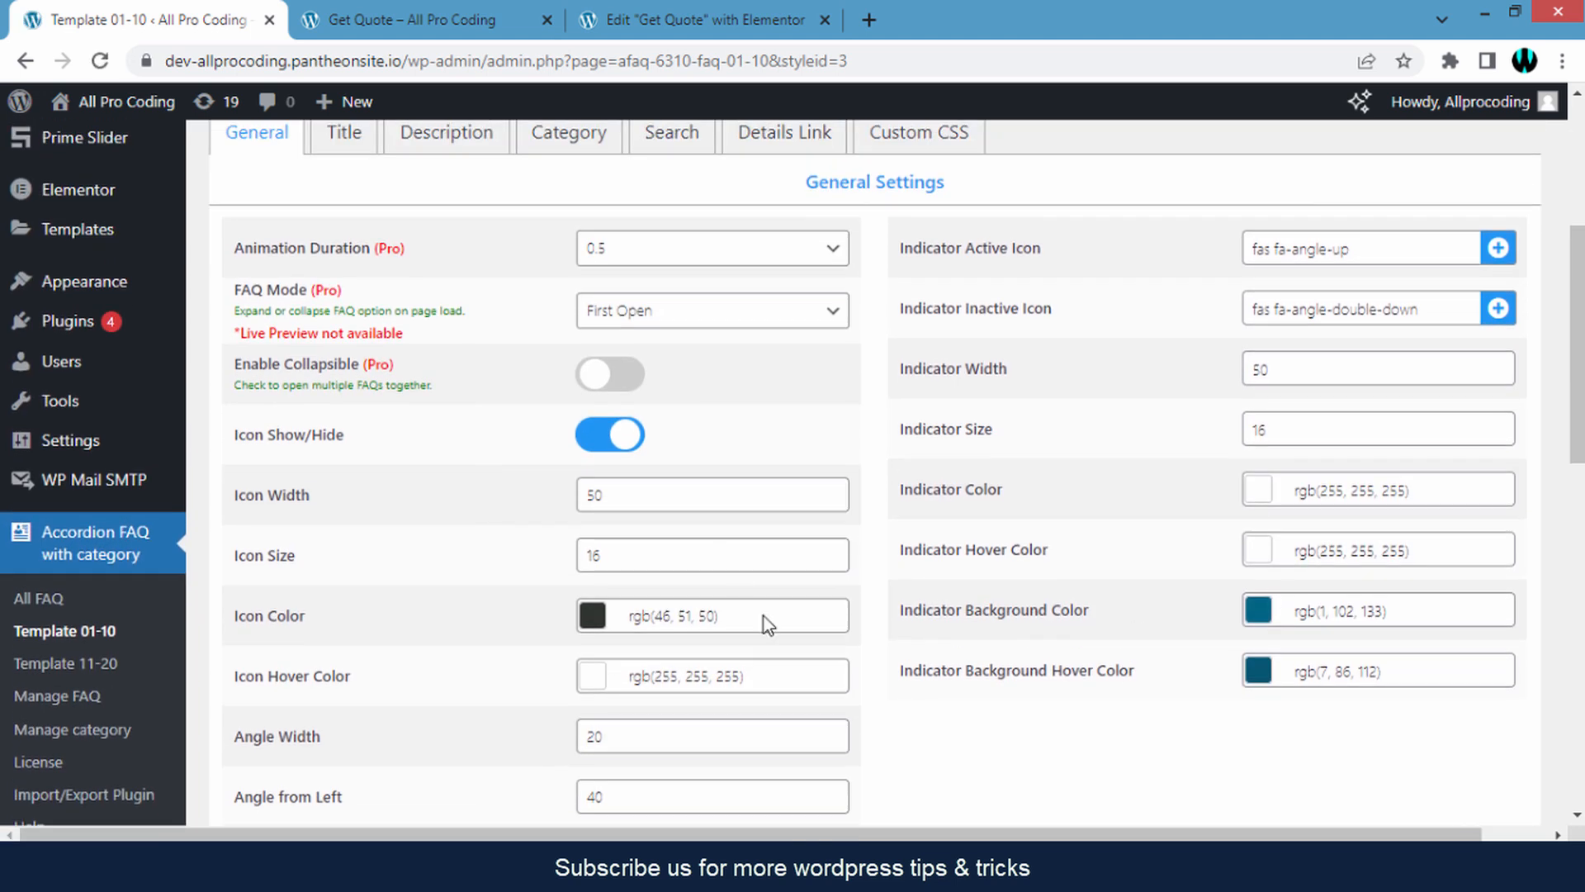
scroll(855, 495, up, 1)
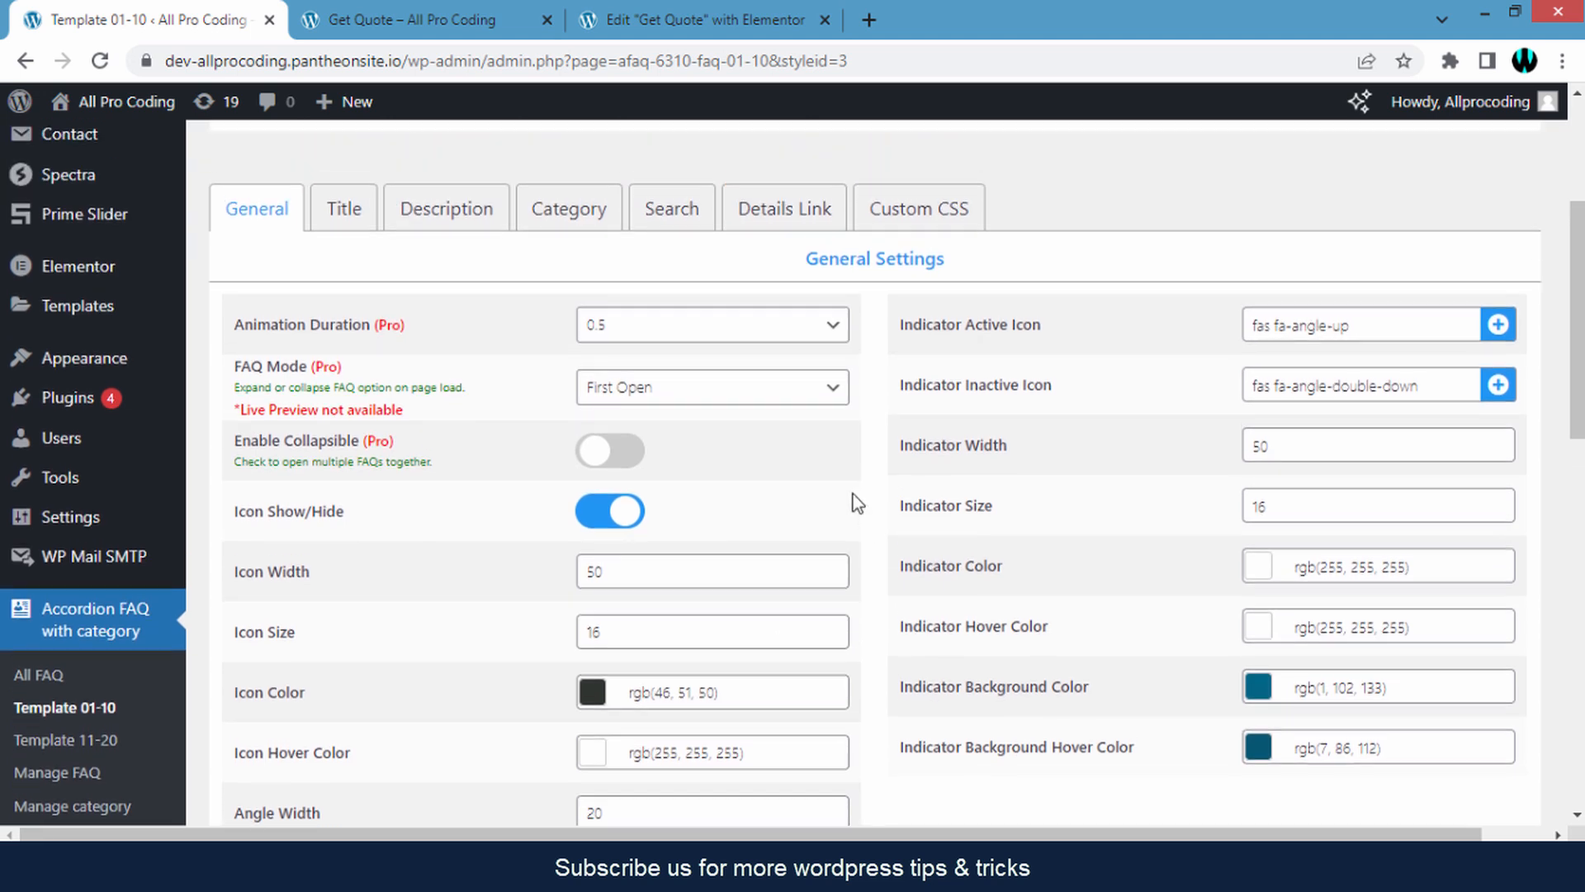
- Review the template's Title settings against the live accordion, and examine the Description settings including the font family
click(346, 217)
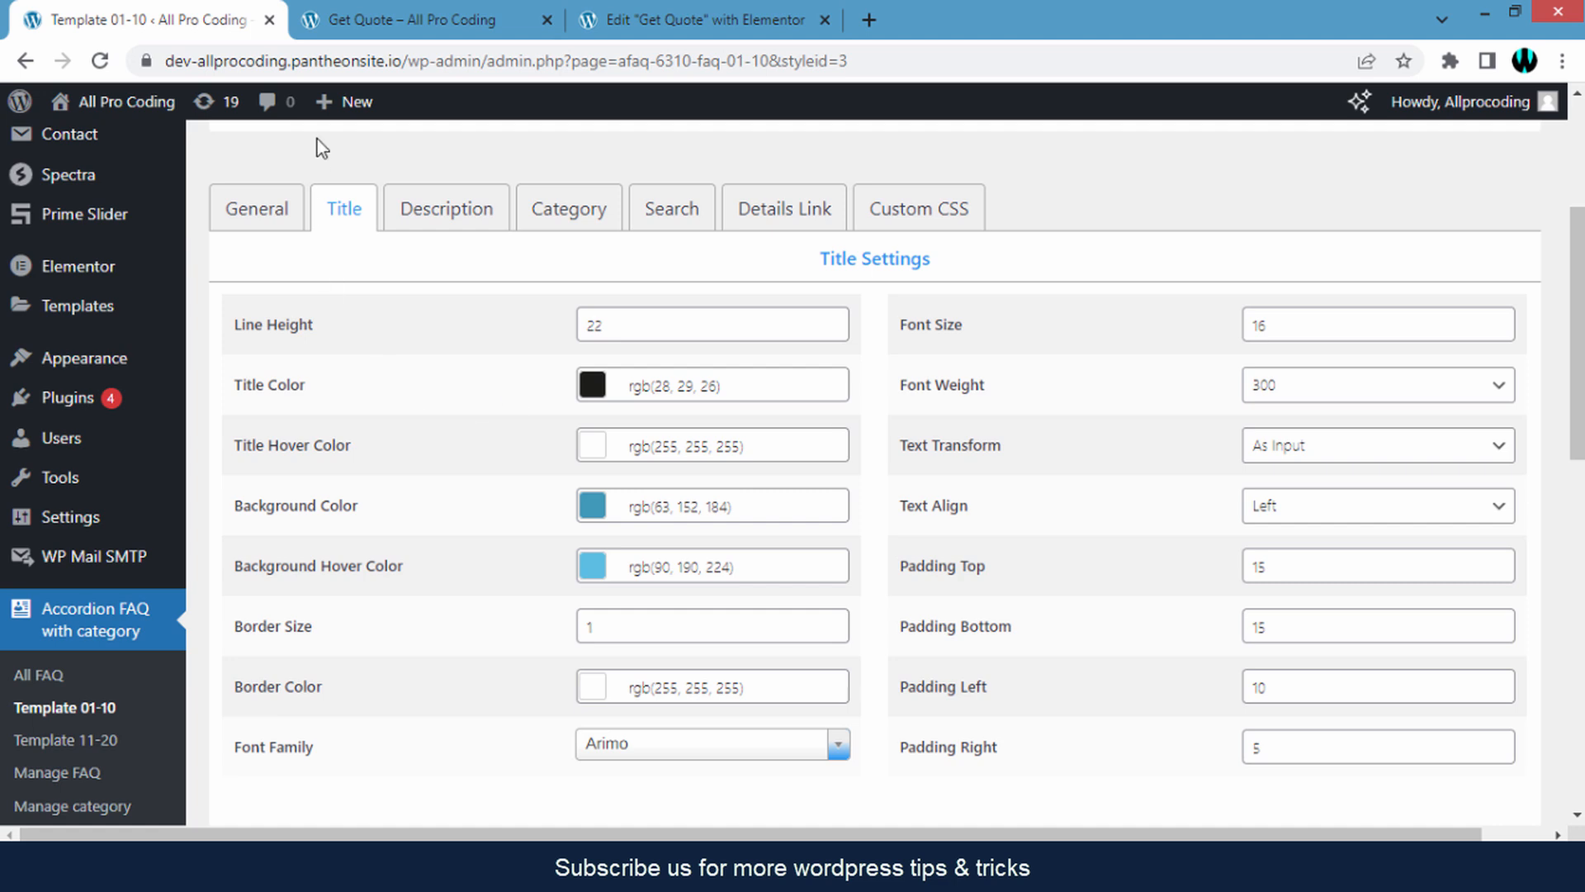
click(351, 19)
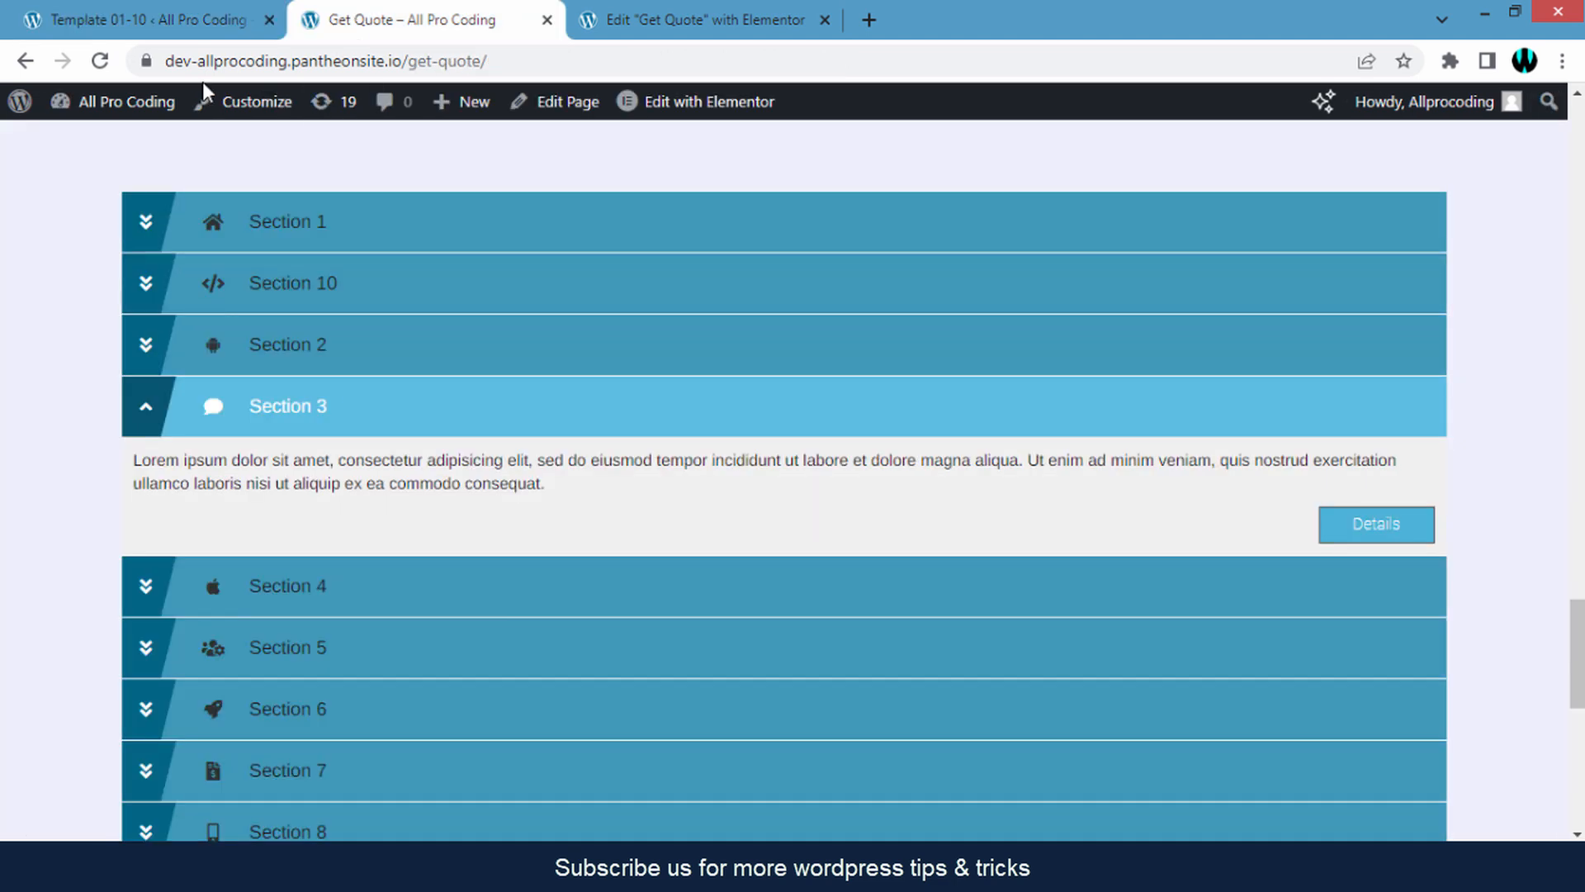
click(146, 18)
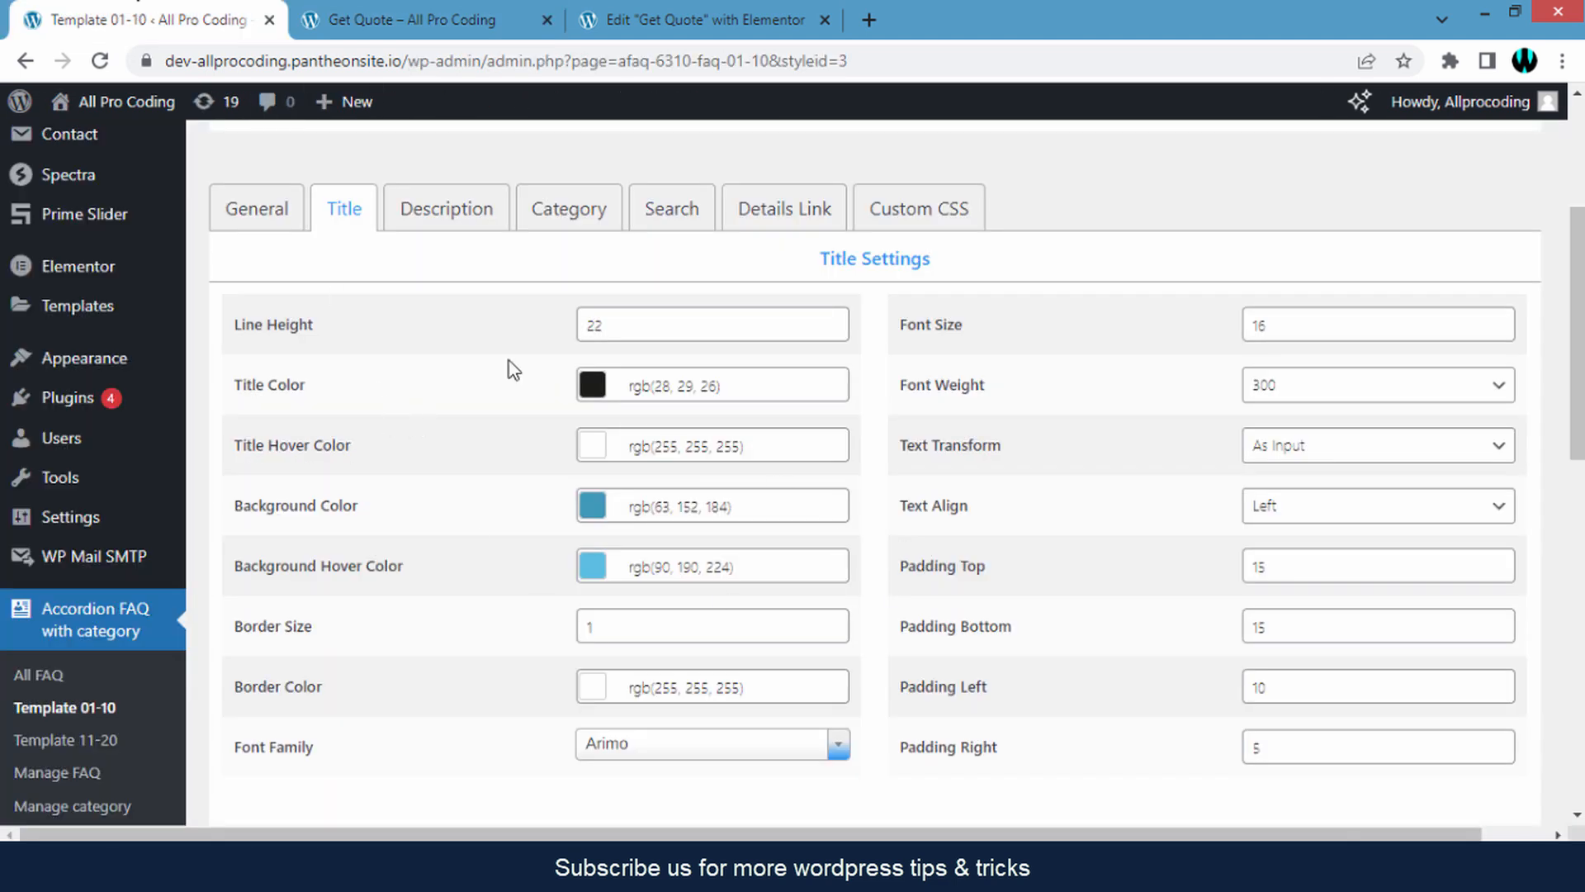
click(452, 232)
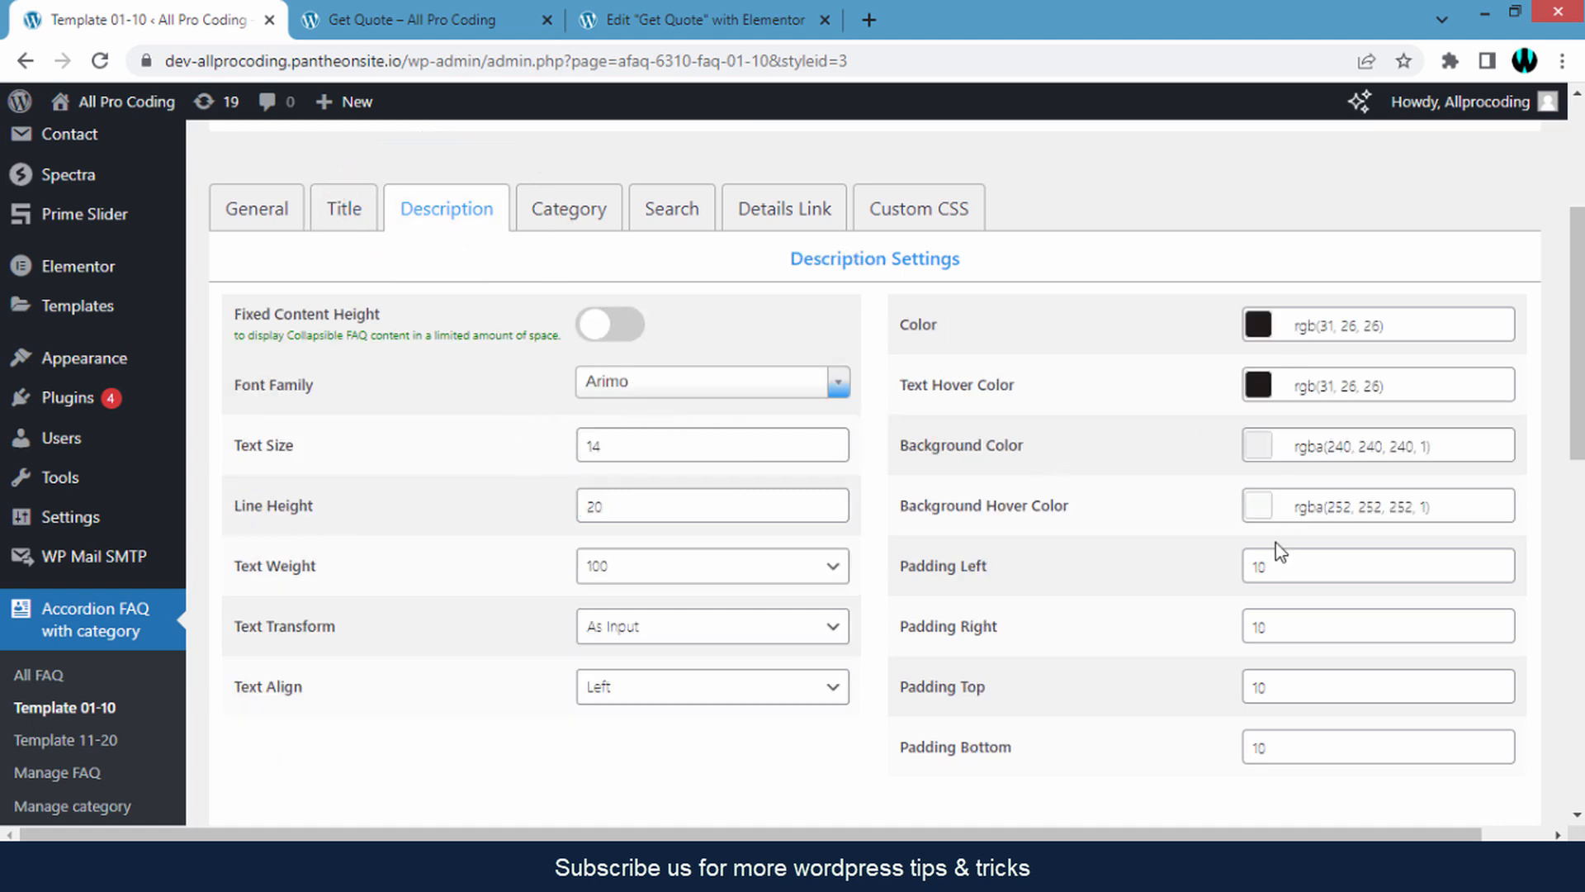
click(837, 388)
click(836, 392)
- Turn off the Details Link in the template, check the live preview and save the template
click(777, 212)
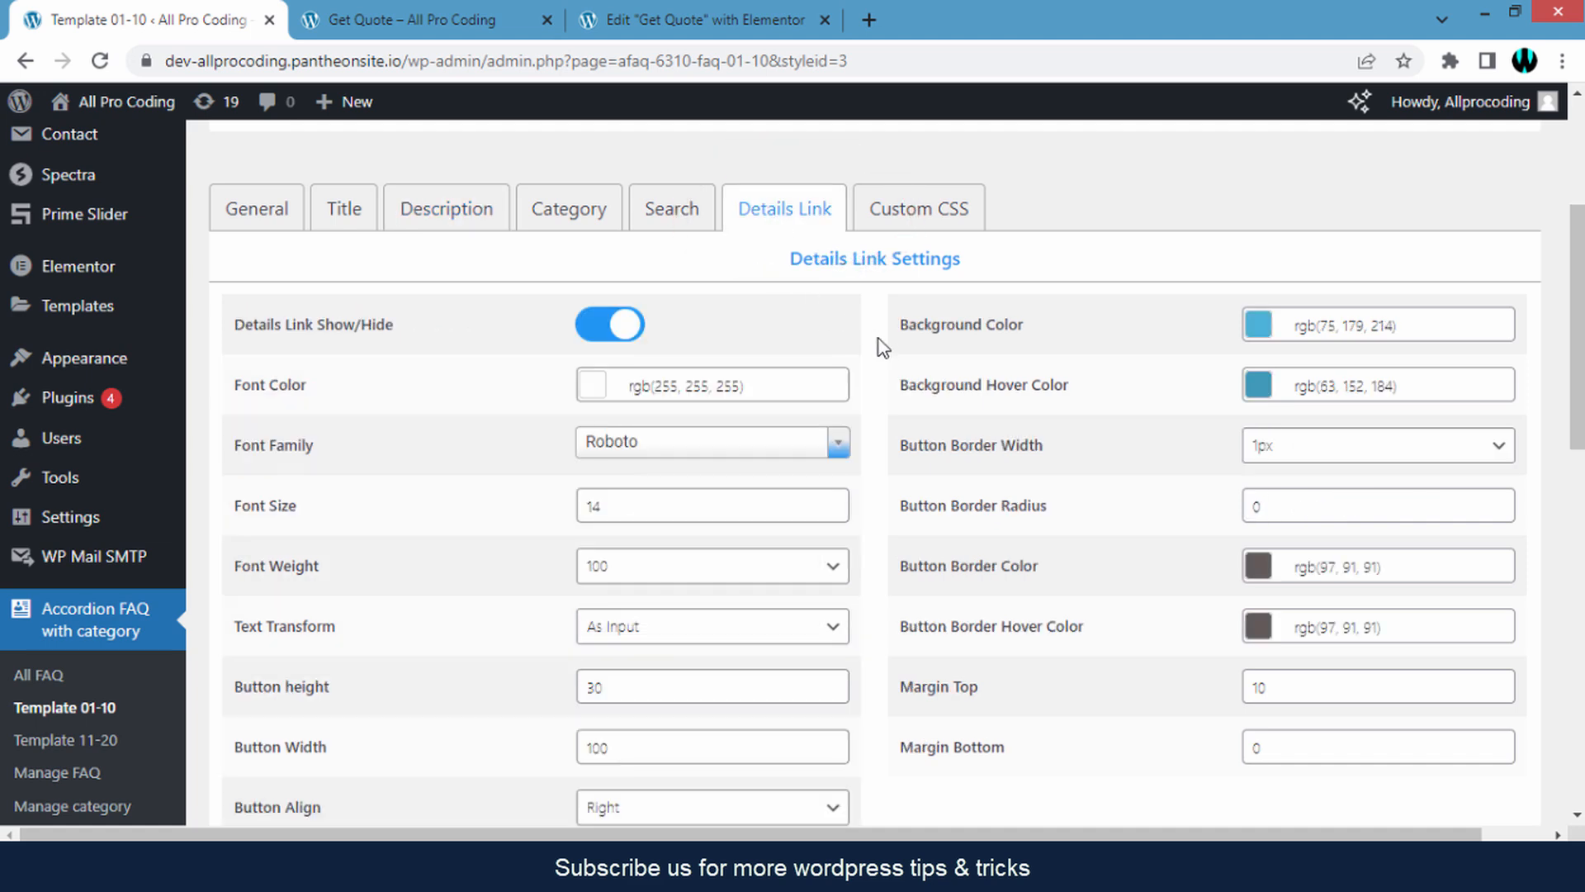
scroll(879, 340, down, 9)
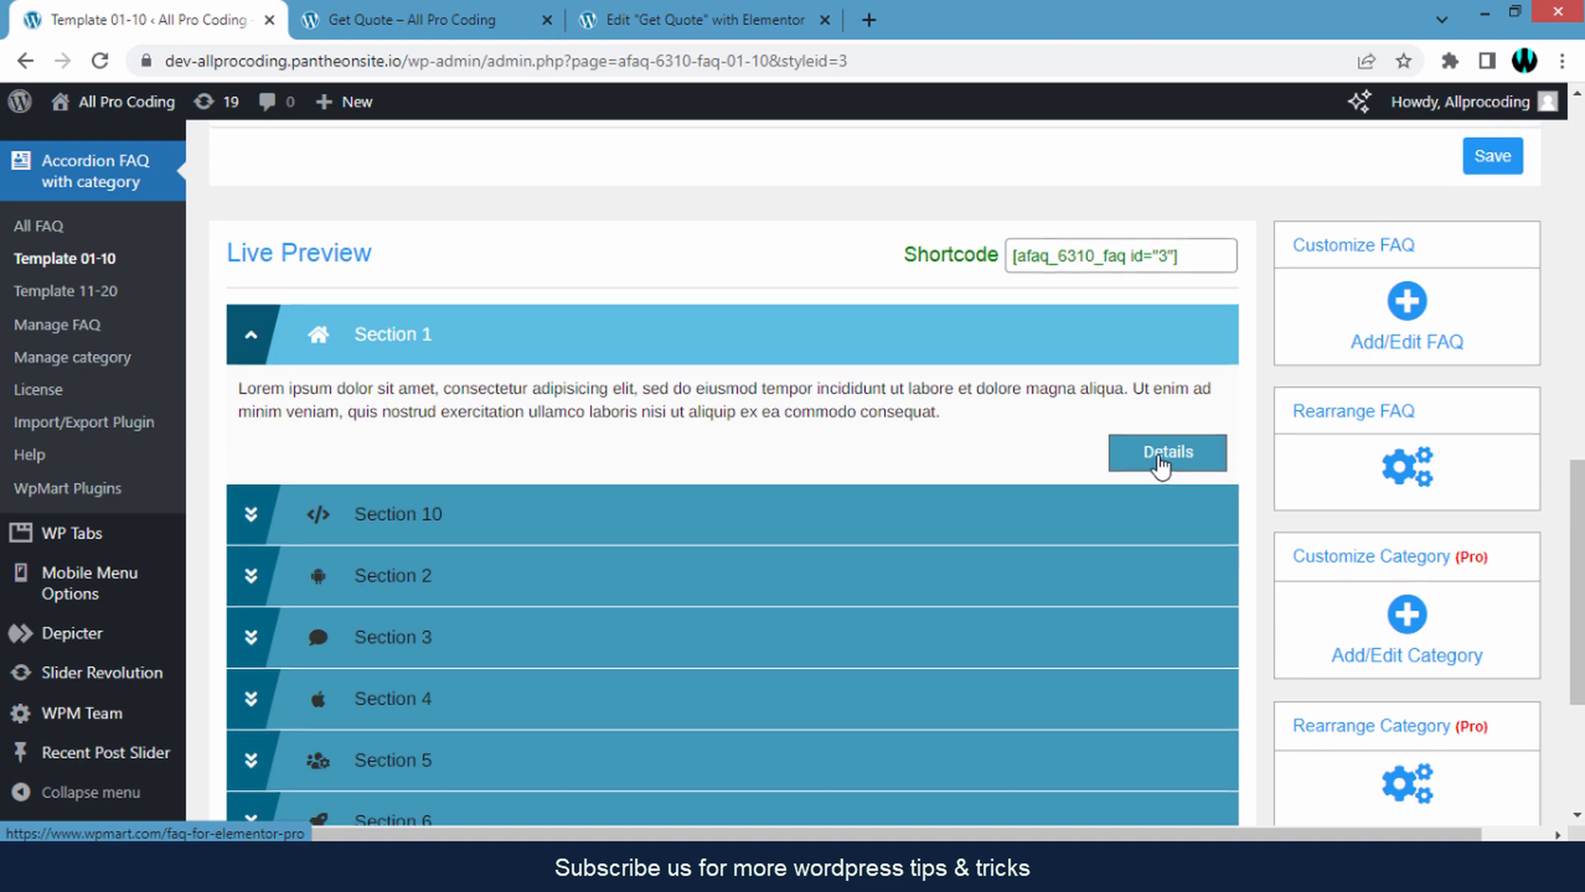
scroll(1160, 462, up, 8)
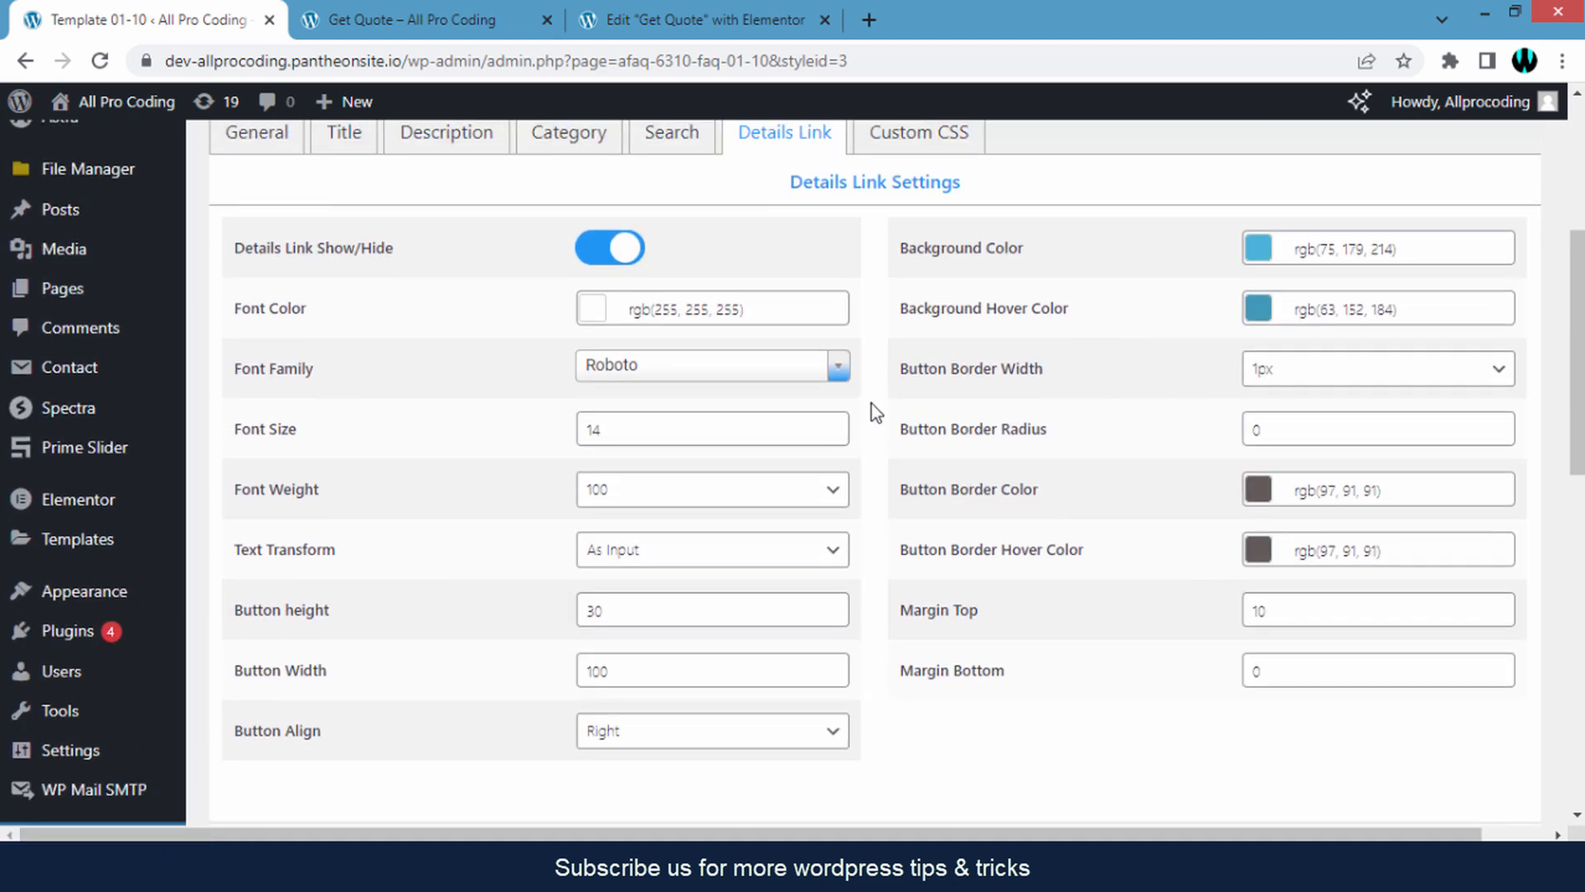
click(588, 267)
scroll(587, 269, down, 2)
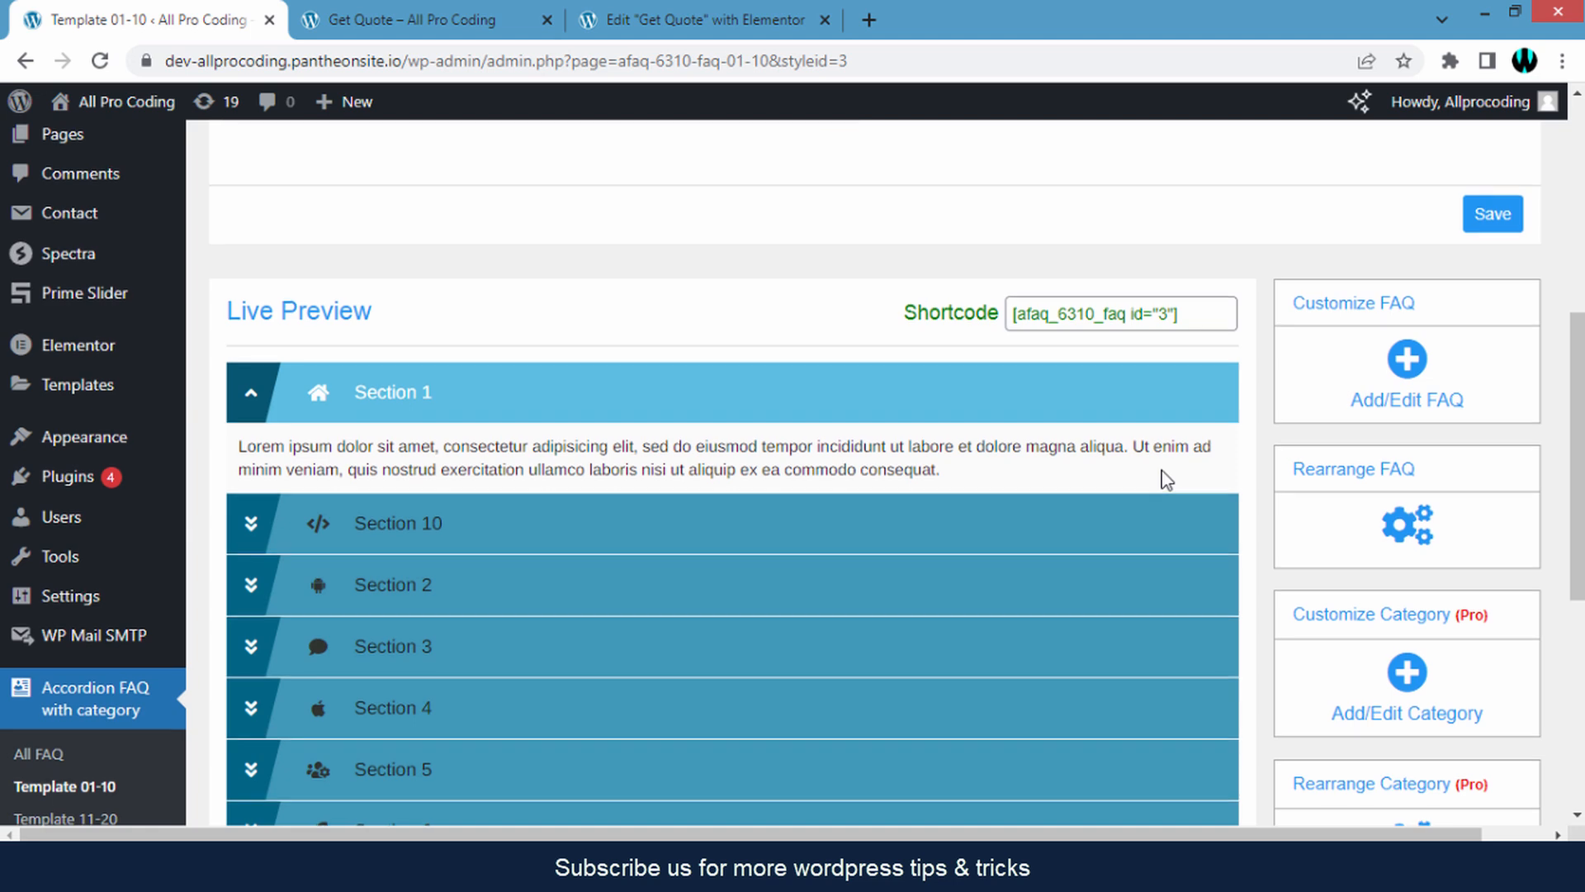
scroll(1166, 479, up, 5)
scroll(1040, 513, down, 1)
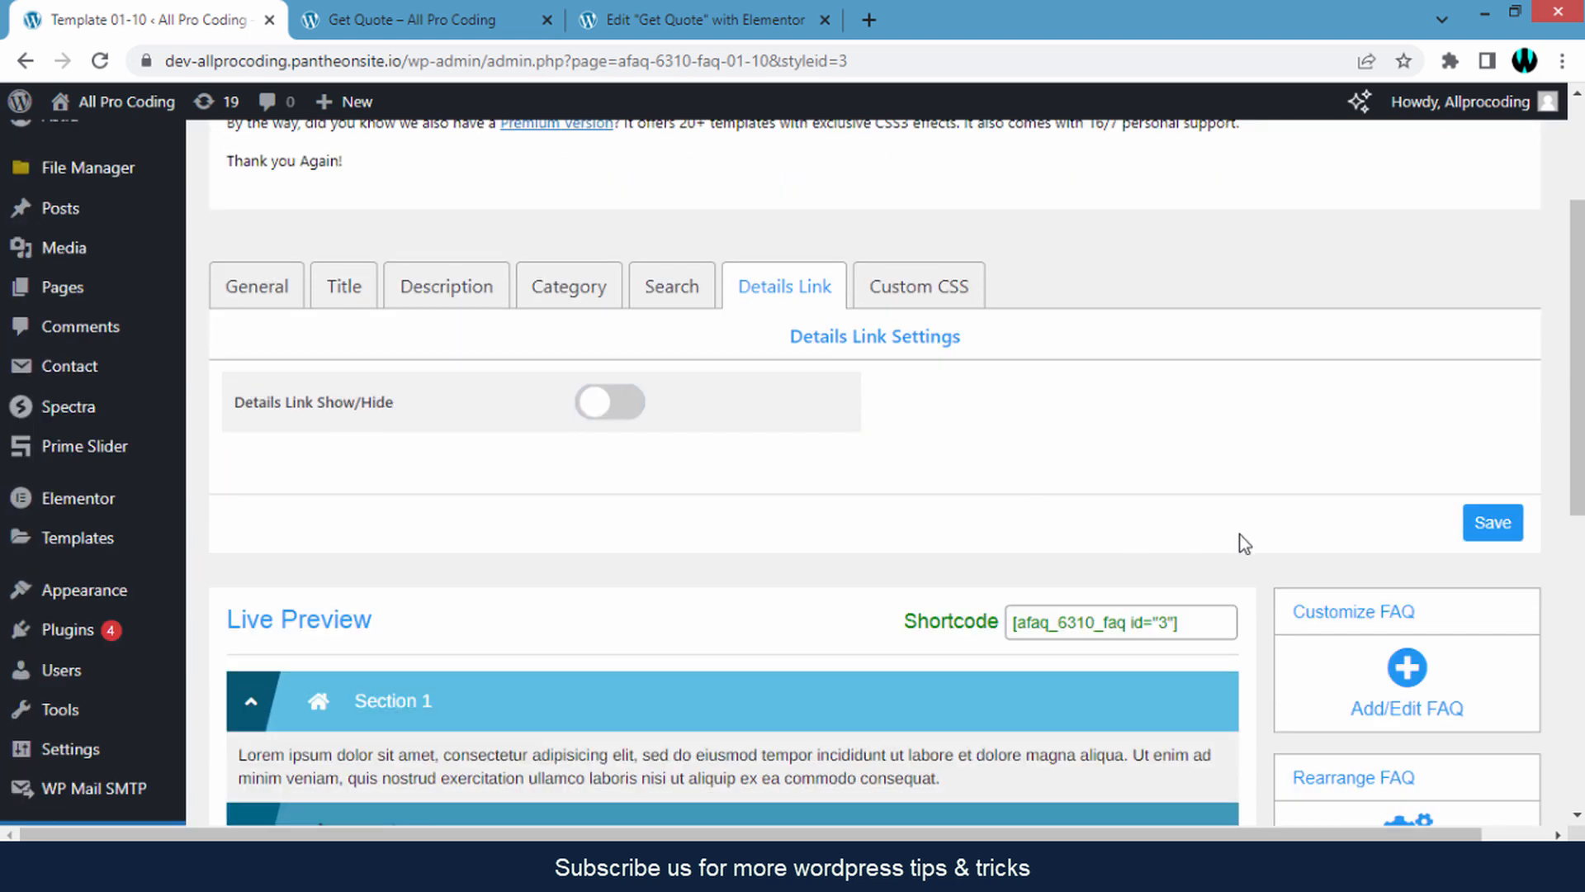
click(1491, 532)
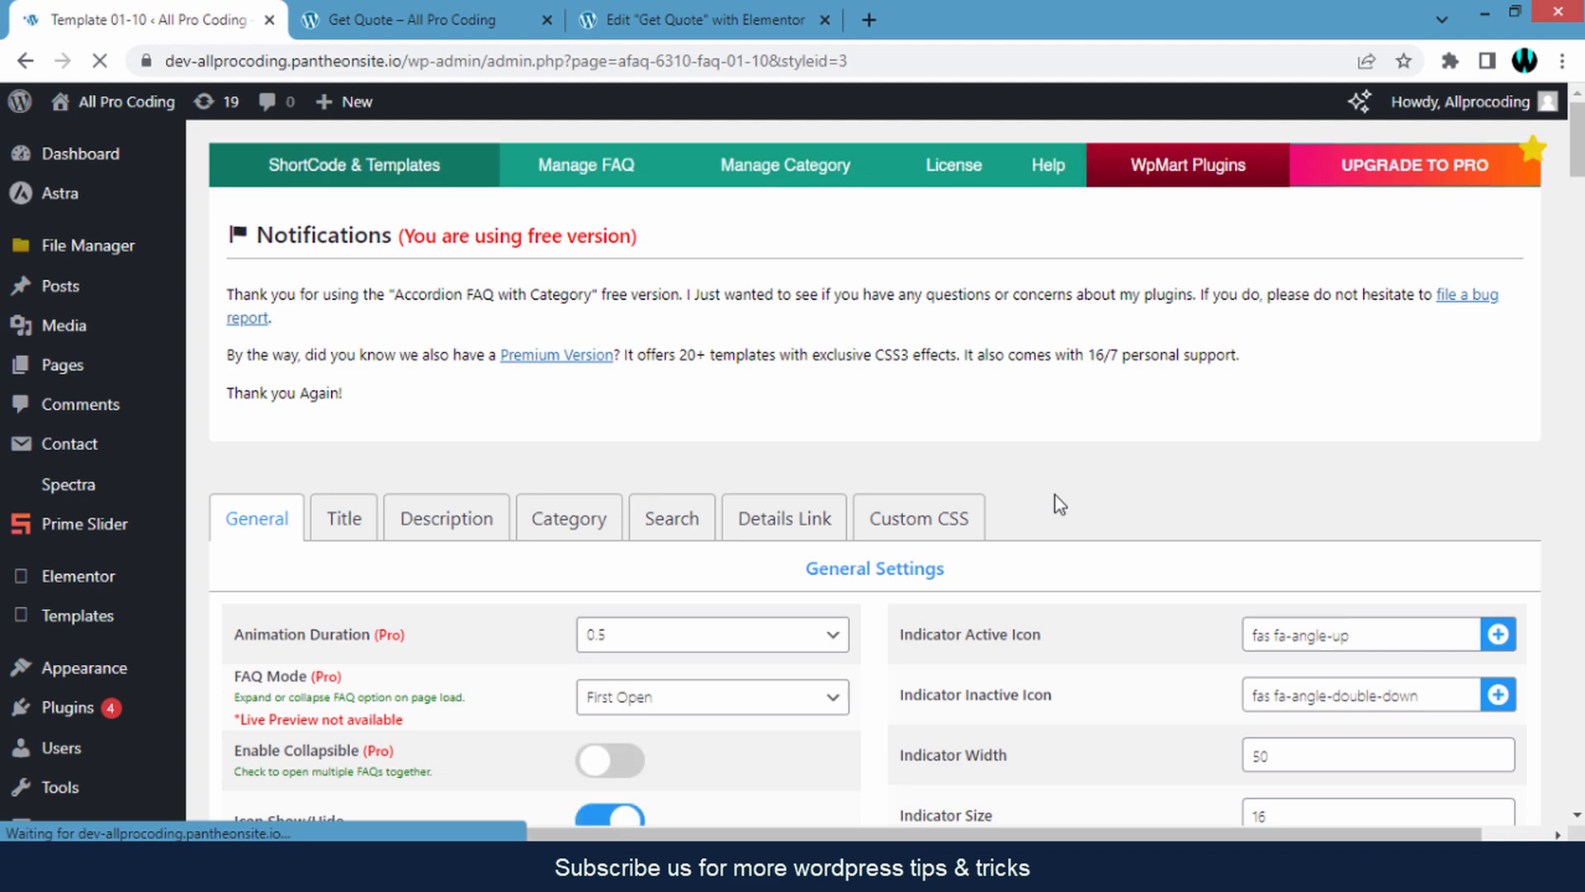
- Go to the plugin's category management and save a new category with blank name, description and icon and serial 1
click(780, 181)
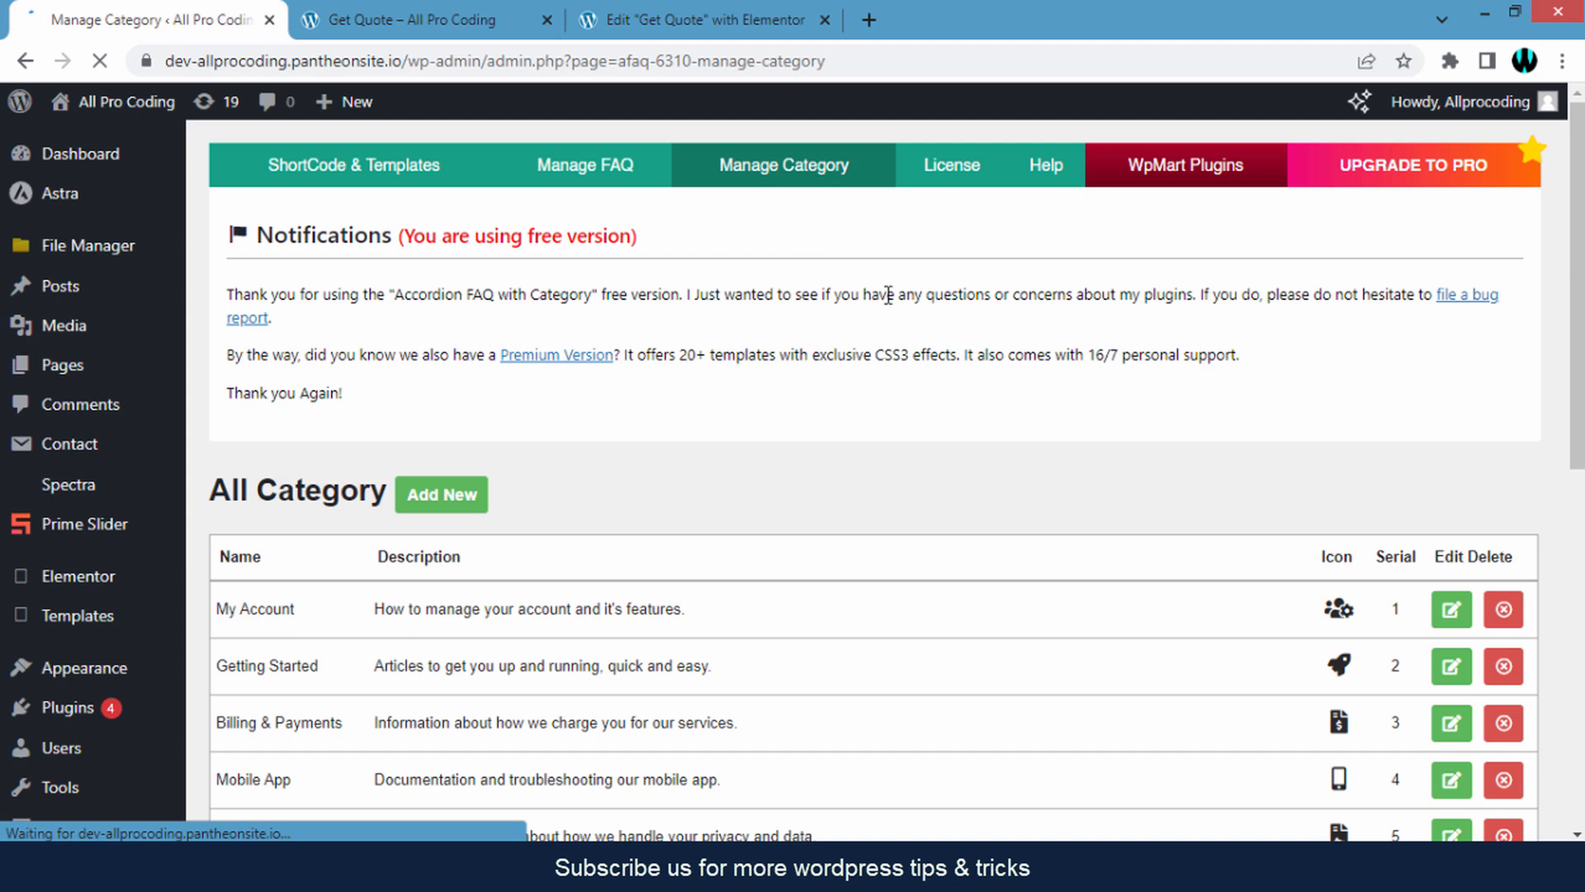
scroll(885, 294, down, 3)
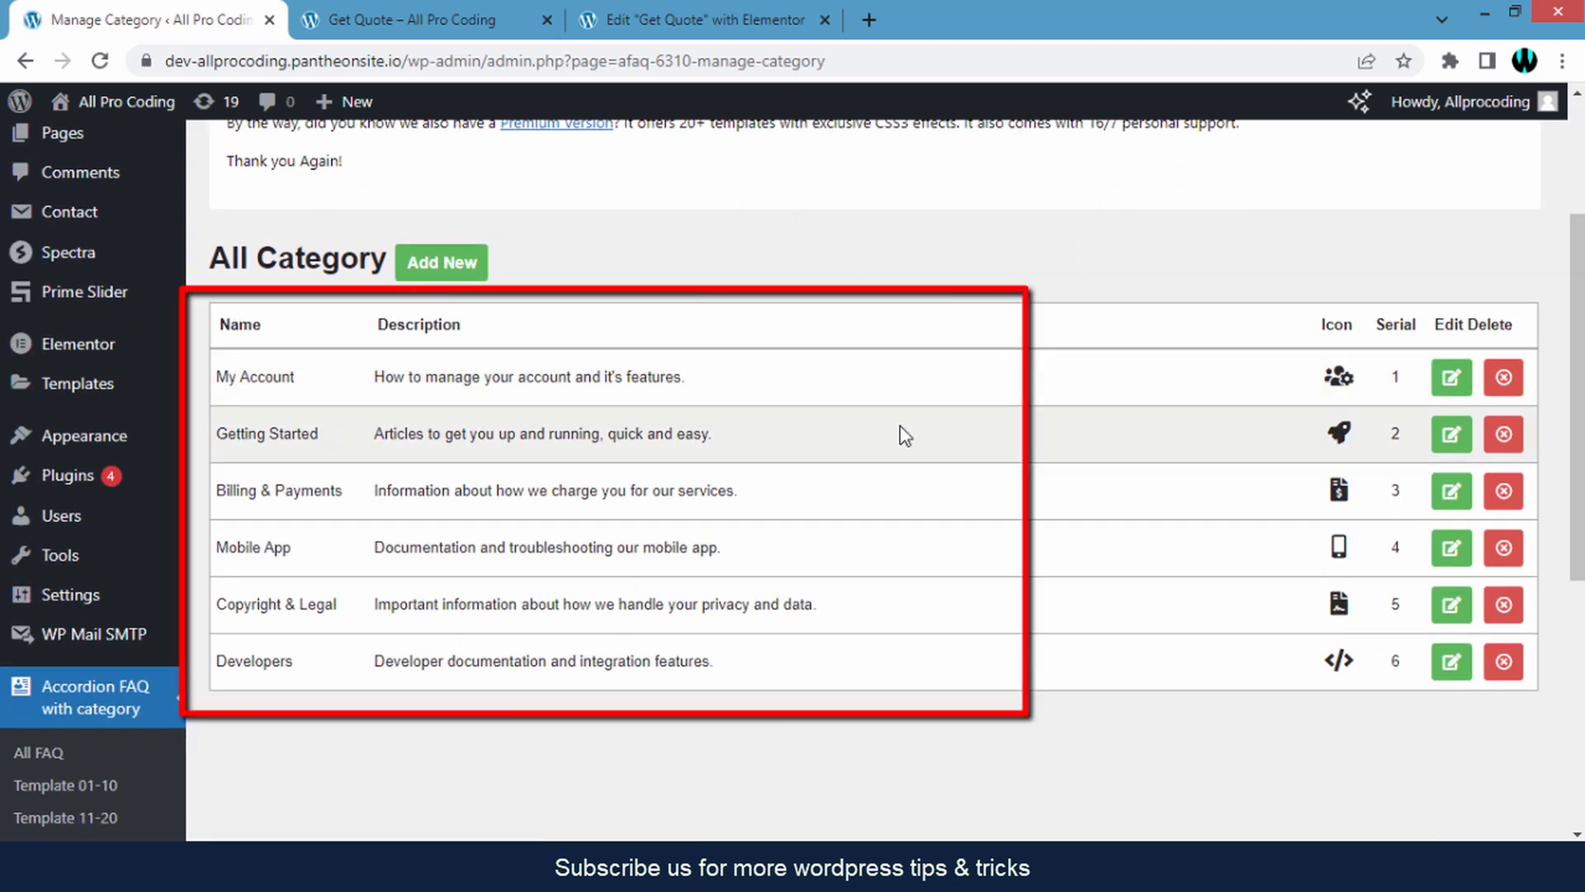
scroll(988, 447, down, 2)
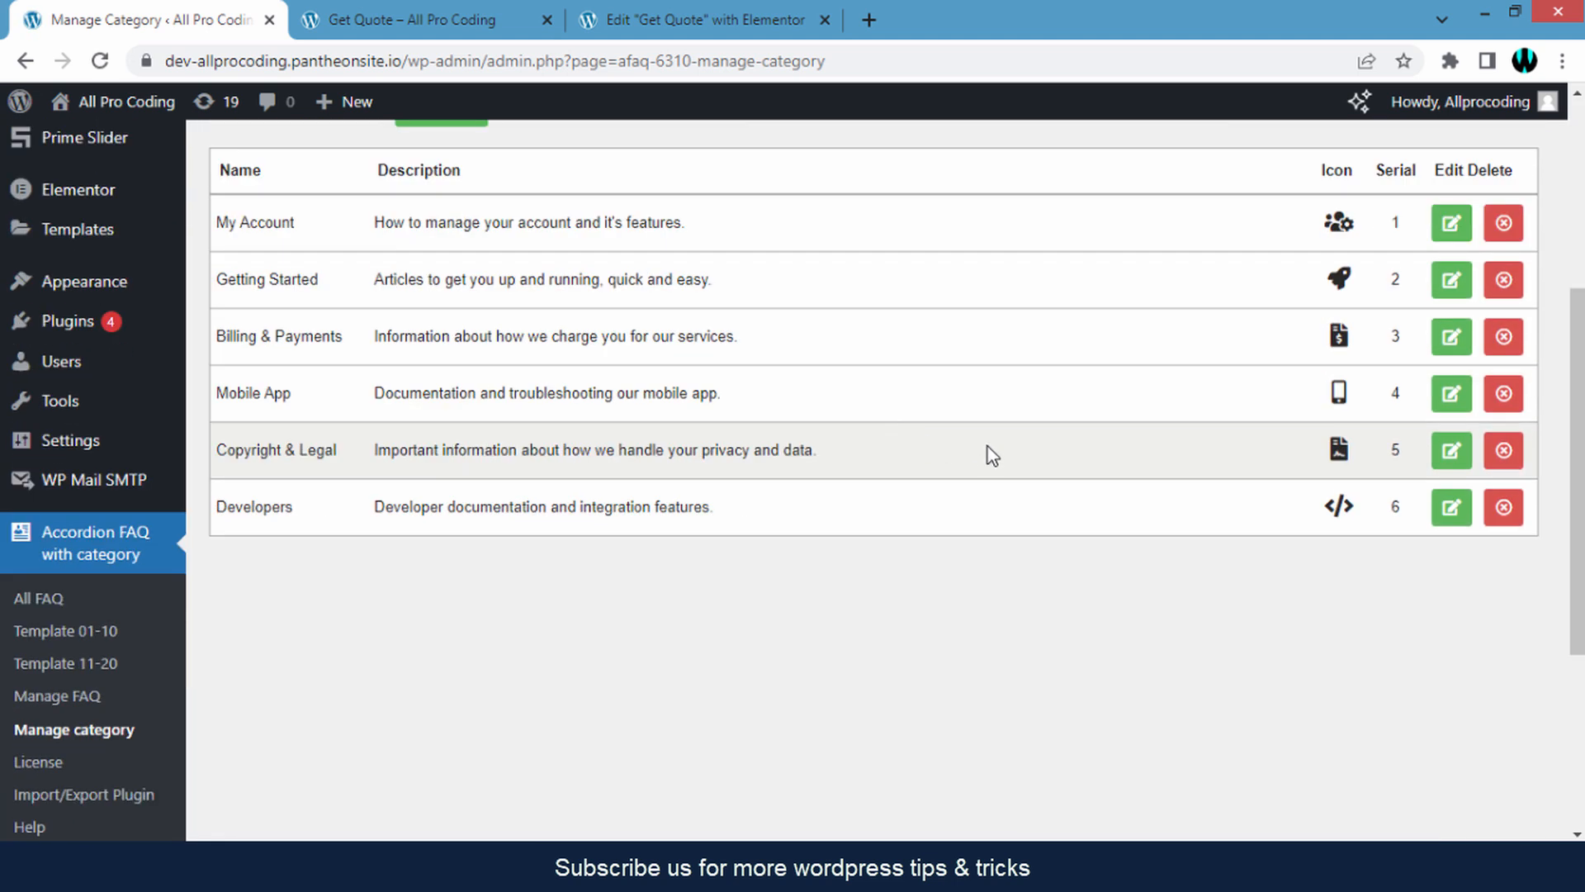
scroll(988, 448, up, 1)
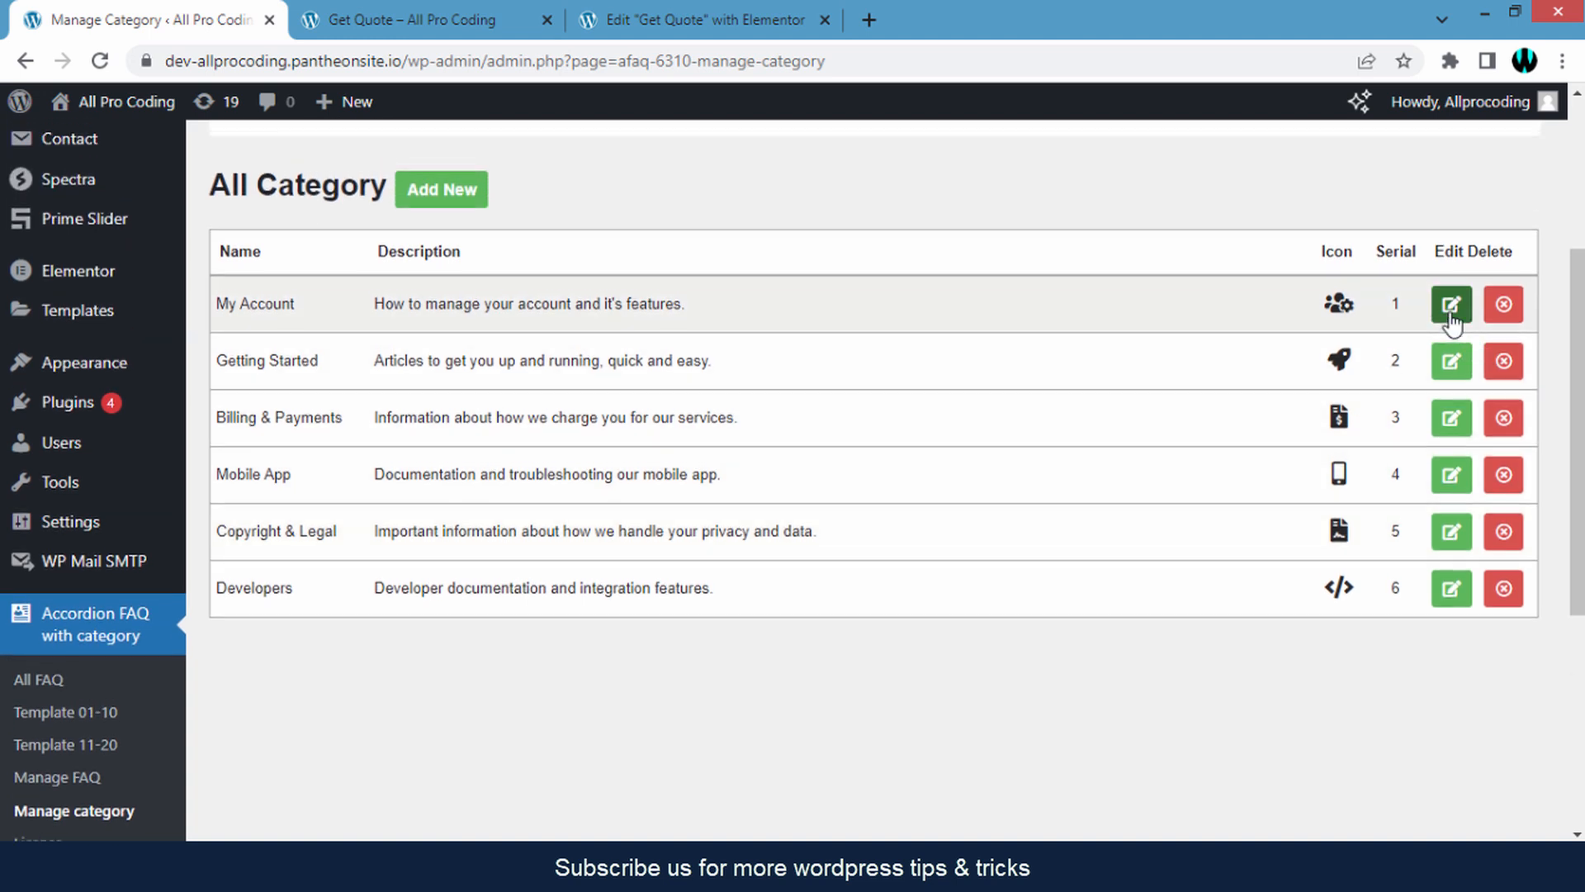
scroll(1086, 357, up, 3)
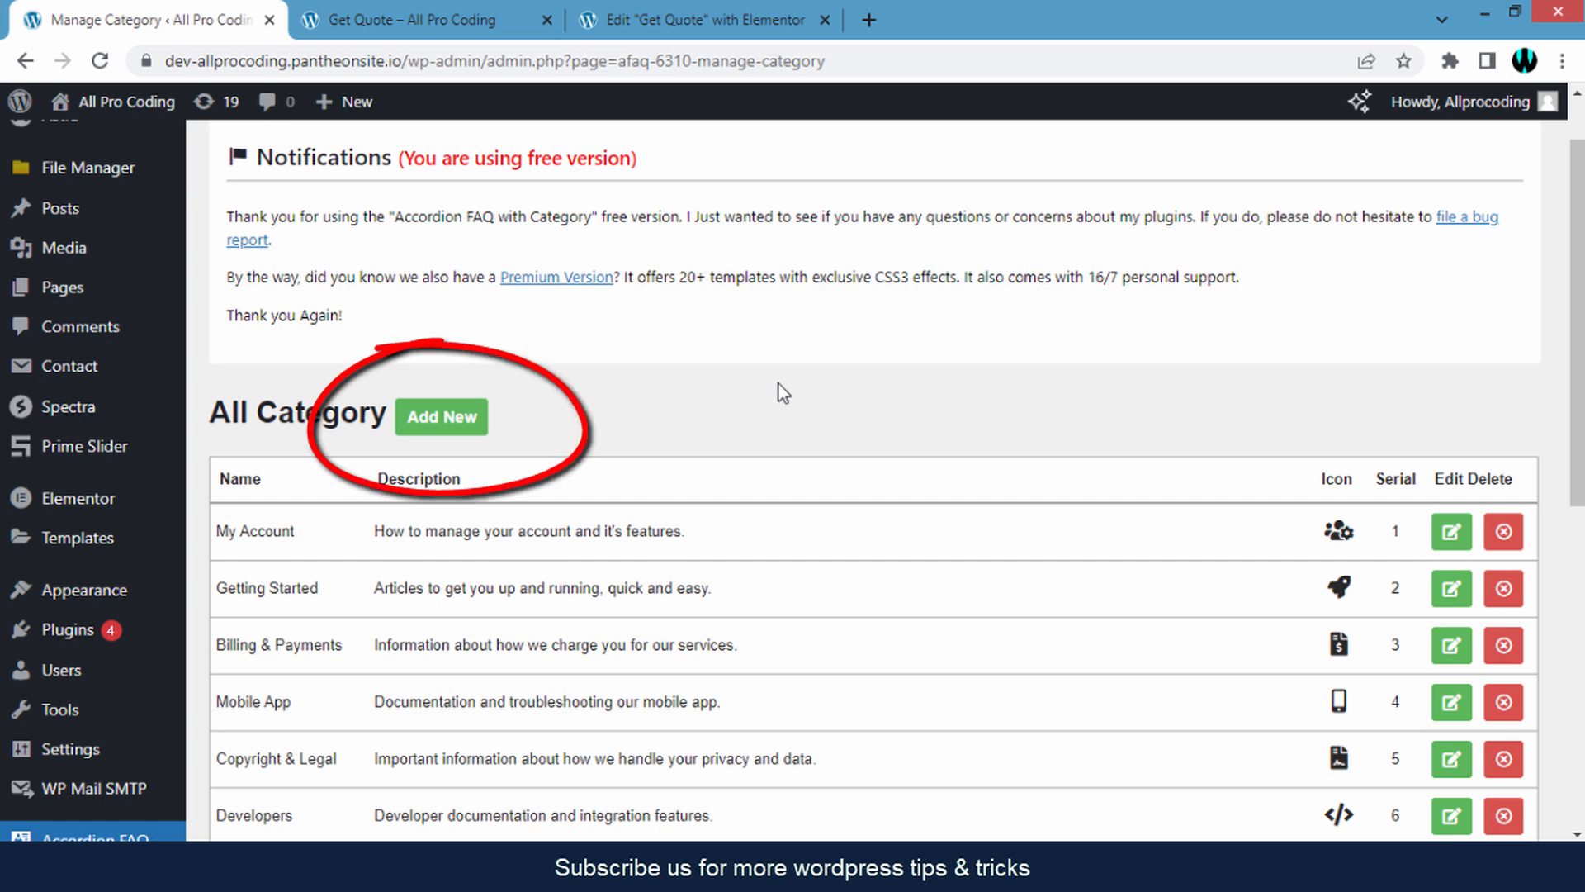
click(440, 417)
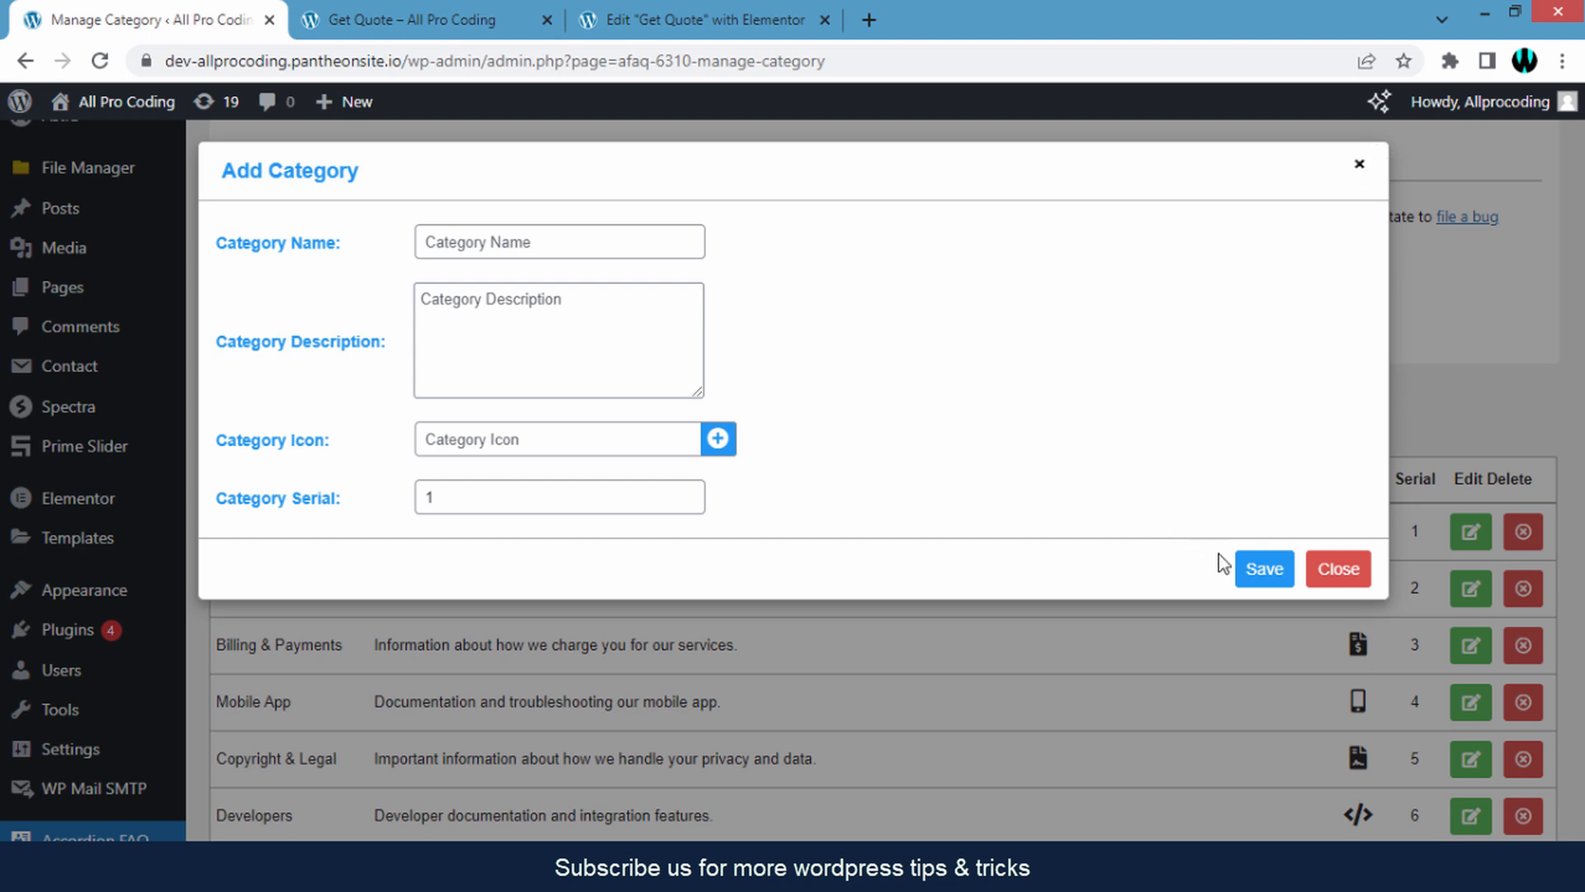
click(1265, 582)
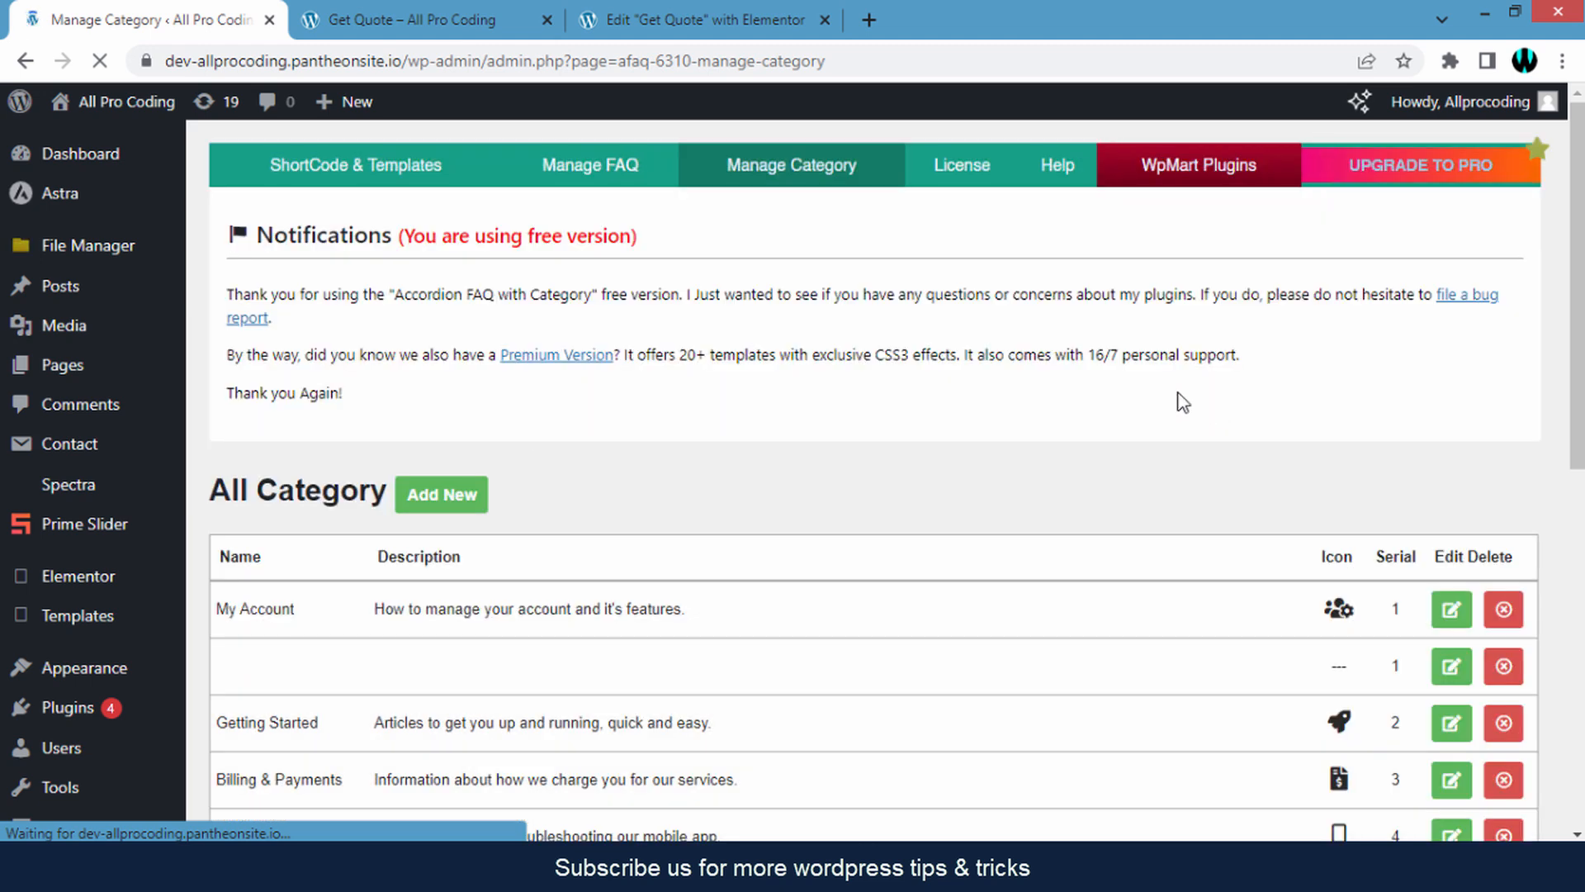
- Switch to the live Get Quote page and check how several accordion sections, including Sections 2, 3, 4 and 10, expand and collapse
click(413, 19)
click(625, 483)
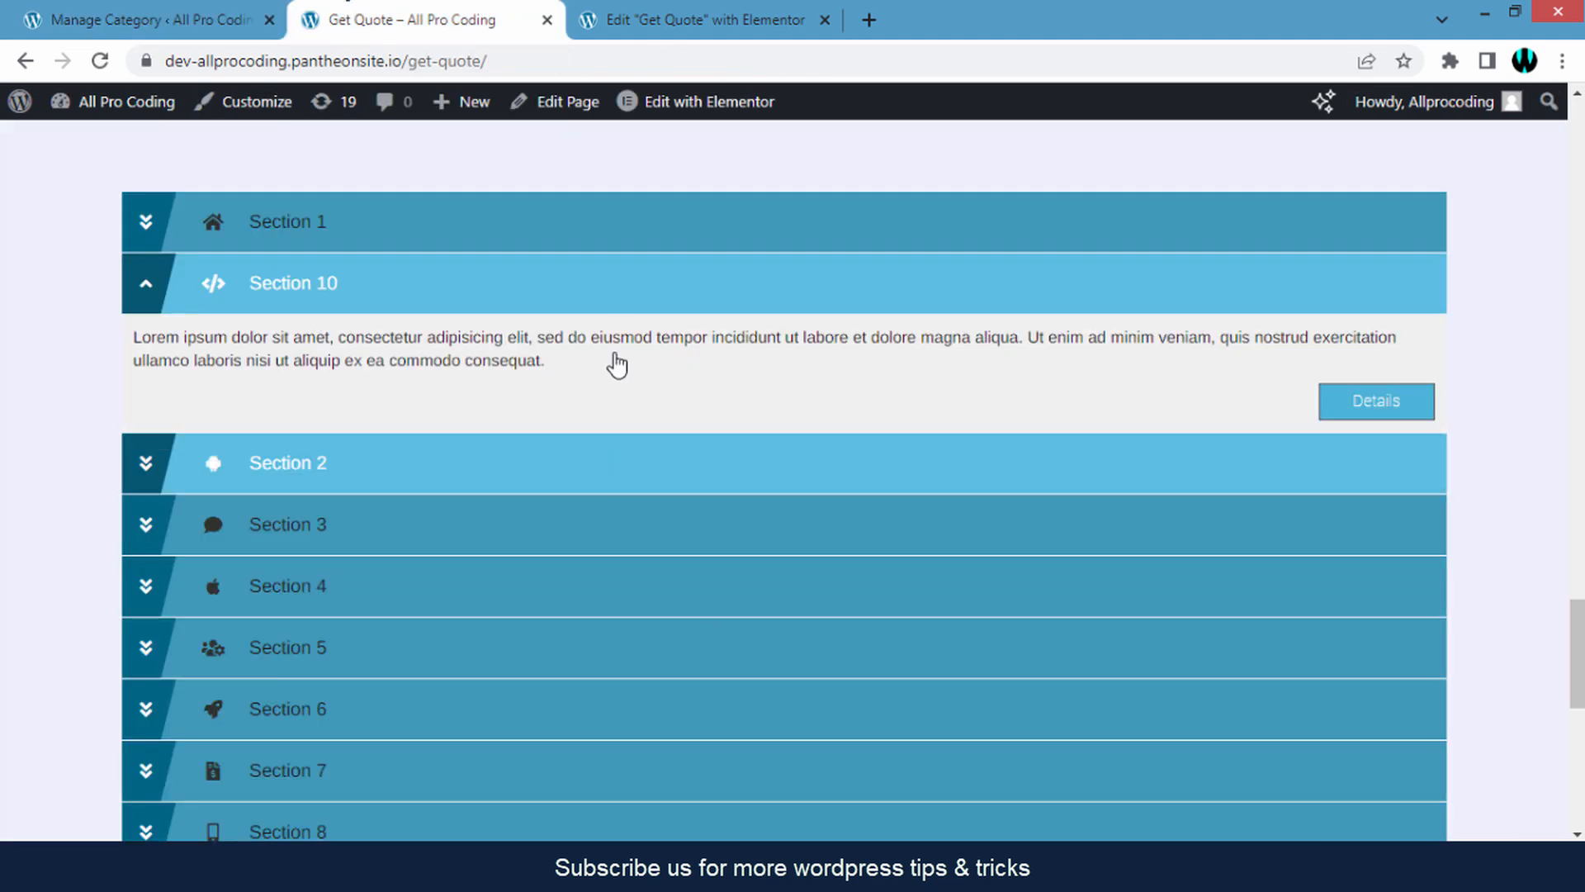
click(577, 277)
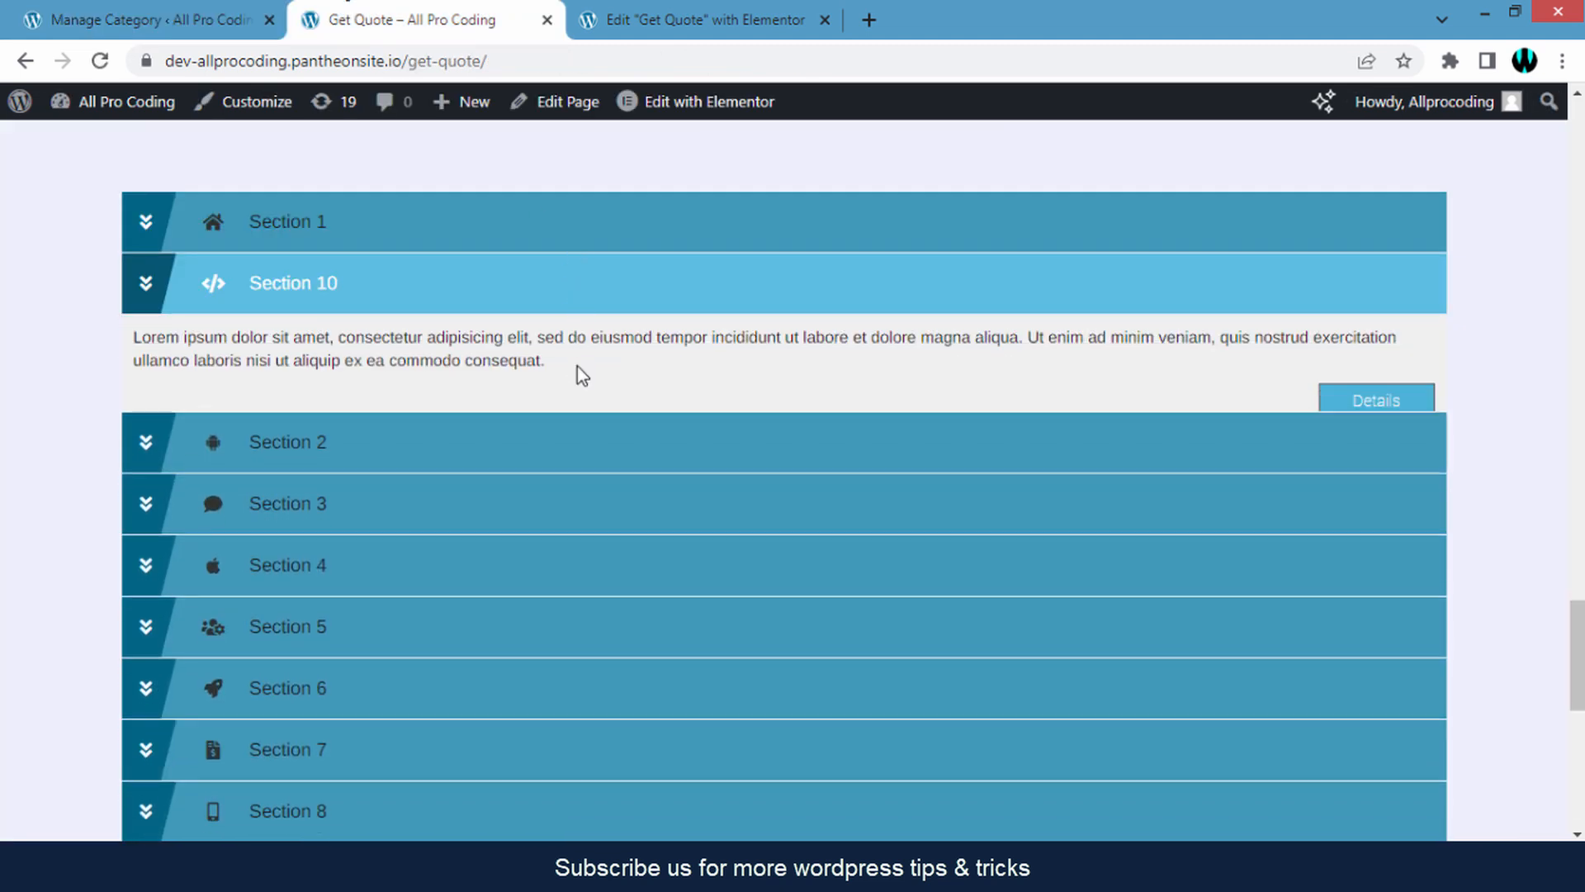
click(578, 430)
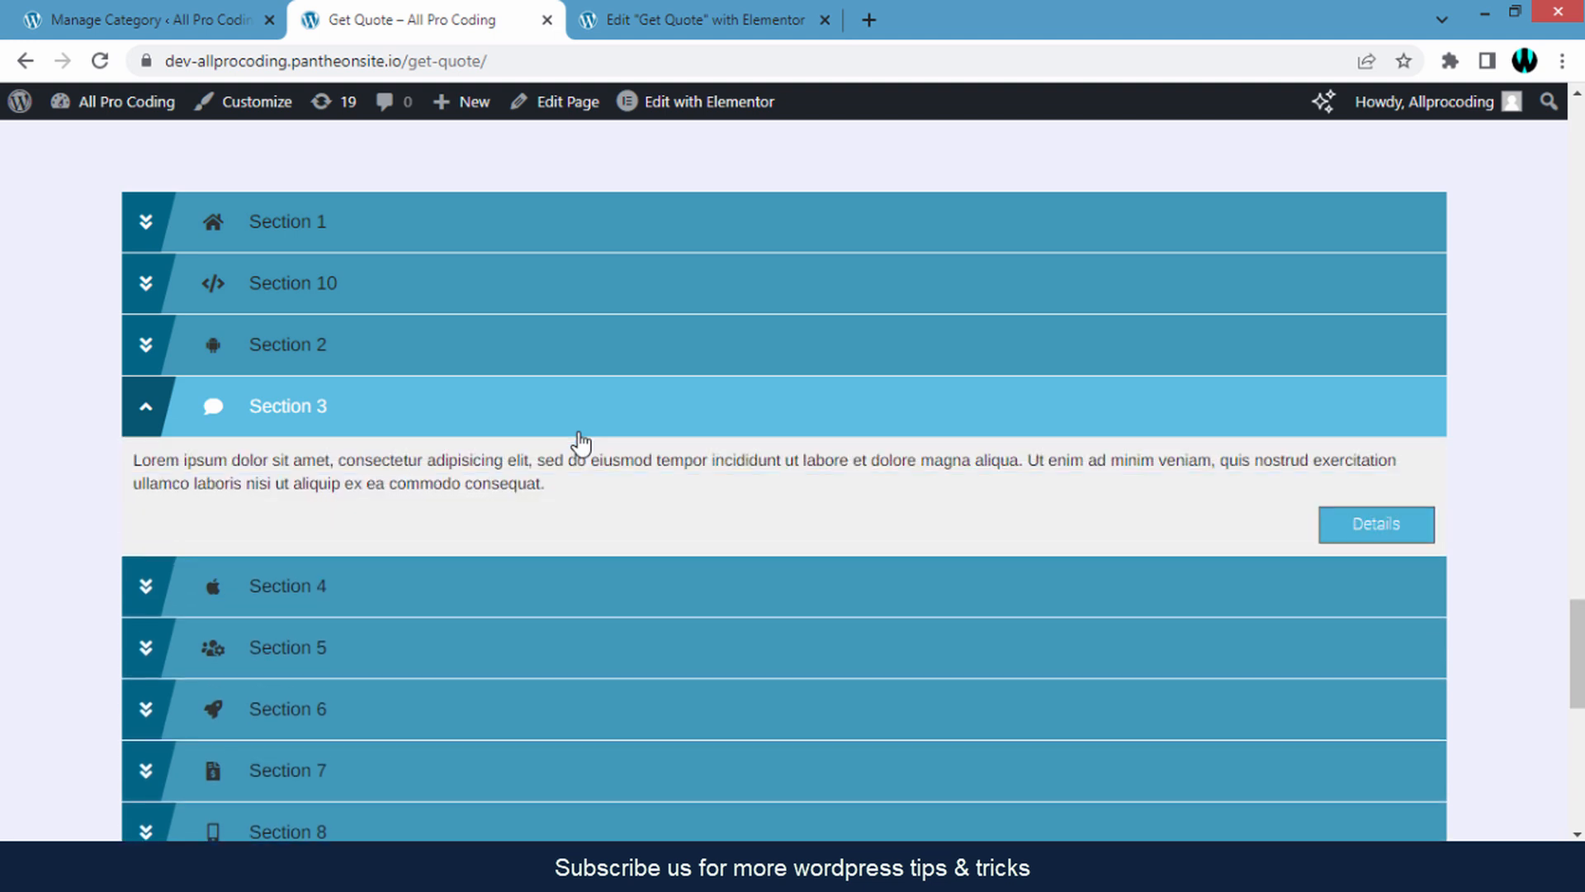
click(567, 296)
click(548, 262)
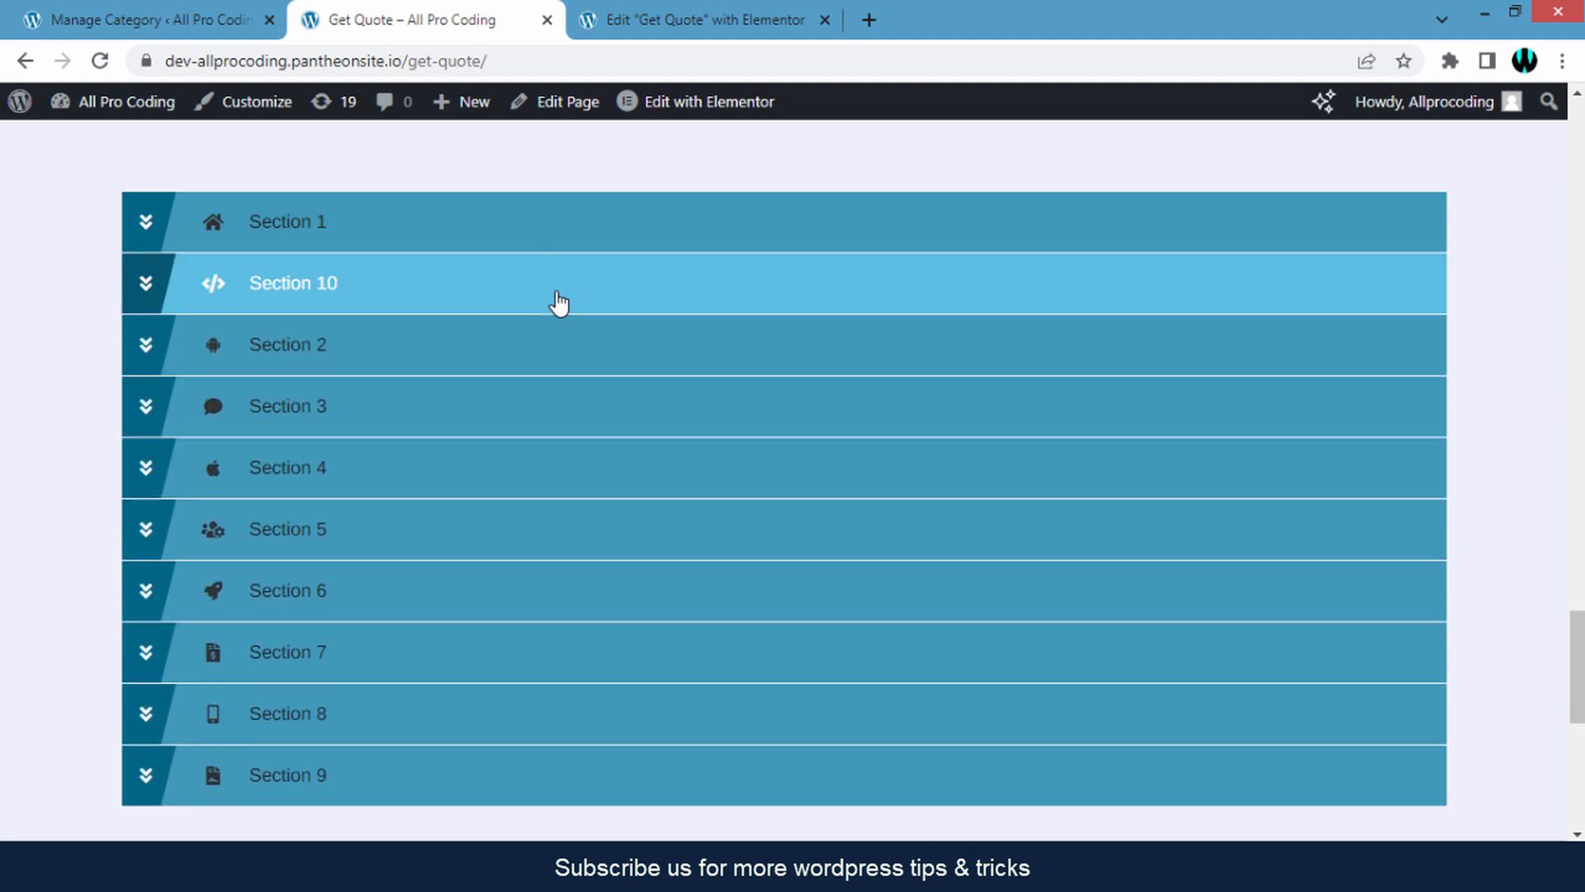
click(578, 344)
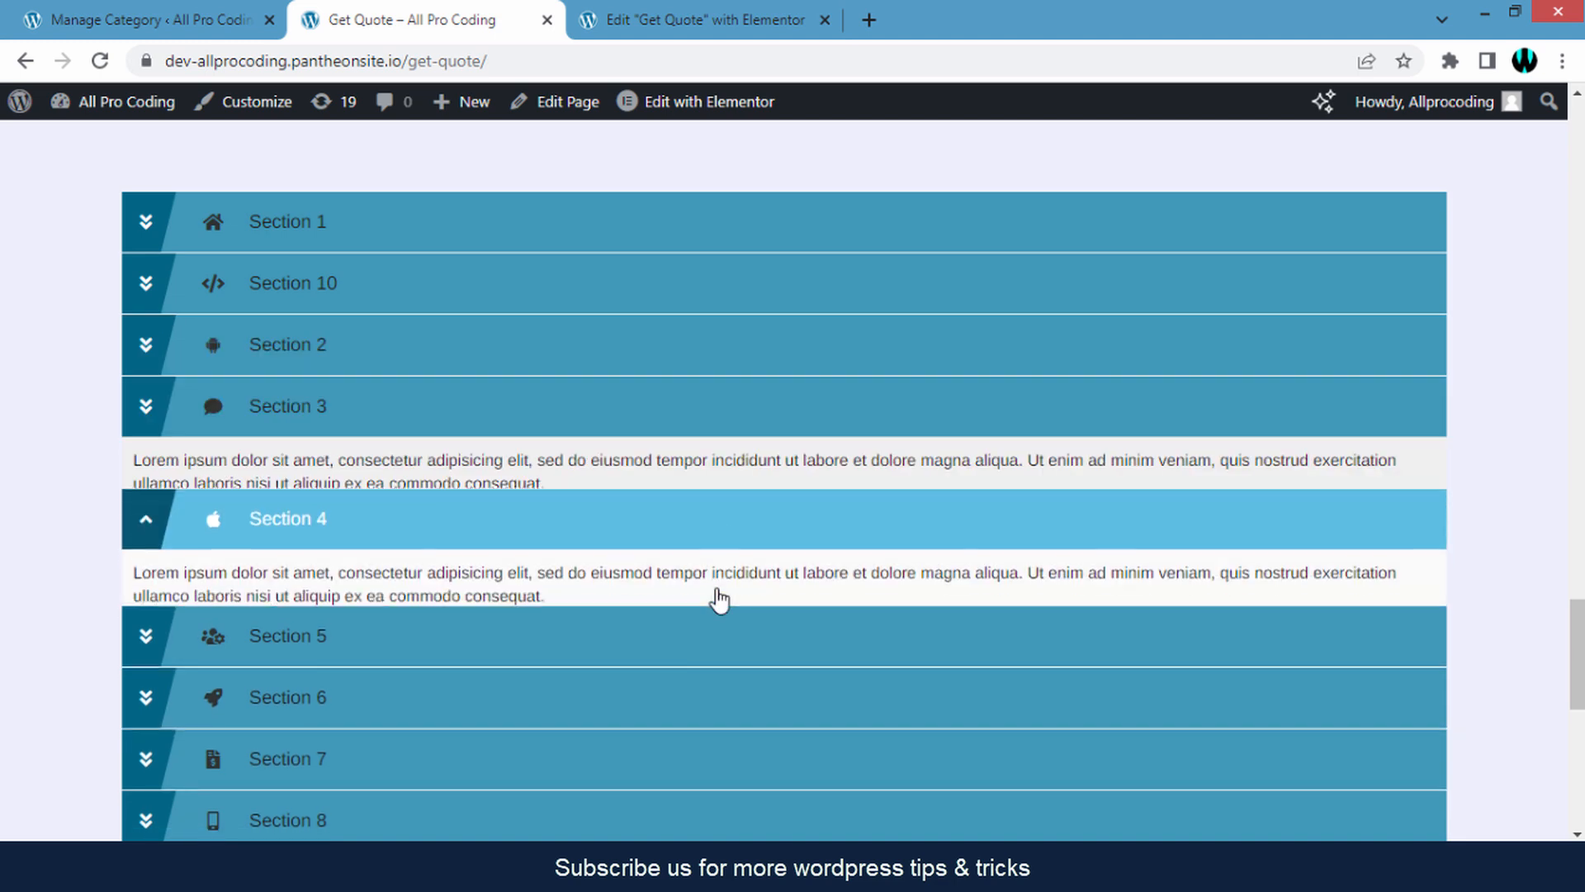
mouse_move(631, 269)
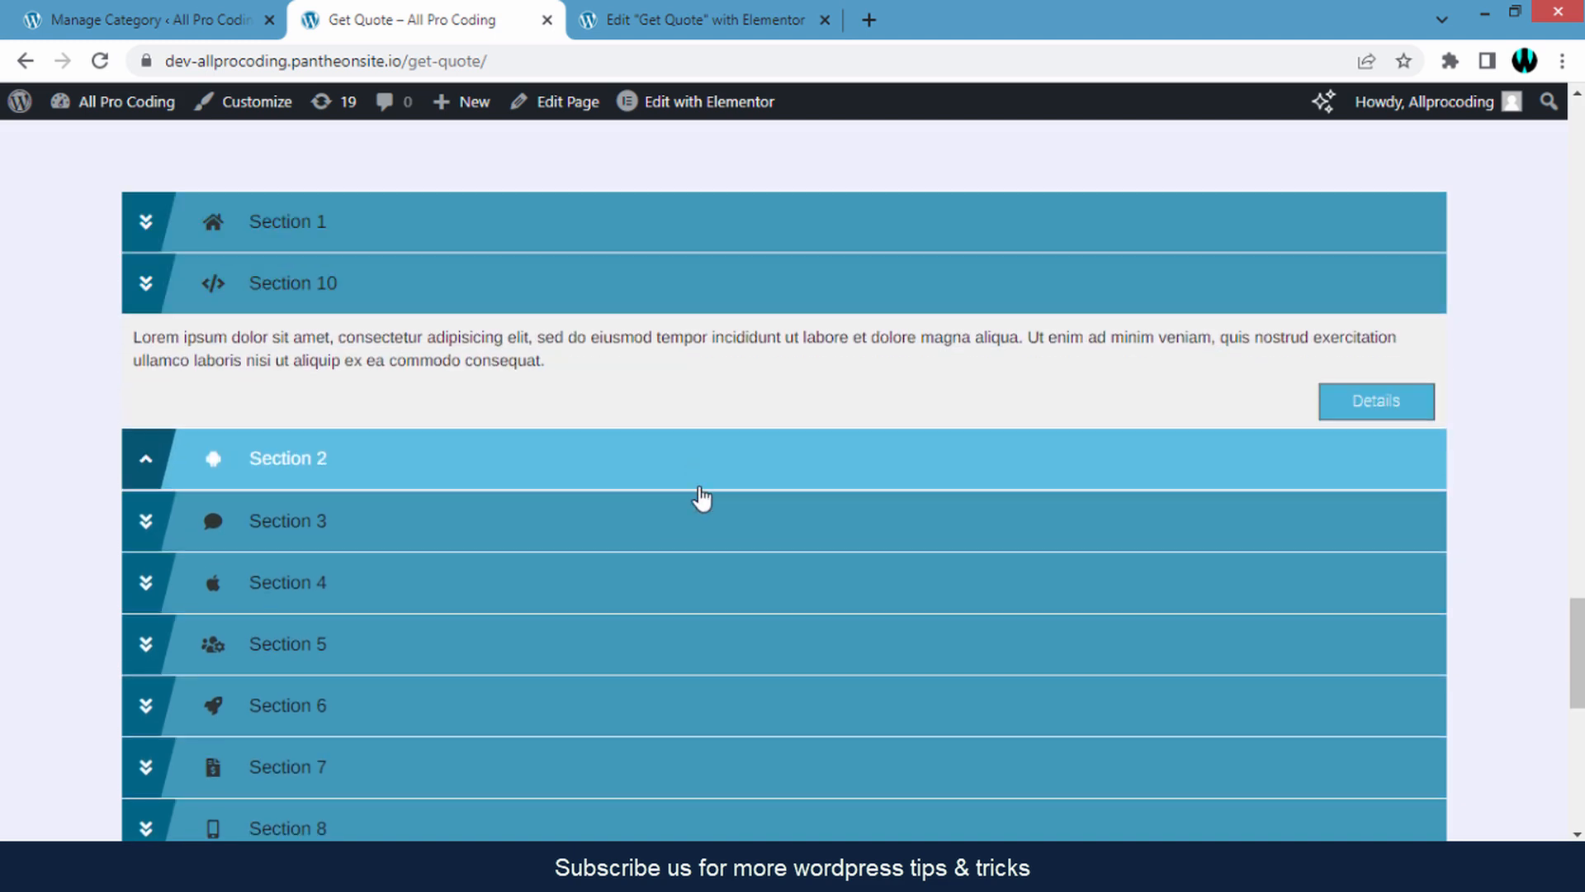
mouse_move(708, 520)
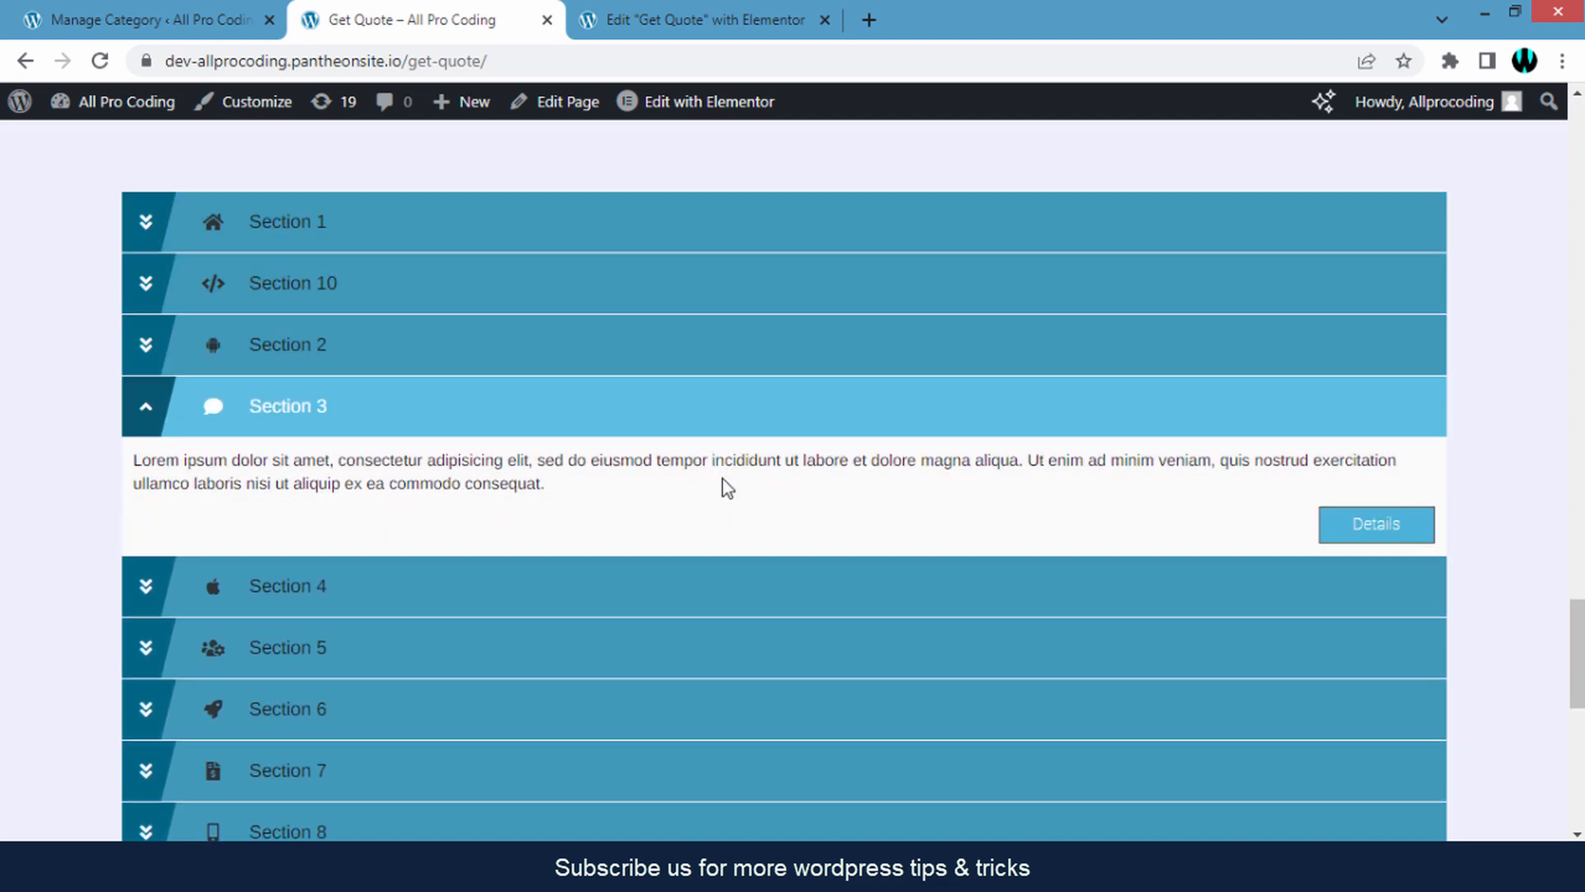